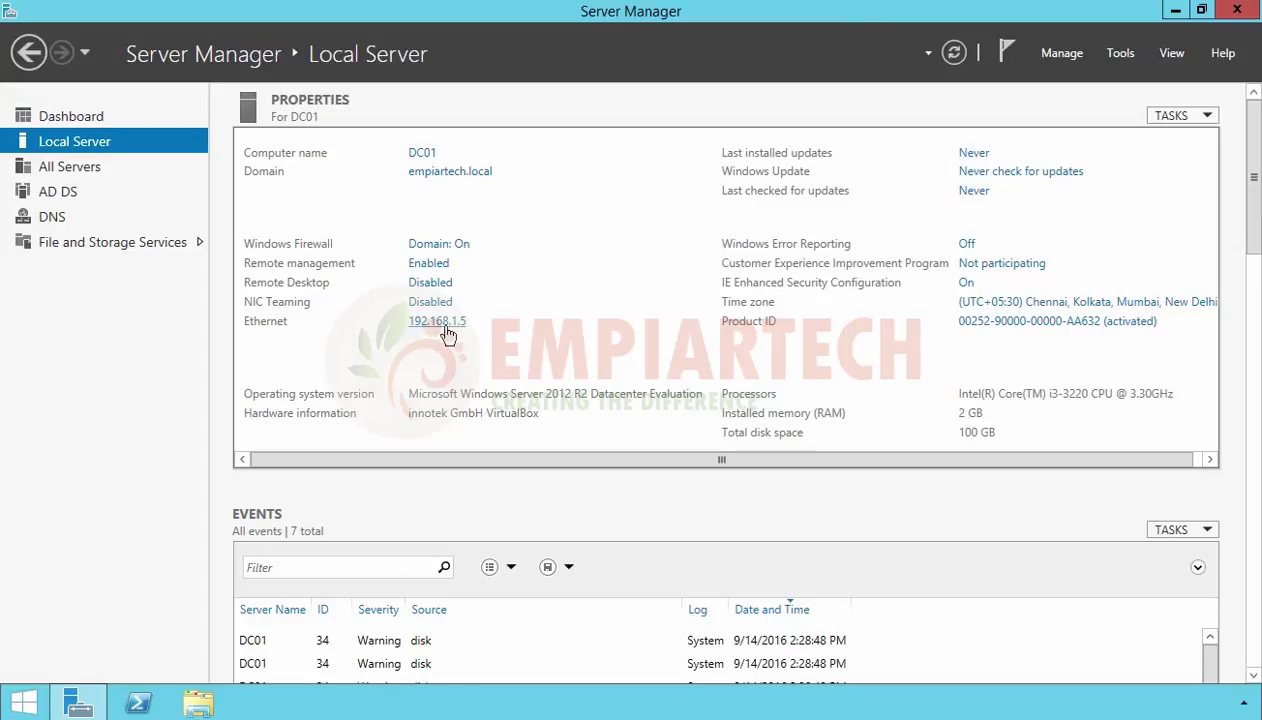
# Open the Tools menu from DC01's Local Server page in Server Manager
pyautogui.click(1122, 55)
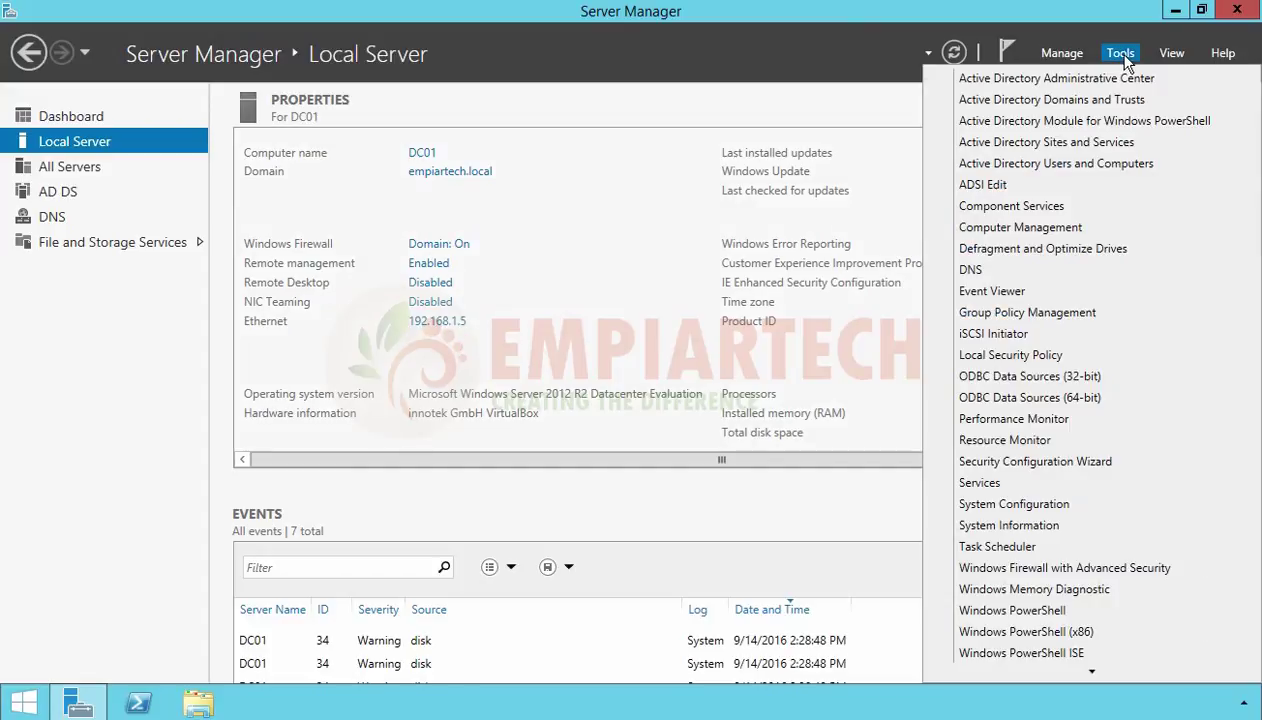
# In Active Directory Users and Computers, select DC01 under empiartech.local's Domain Controllers
pyautogui.click(1067, 171)
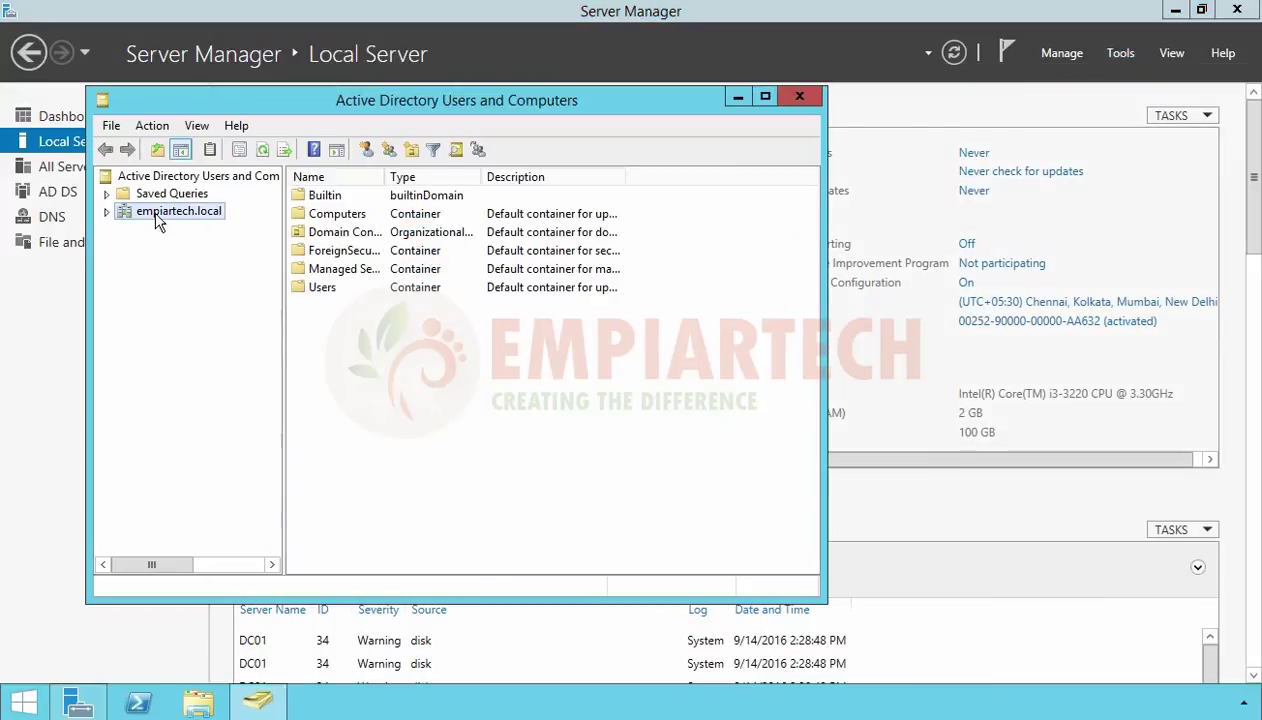
pyautogui.doubleClick(160, 212)
pyautogui.click(190, 263)
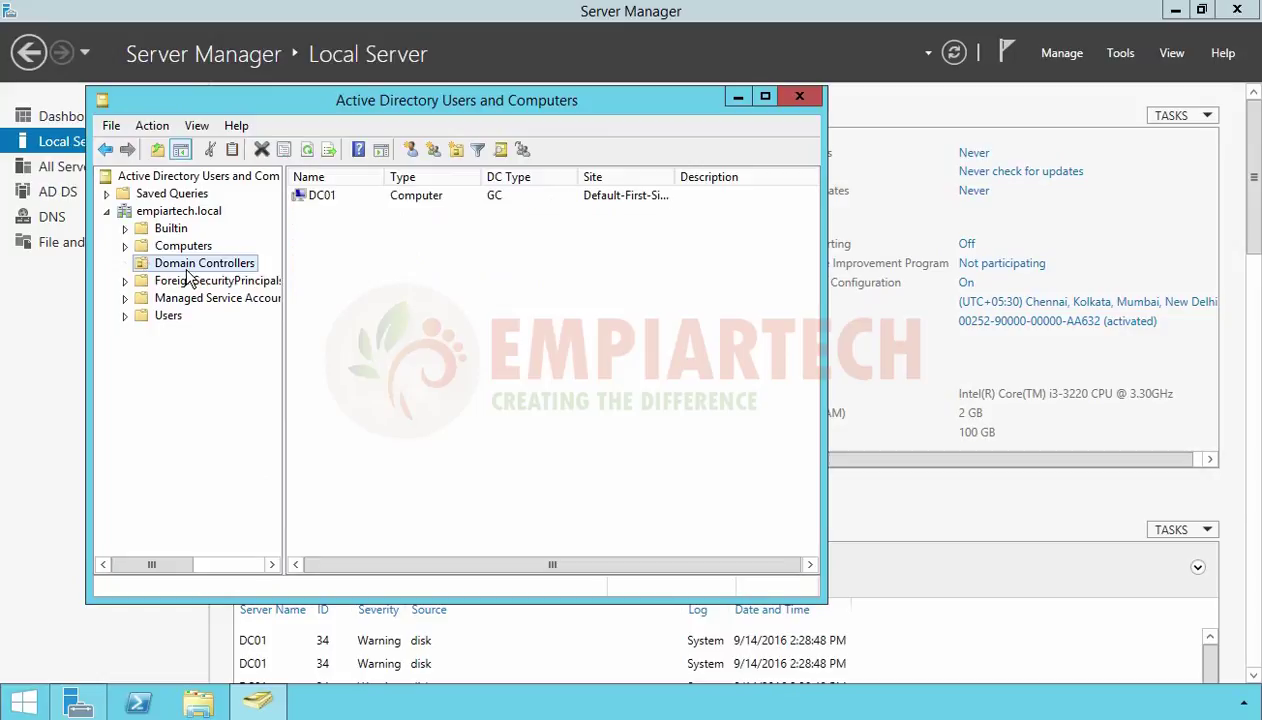
pyautogui.moveTo(355, 224); pyautogui.dragTo(313, 205)
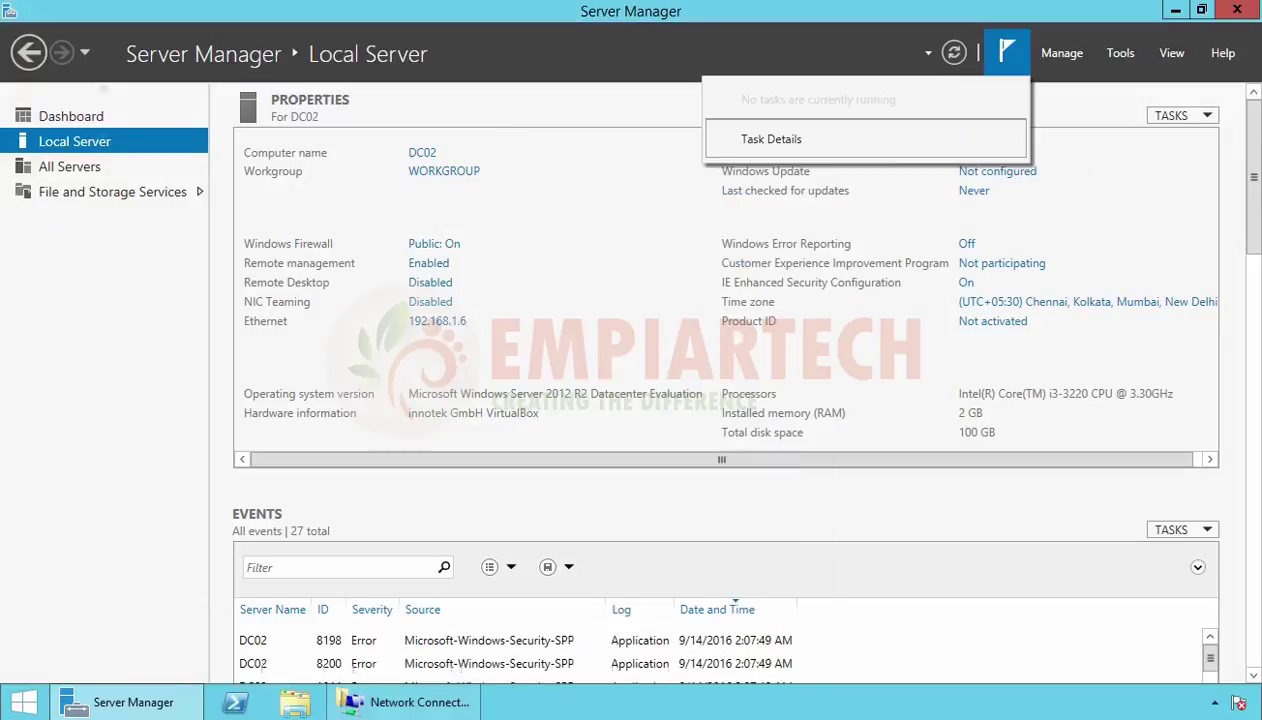
# Dismiss the notifications list and bring up the context menu for DC02's Ethernet connection
pyautogui.click(522, 490)
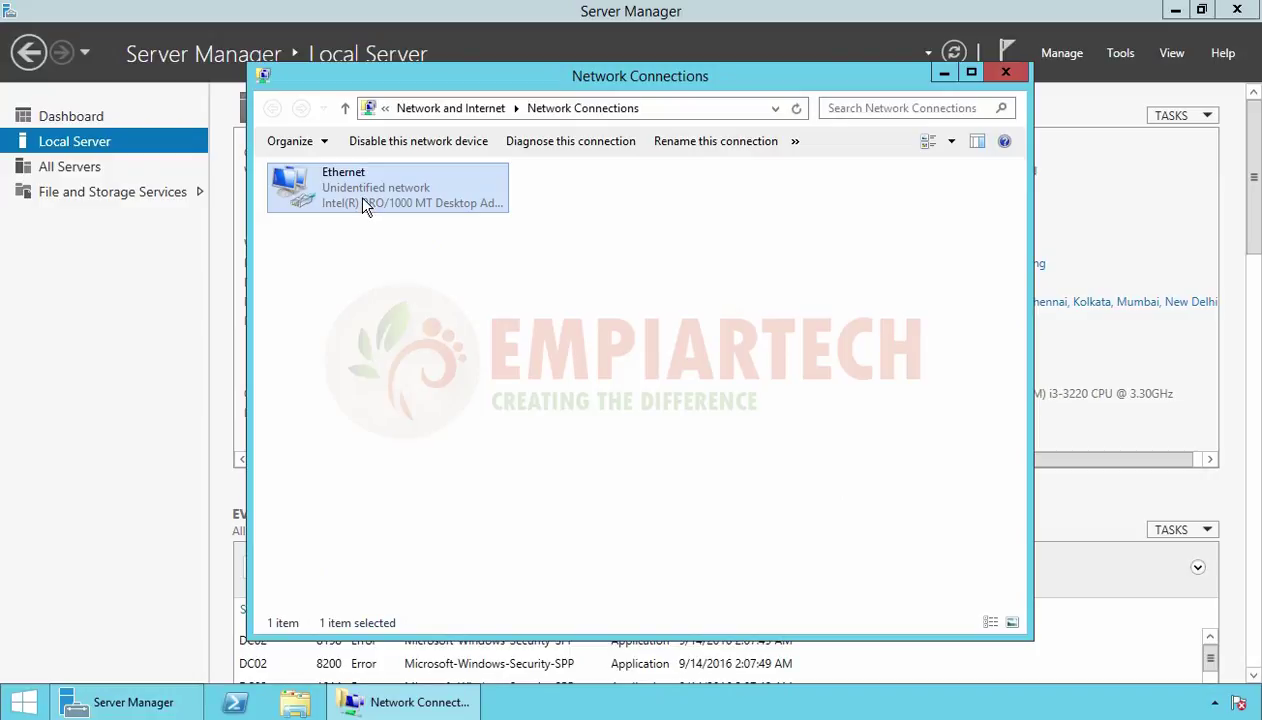
pyautogui.rightClick(362, 198)
# Confirm Ethernet IPv4 as static 192.168.1.6, gateway 192.168.1.1, preferred DNS 192.168.1.5
pyautogui.click(412, 370)
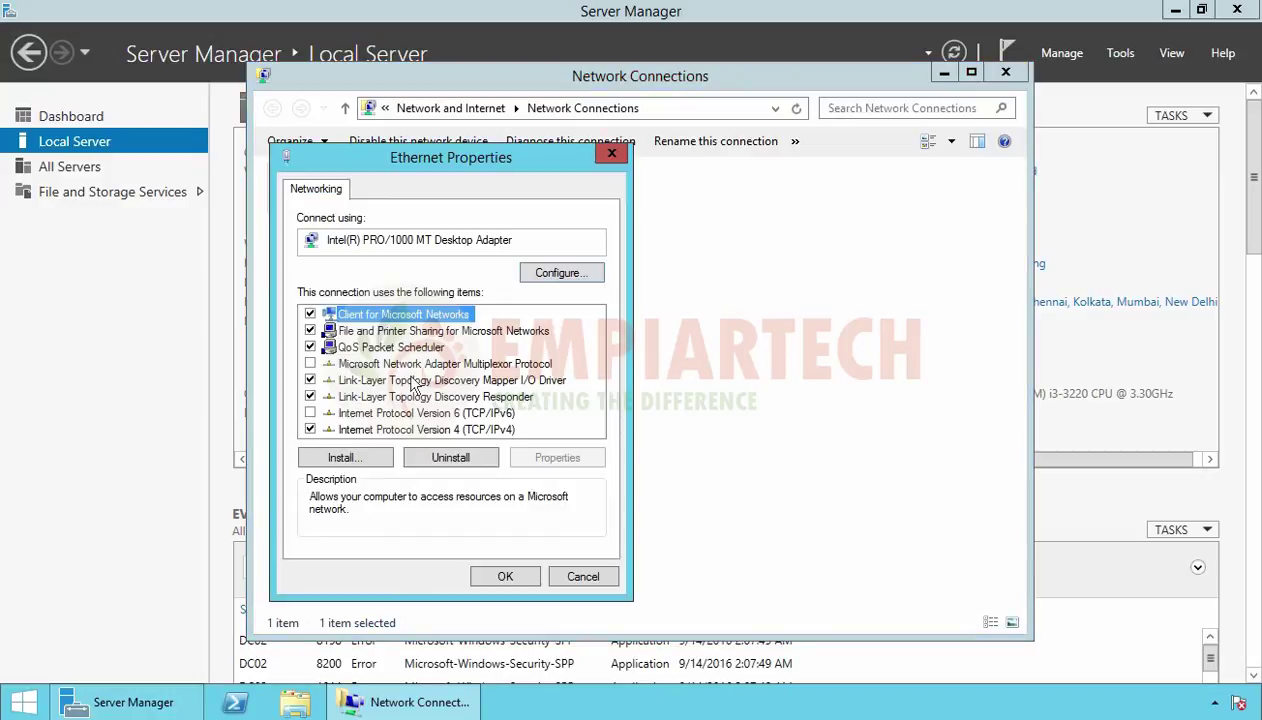
pyautogui.click(433, 428)
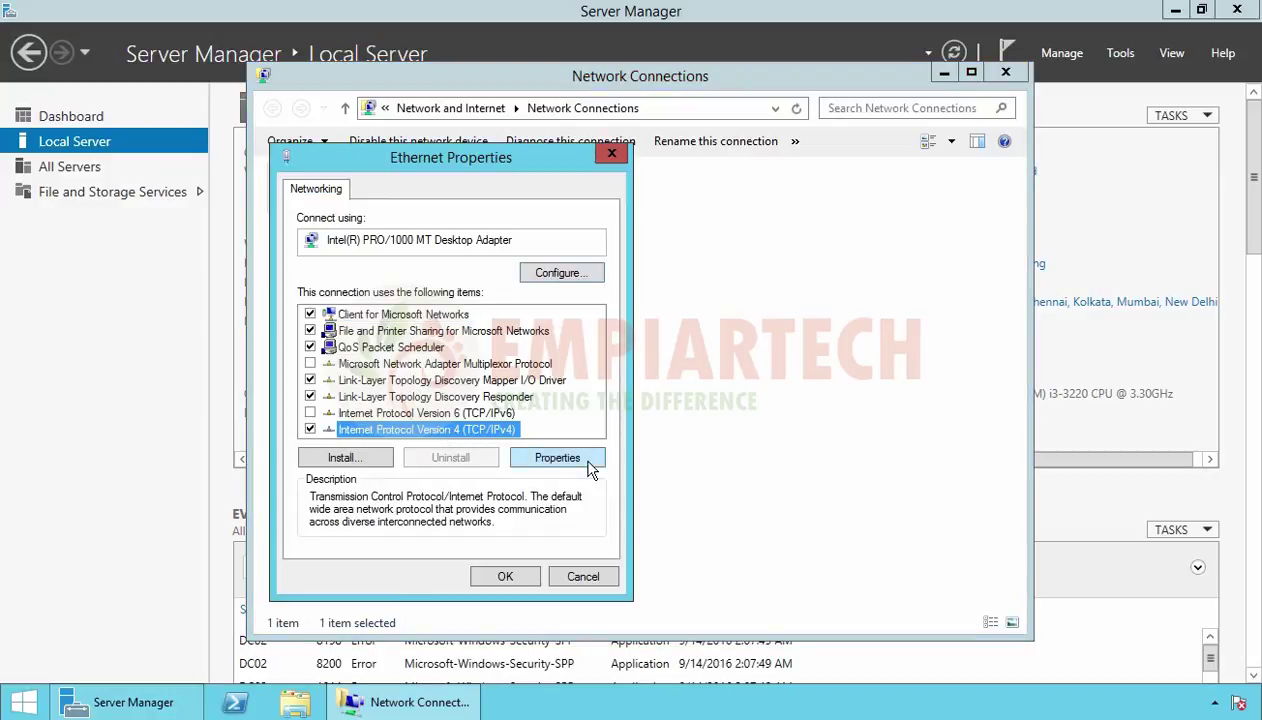
pyautogui.click(589, 463)
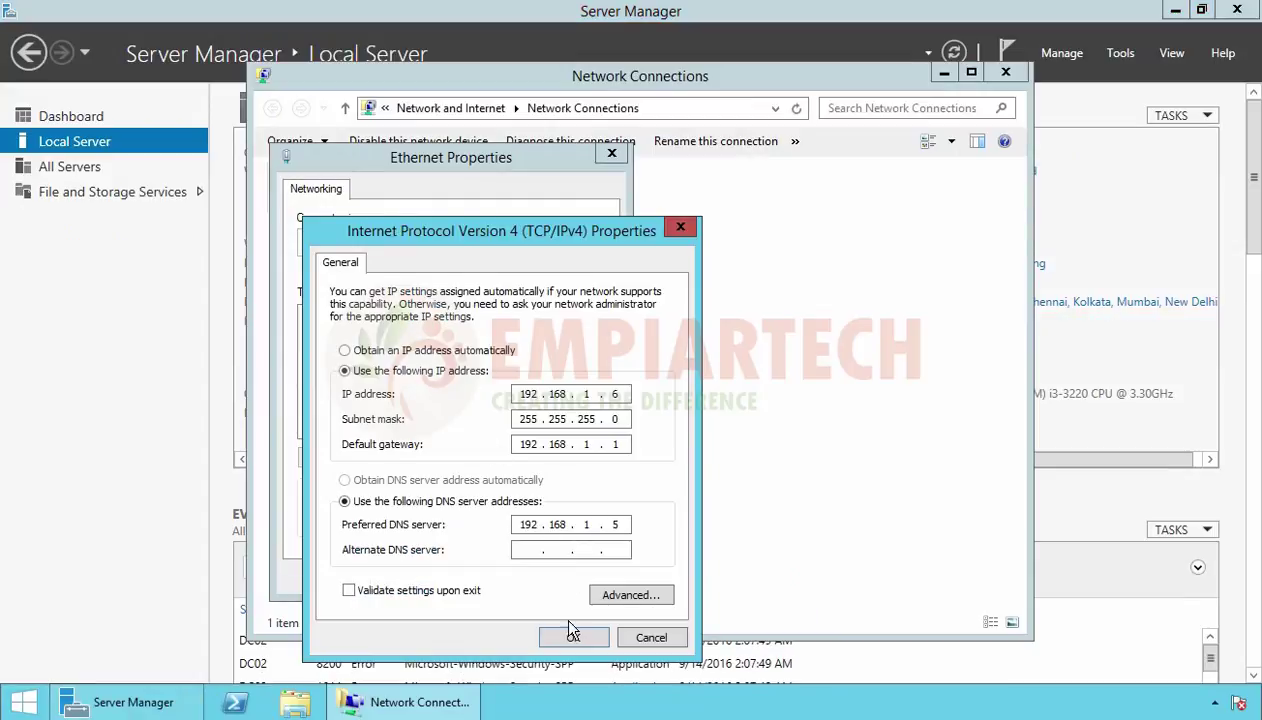
pyautogui.click(572, 636)
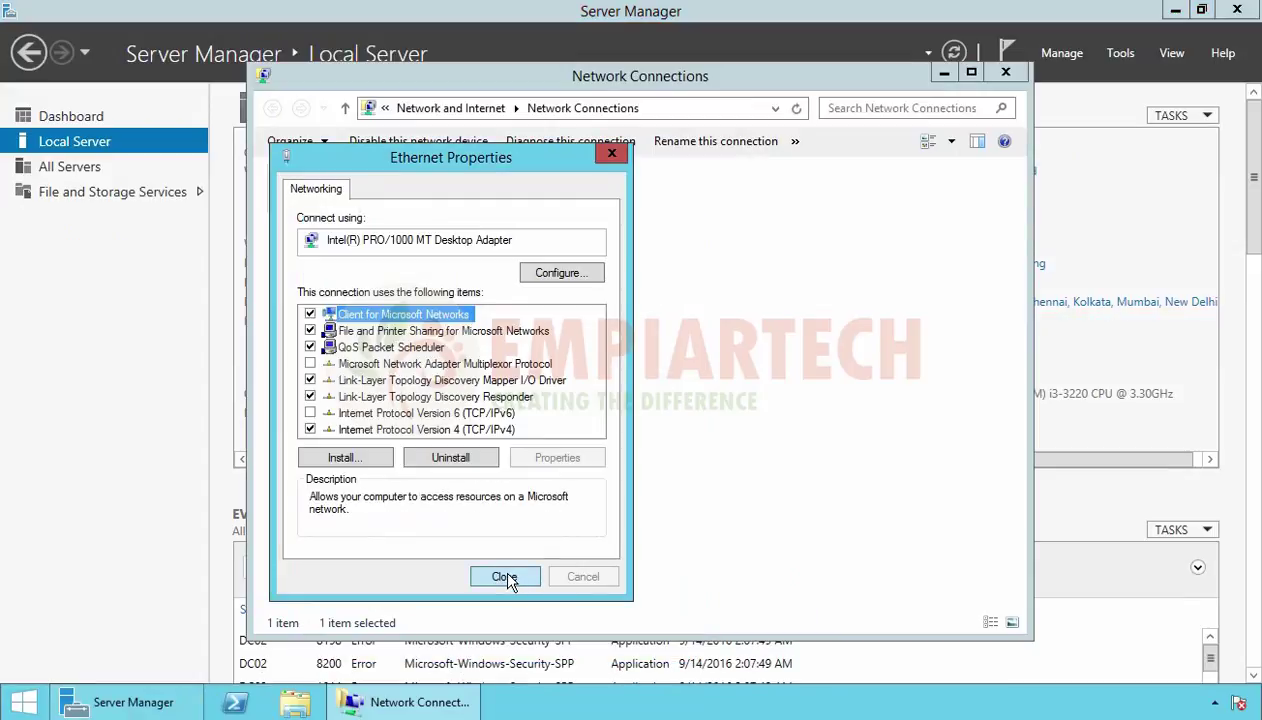
pyautogui.click(503, 577)
pyautogui.click(995, 73)
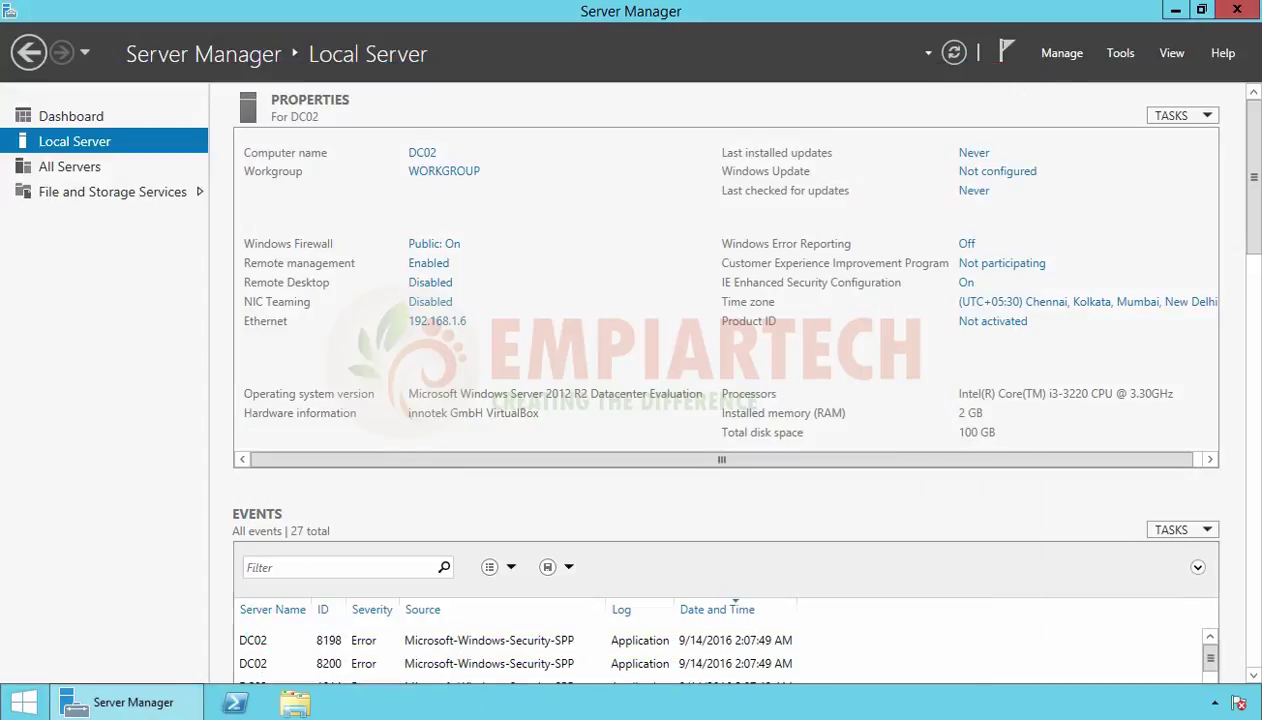
# Open an administrator Command Prompt and ping DC01 at 192.168.1.5
pyautogui.rightClick(36, 700)
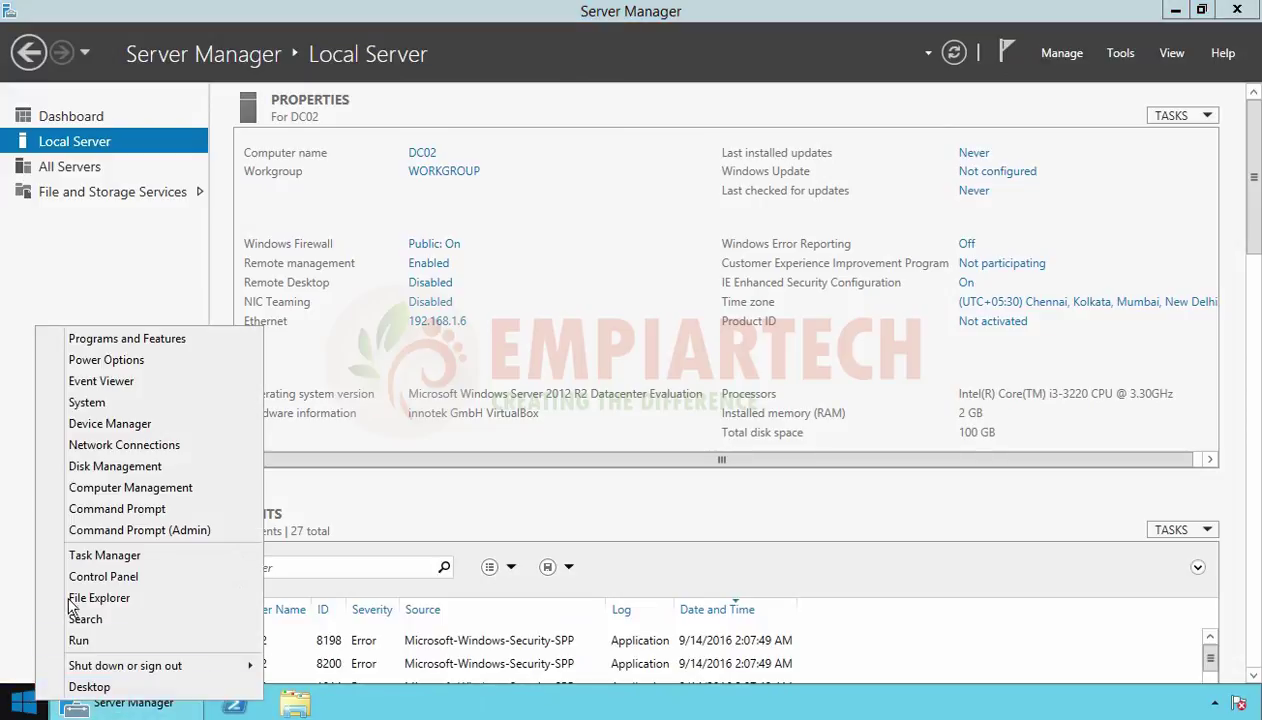
pyautogui.click(106, 516)
pyautogui.write('pin')
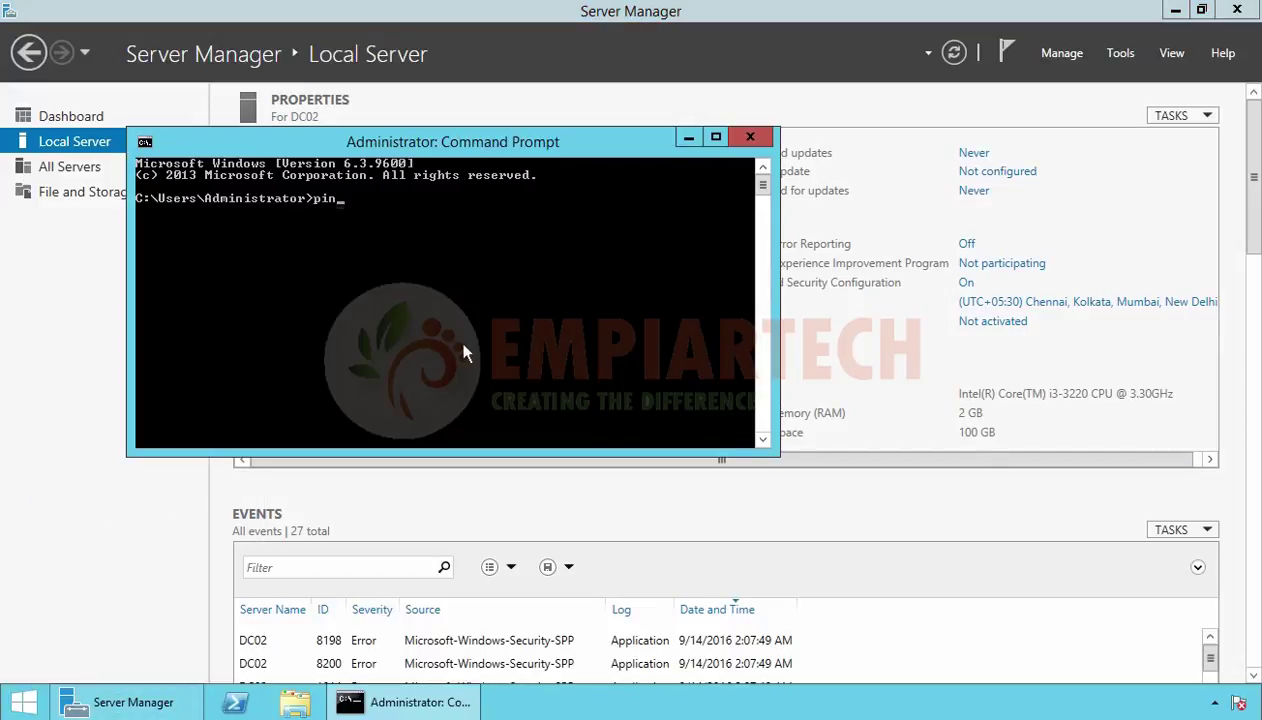
pyautogui.write('g 192.168.1.5')
pyautogui.press('Return')
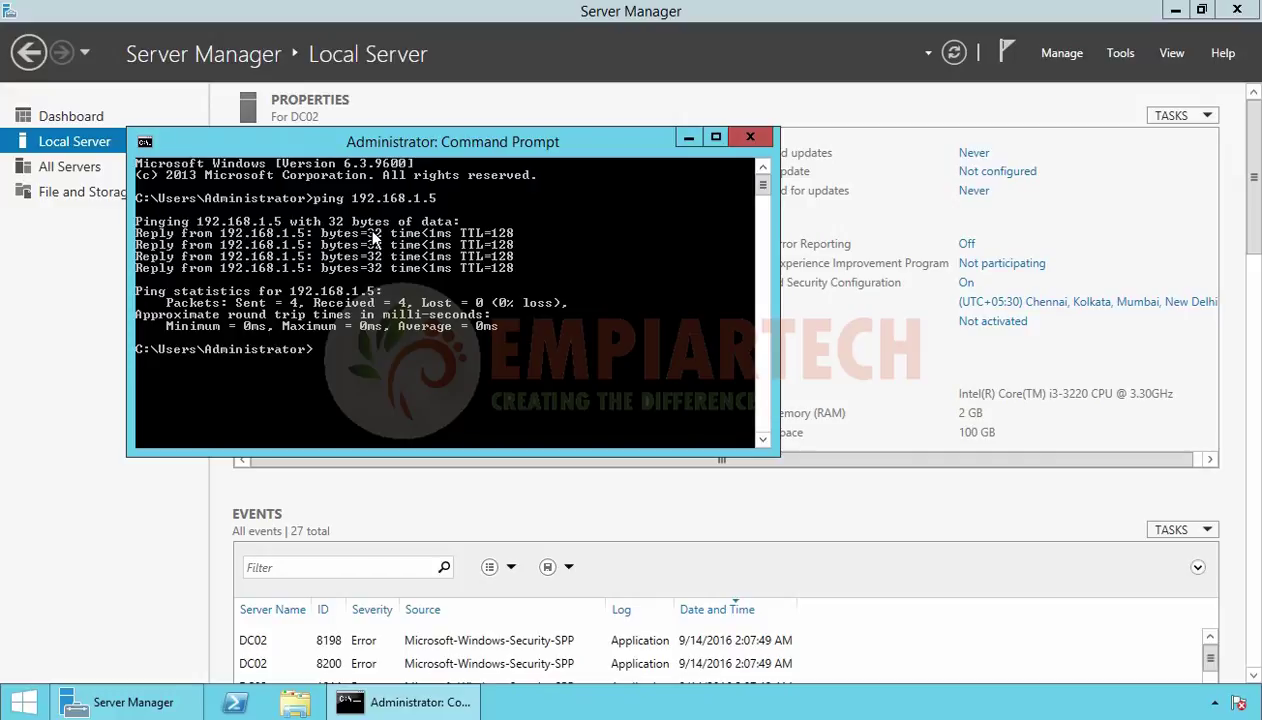
# Run nslookup to confirm dc01.empiartech.local is the DNS server, then close the prompt
pyautogui.write('nslookup')
pyautogui.press('Return')
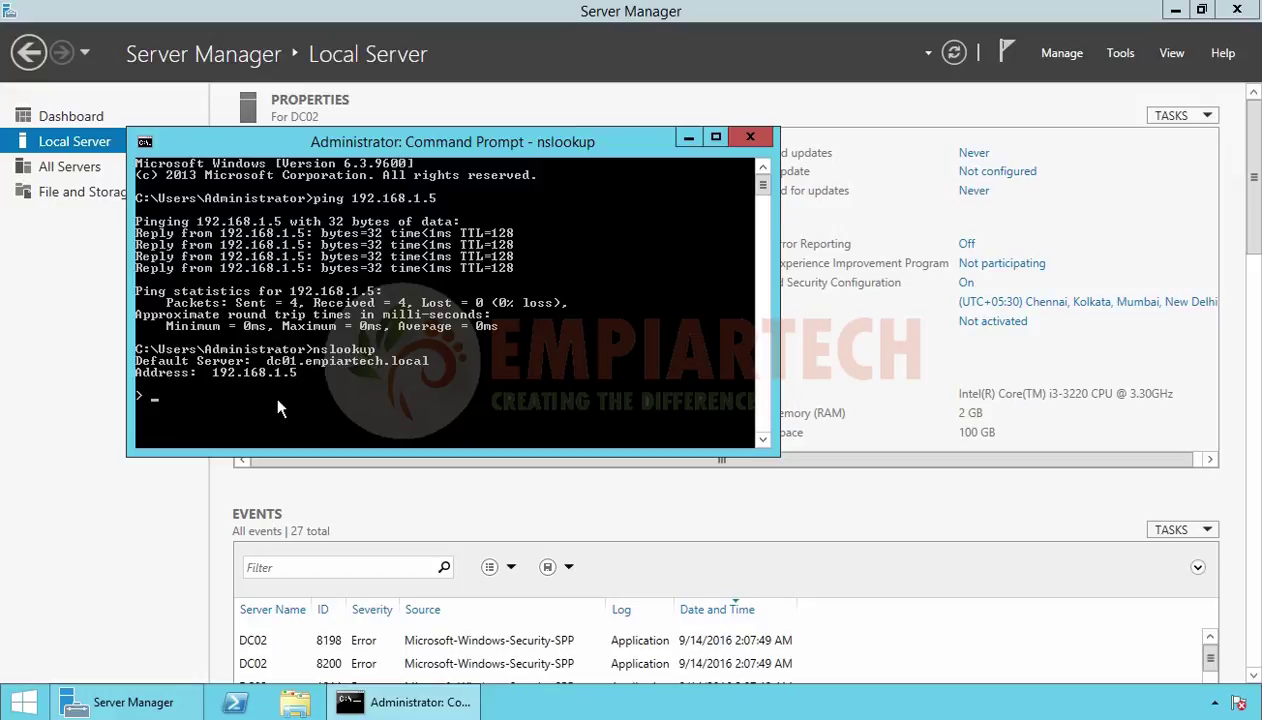
pyautogui.write('exit')
pyautogui.press('Return')
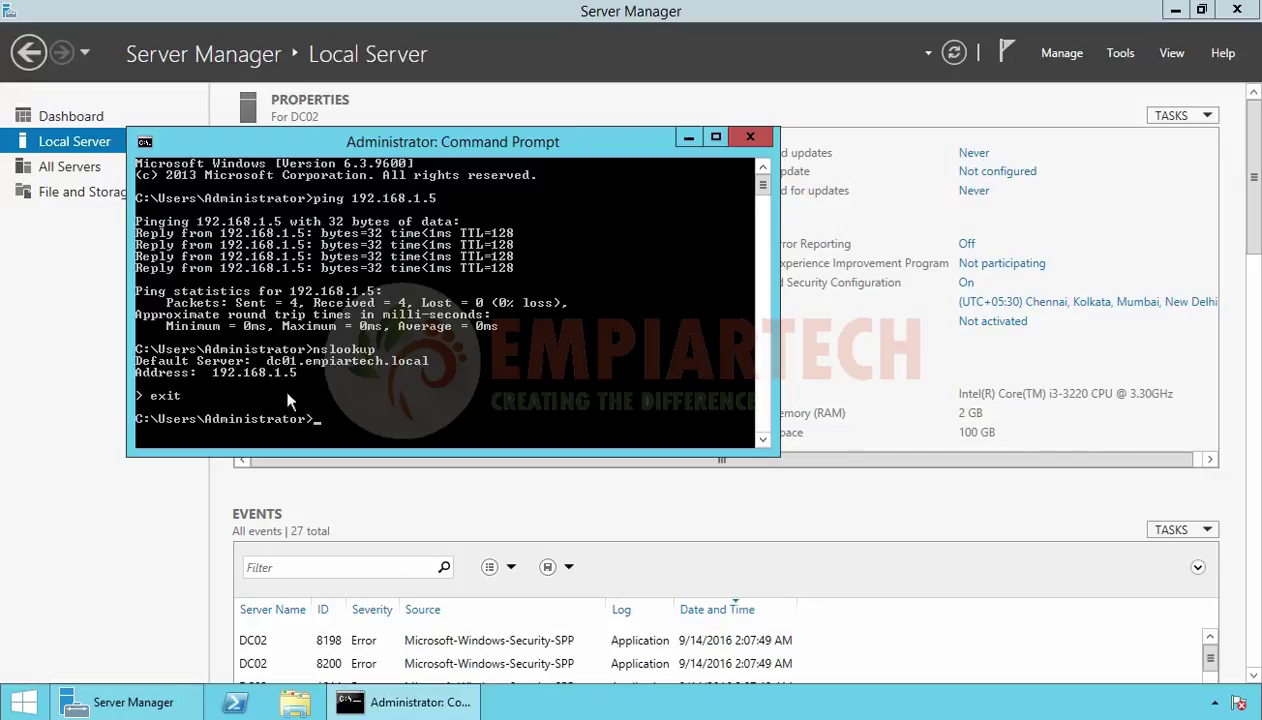
pyautogui.click(753, 139)
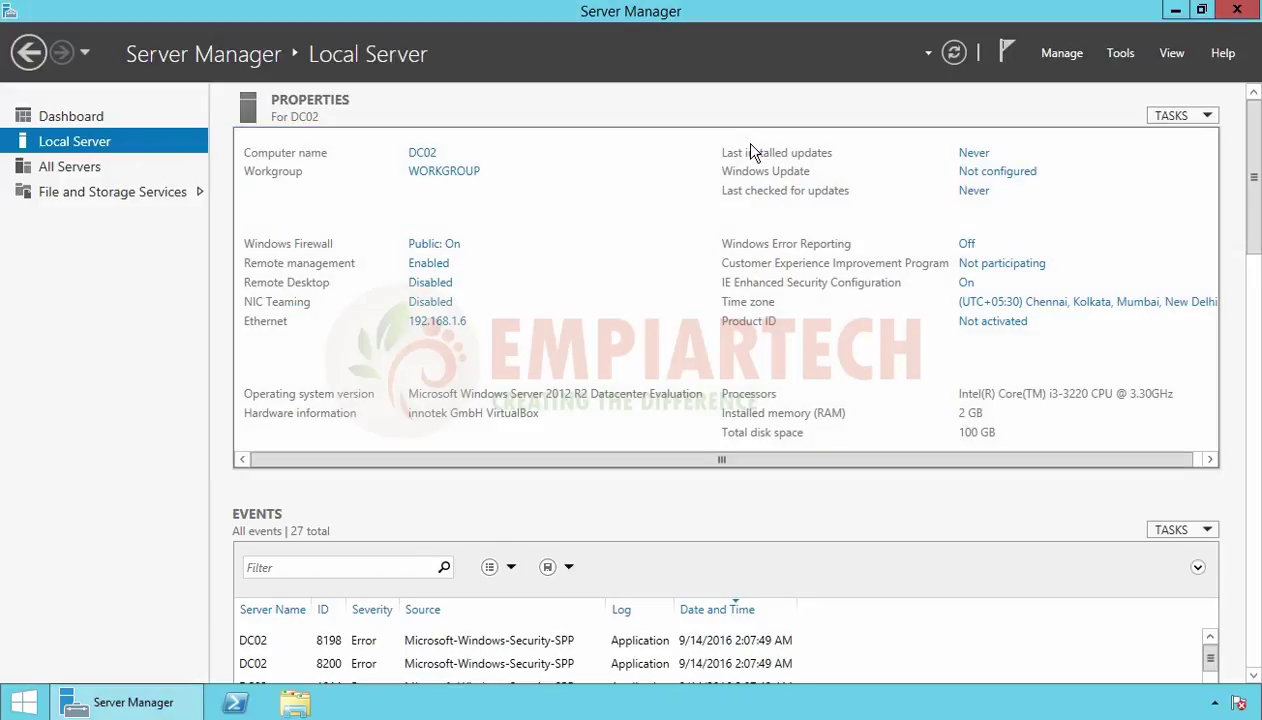
# Start a role-based Add Roles and Features installation targeting DC02, reaching the server roles list
pyautogui.click(1062, 54)
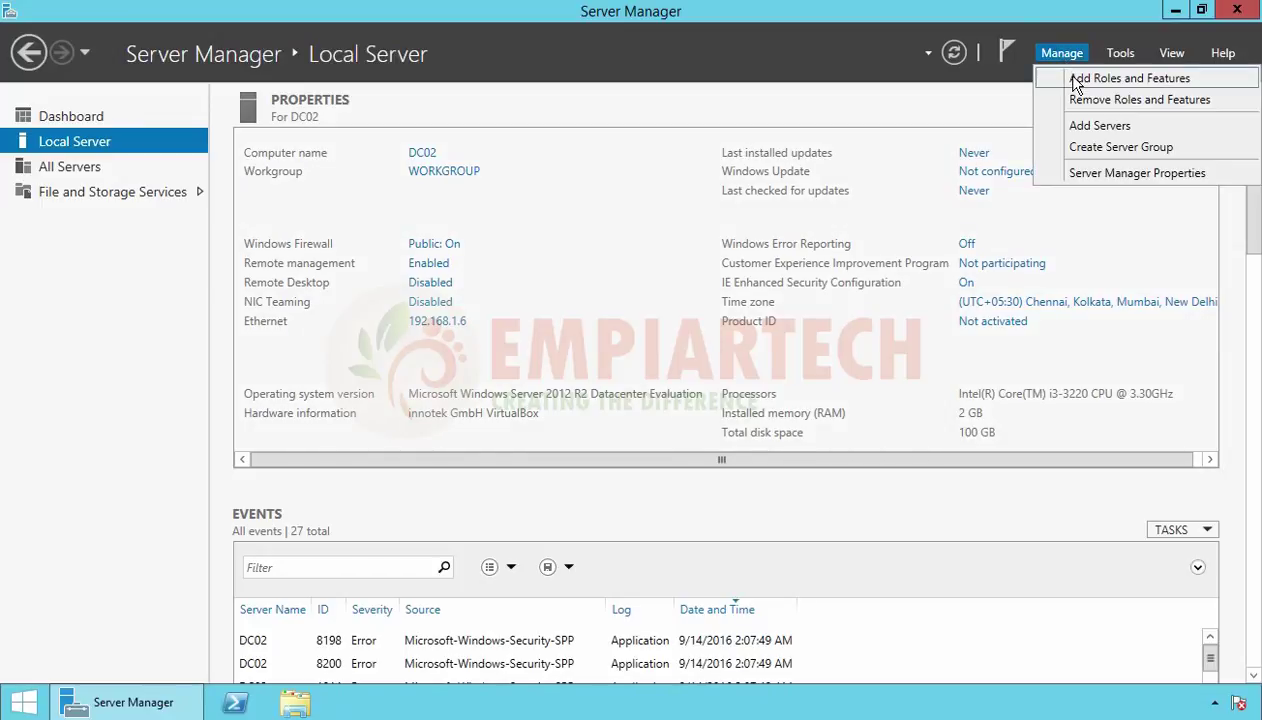
pyautogui.click(1075, 80)
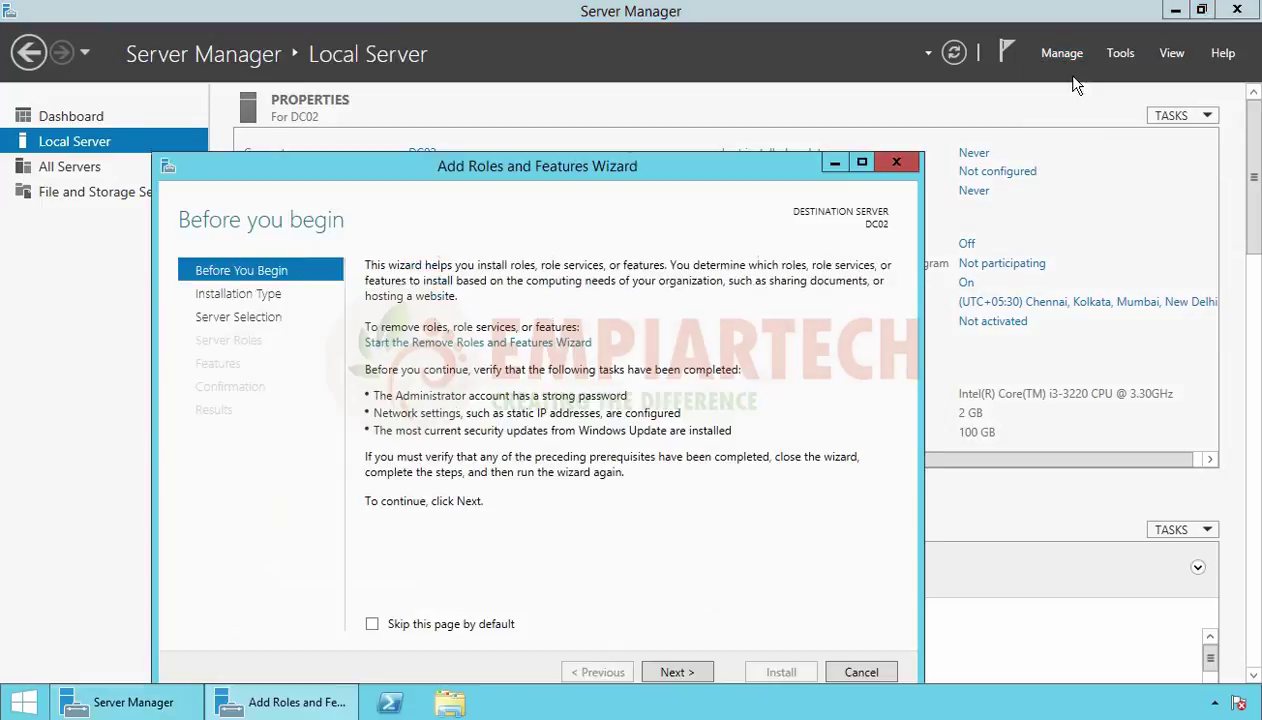
pyautogui.moveTo(436, 175); pyautogui.dragTo(406, 84)
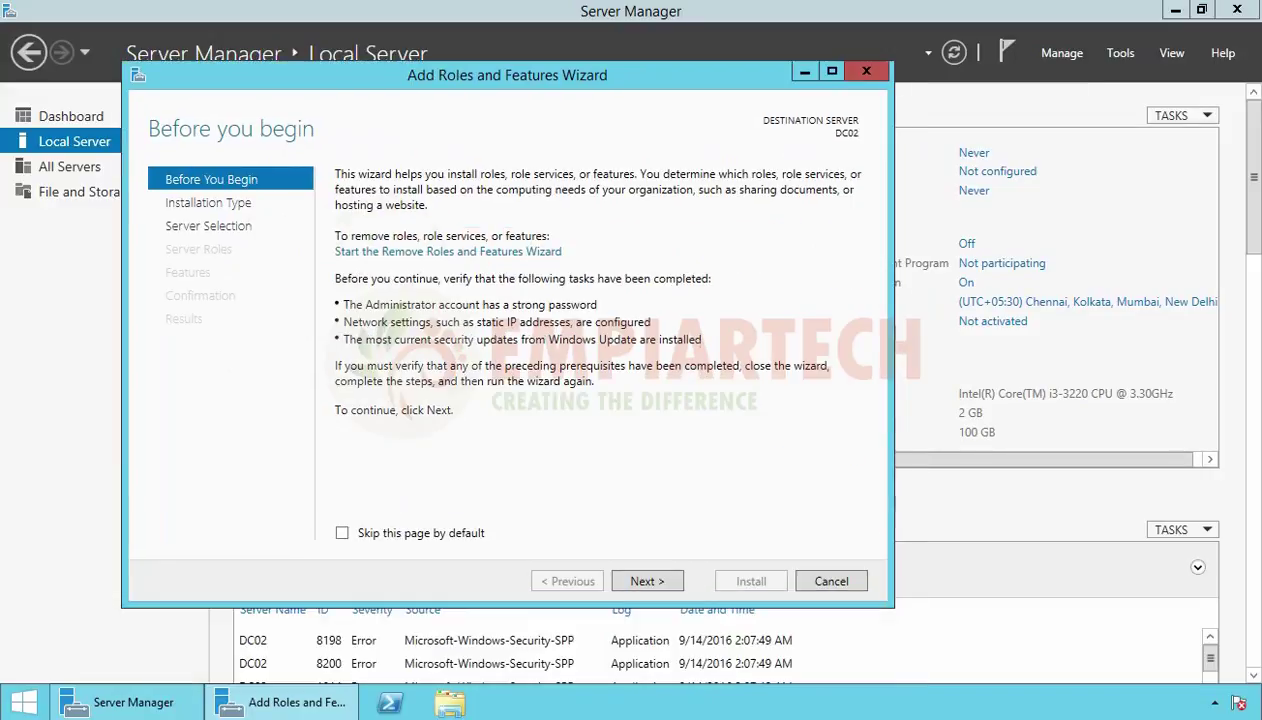
pyautogui.click(636, 586)
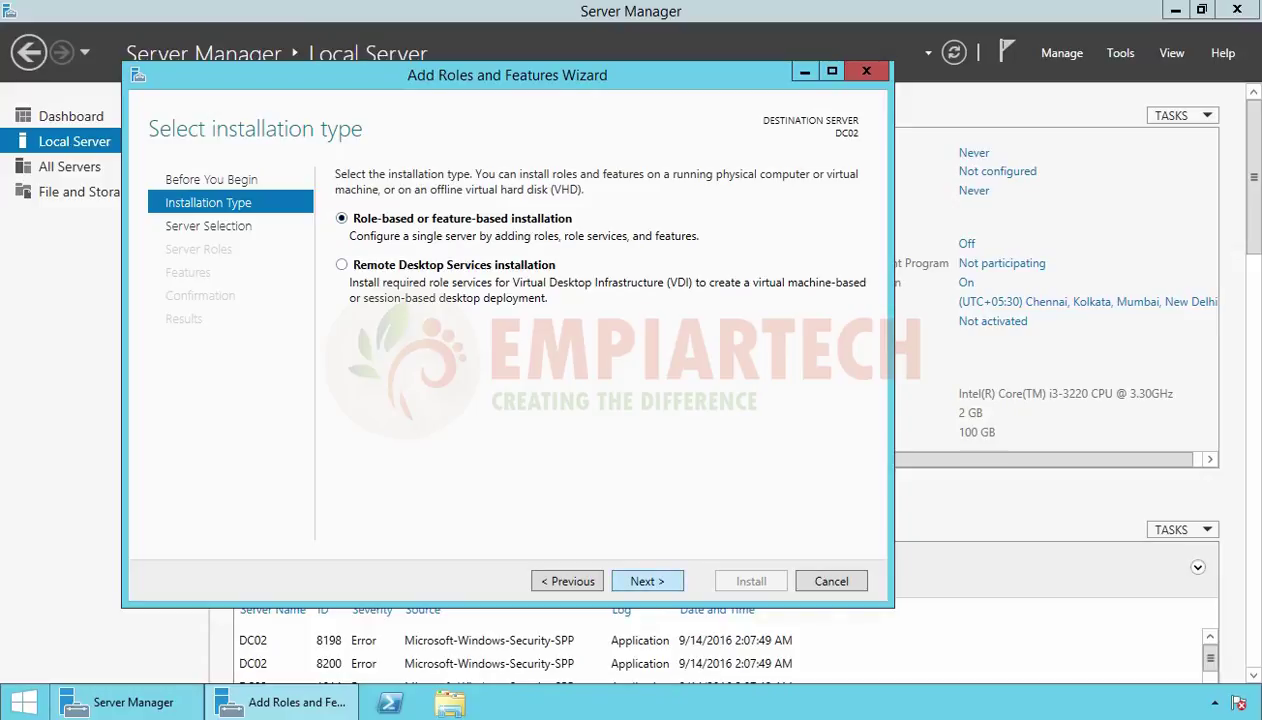
pyautogui.click(648, 584)
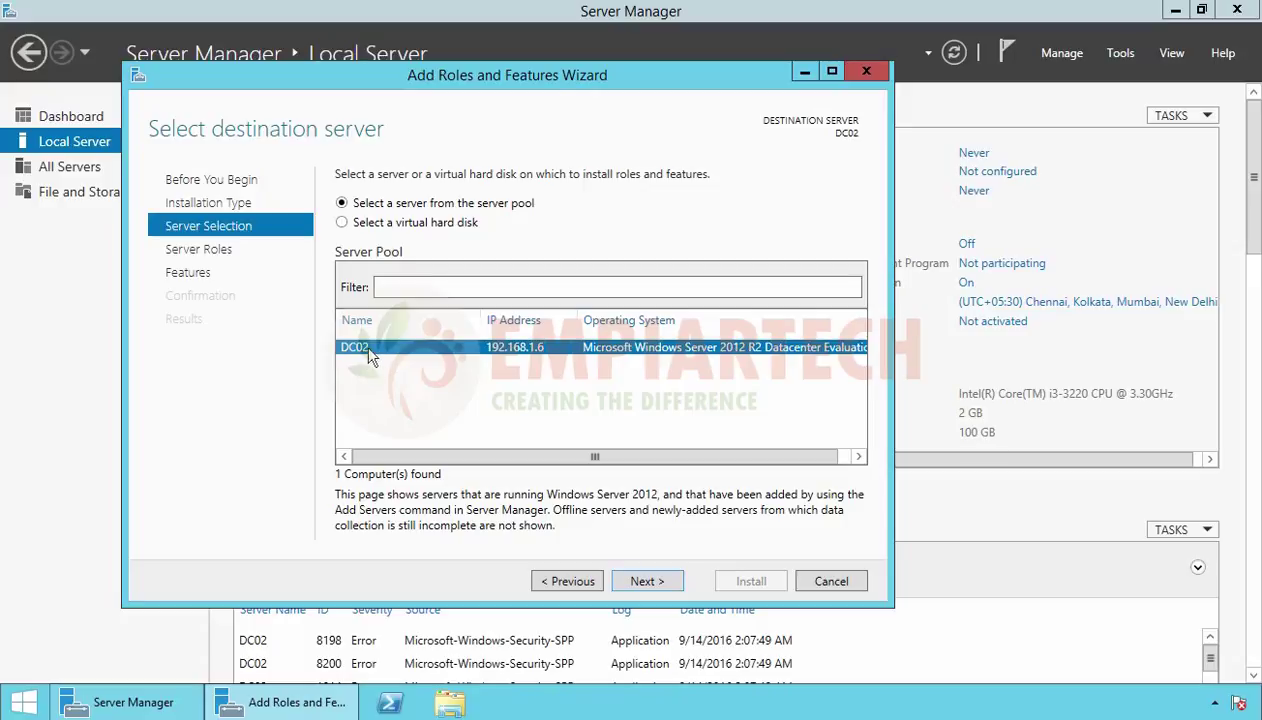
pyautogui.click(647, 581)
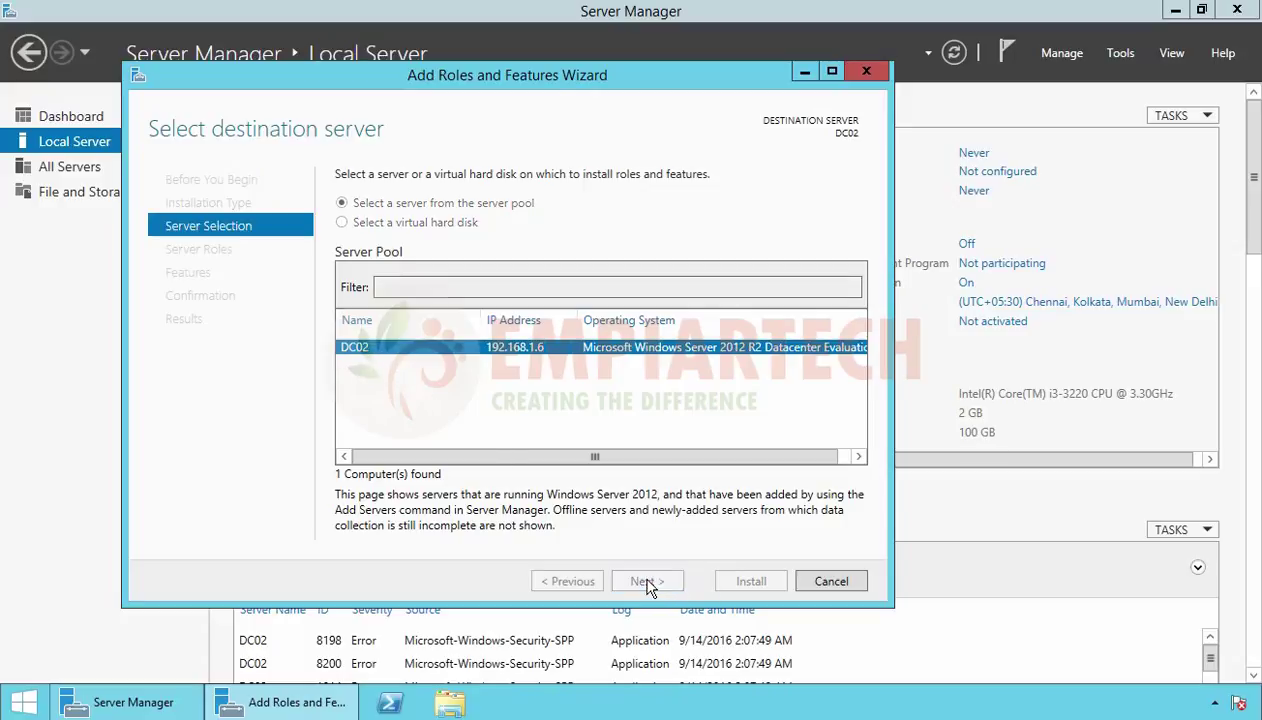
pyautogui.click(459, 259)
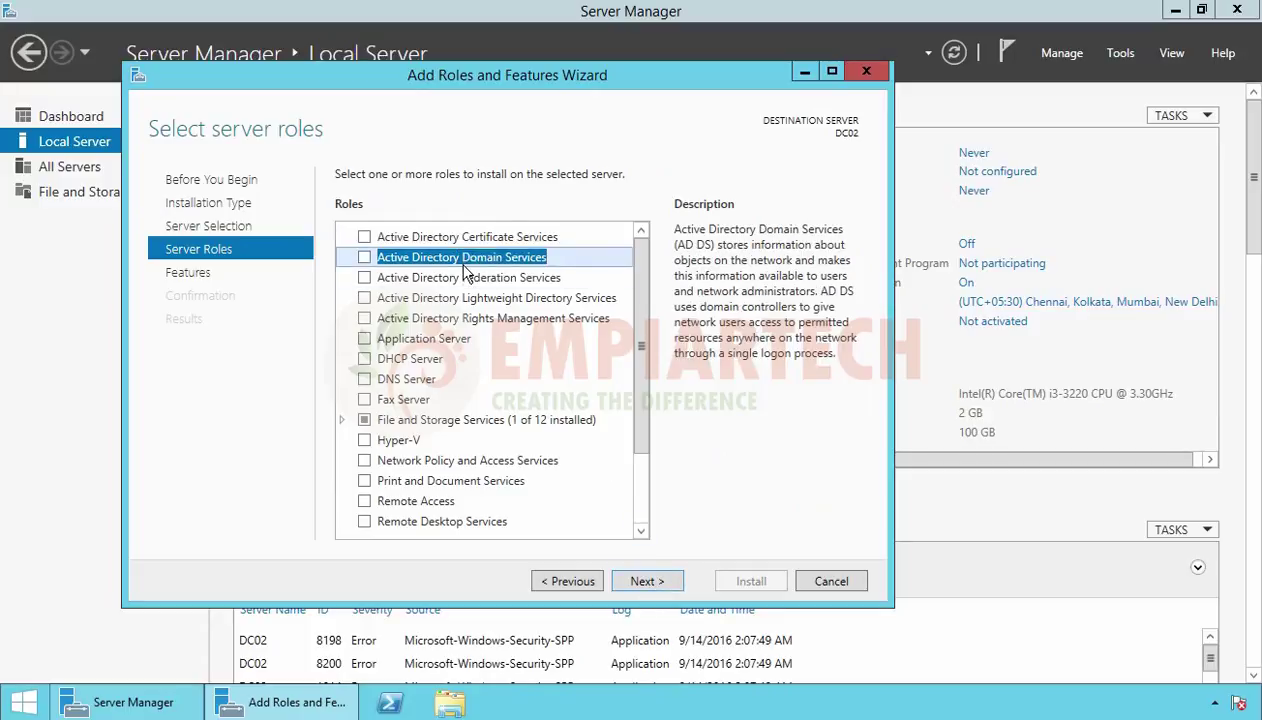
# Select Active Directory Domain Services with its management features and advance to Confirmation
pyautogui.click(362, 257)
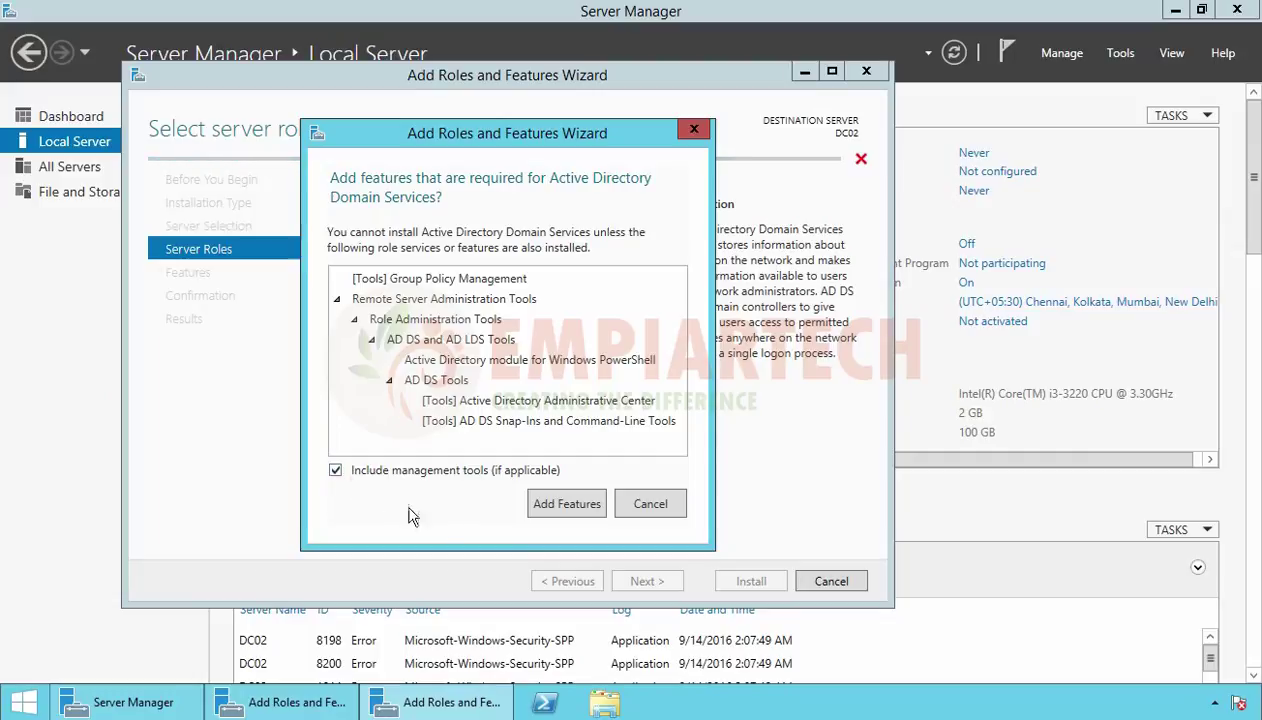
pyautogui.click(562, 505)
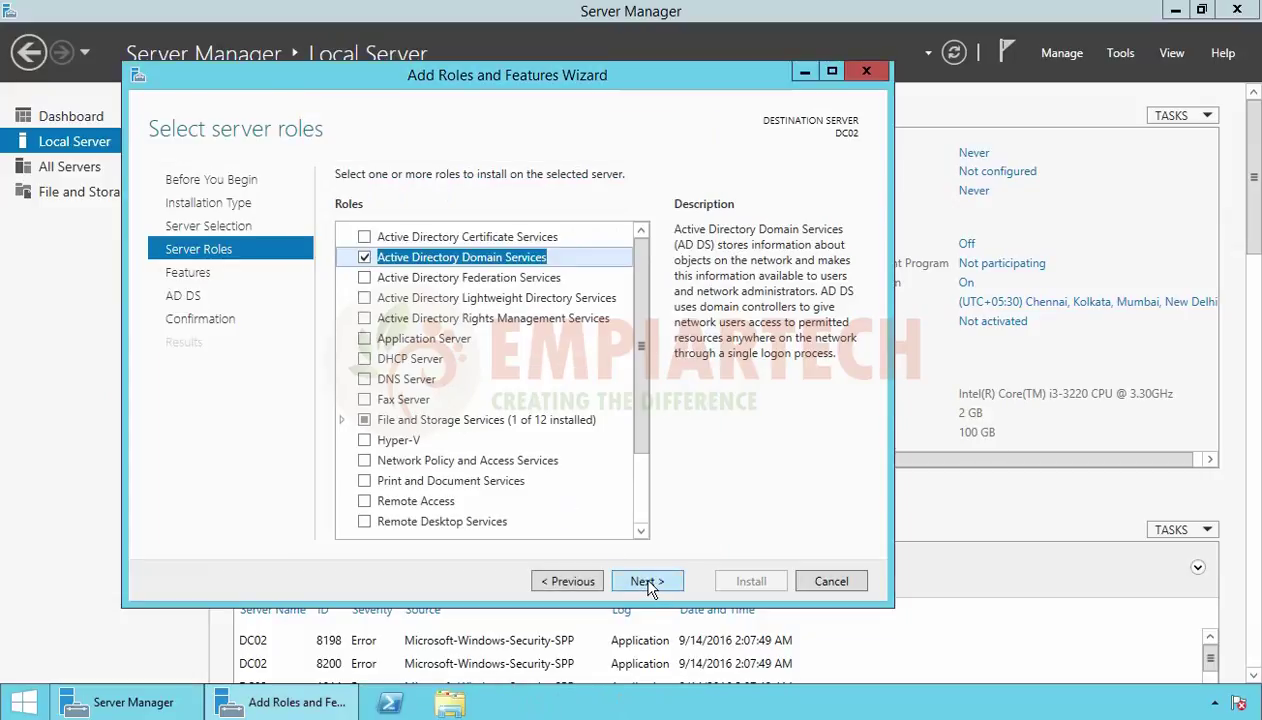
pyautogui.click(647, 582)
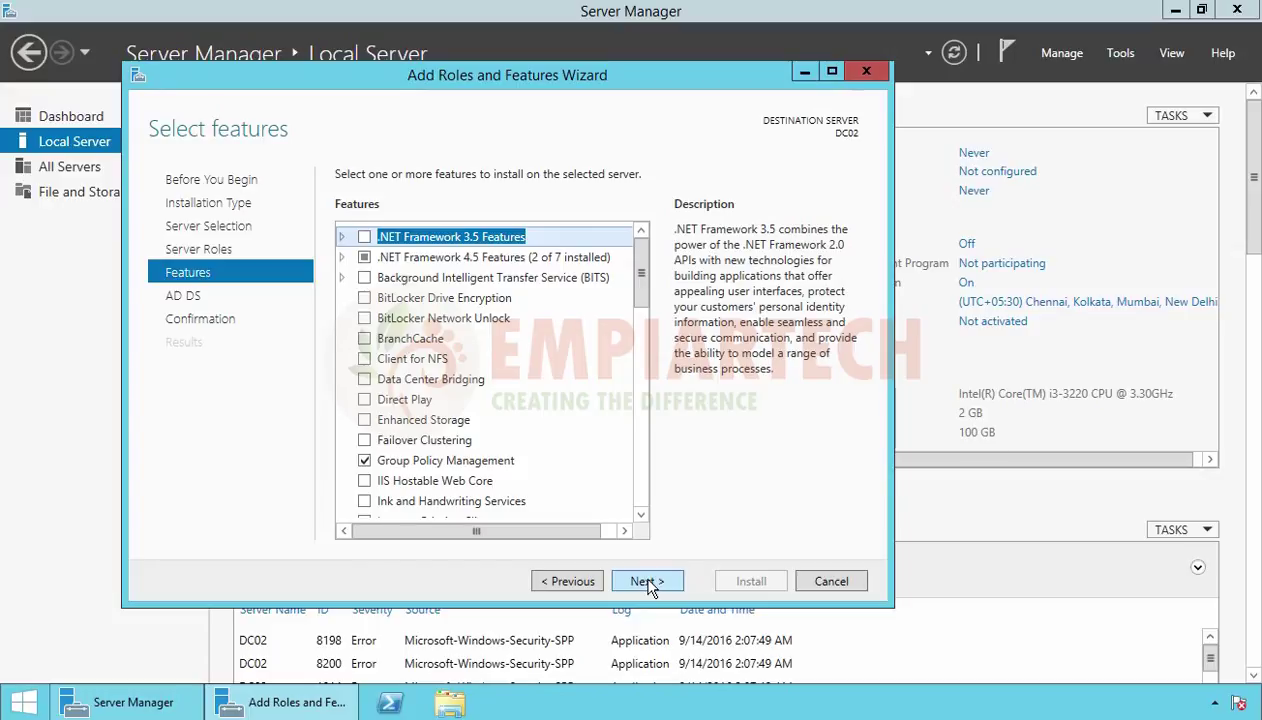
pyautogui.click(647, 582)
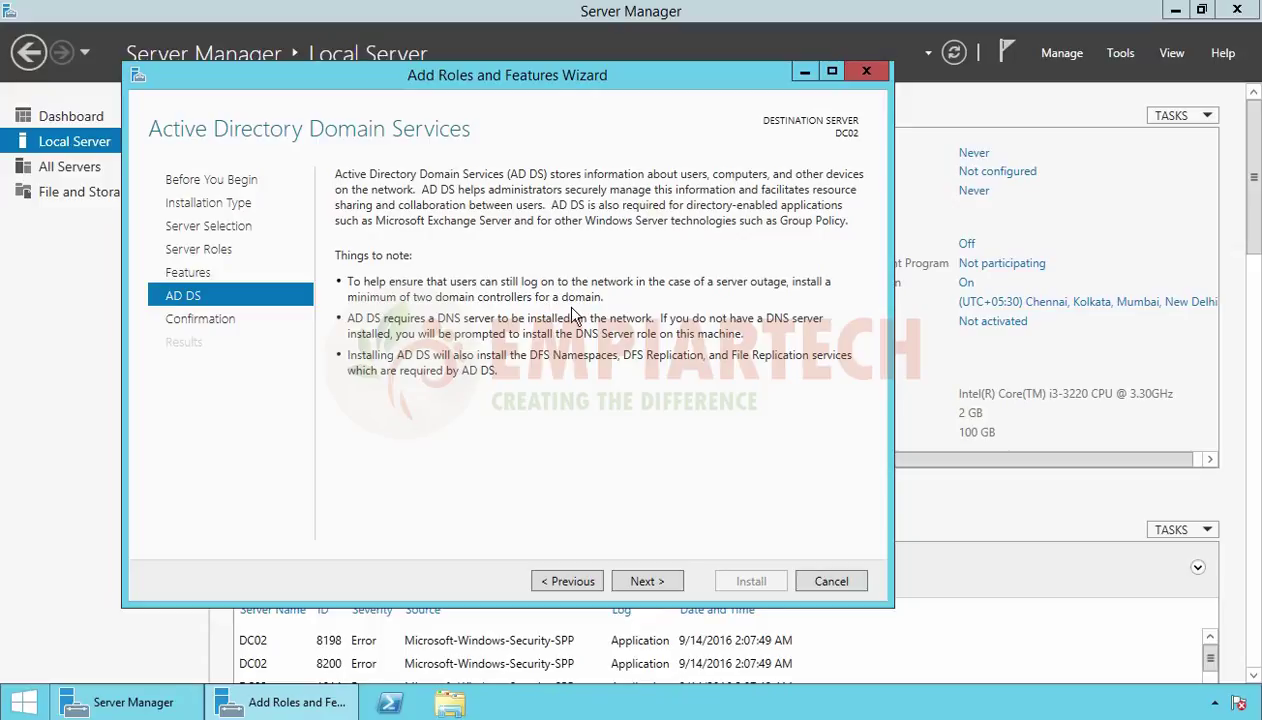
pyautogui.click(648, 582)
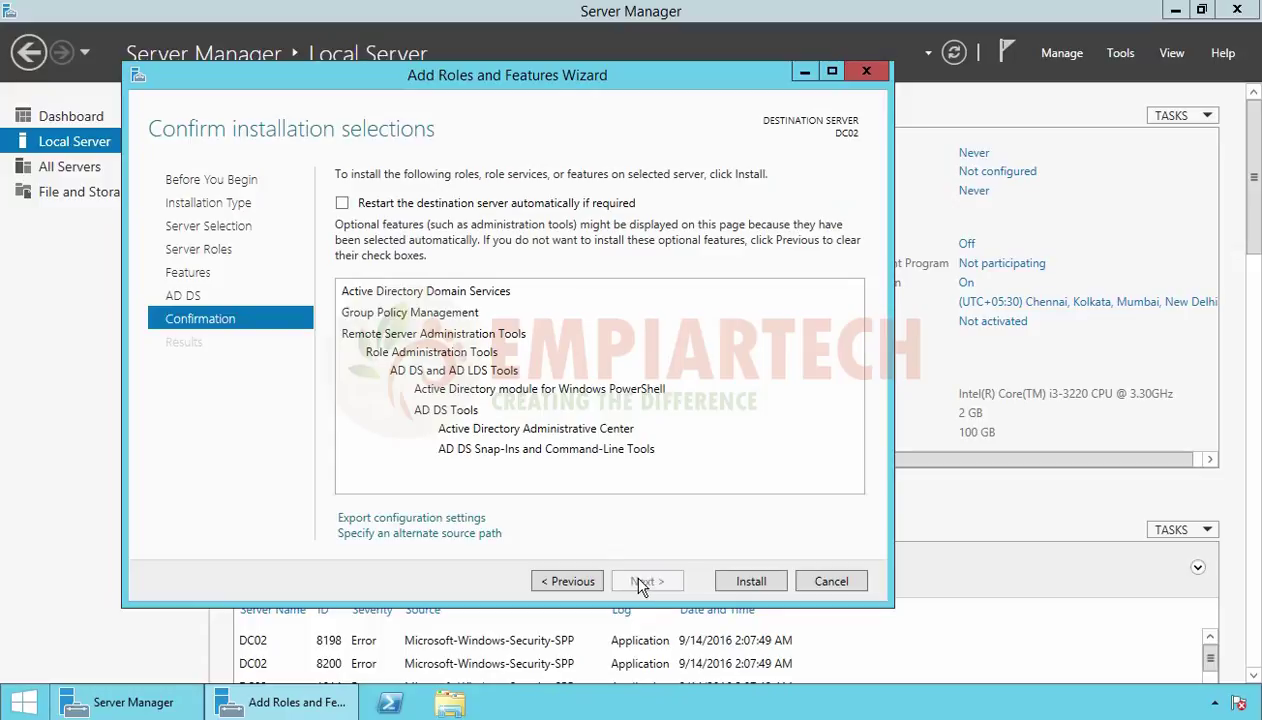
# Install the AD DS role on DC02 and launch promotion to a domain controller
pyautogui.click(751, 582)
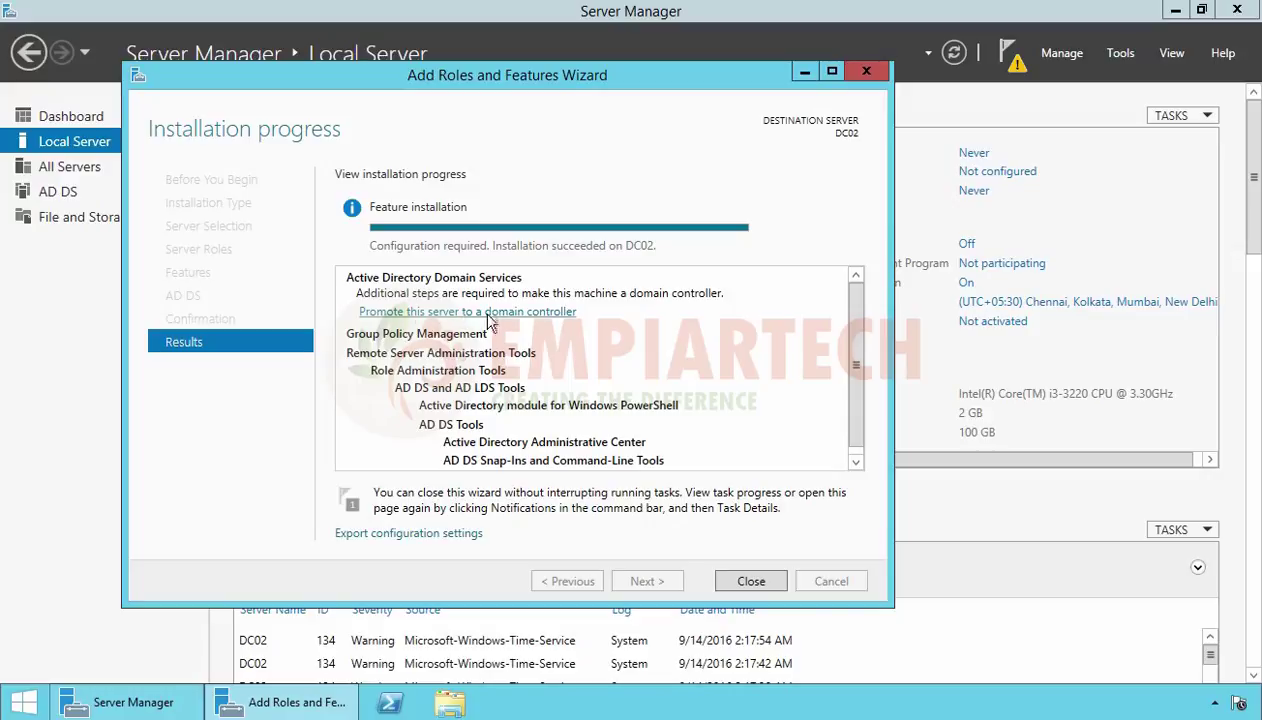
pyautogui.click(423, 312)
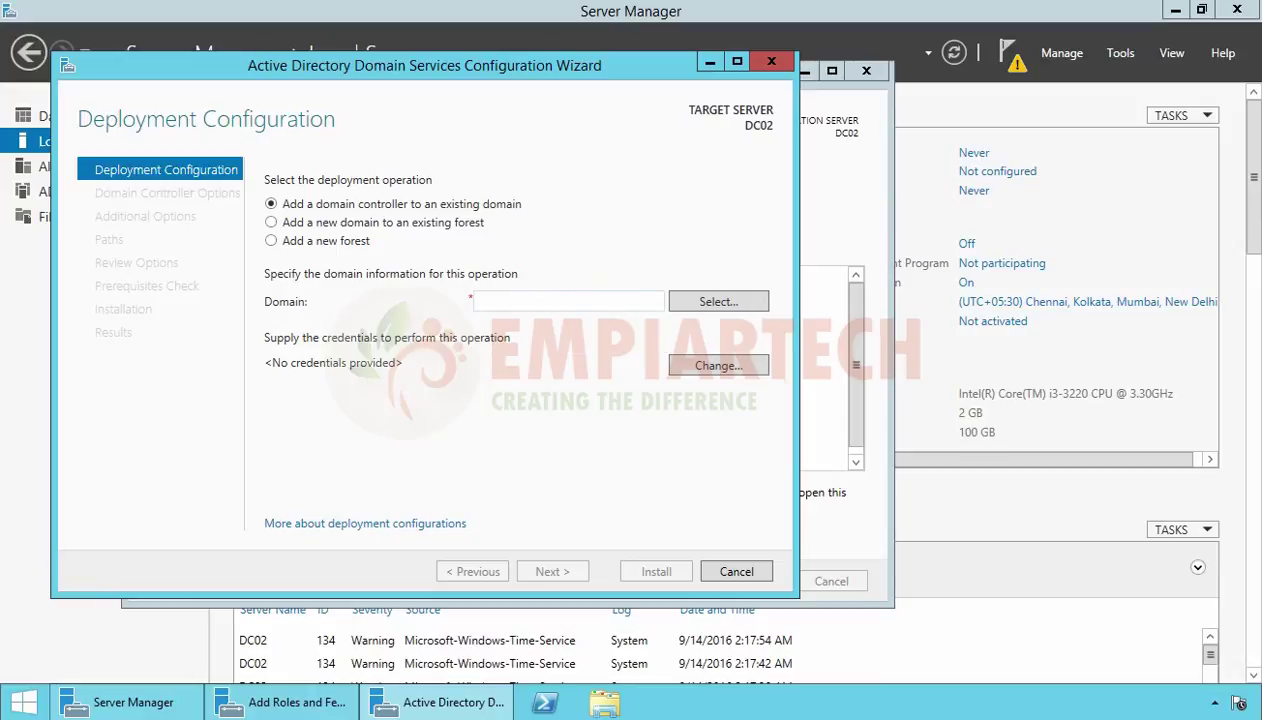
# Target existing domain empiartech.local and supply the domain administrator account and its password
pyautogui.click(563, 303)
pyautogui.write('empiartech.local')
pyautogui.click(718, 365)
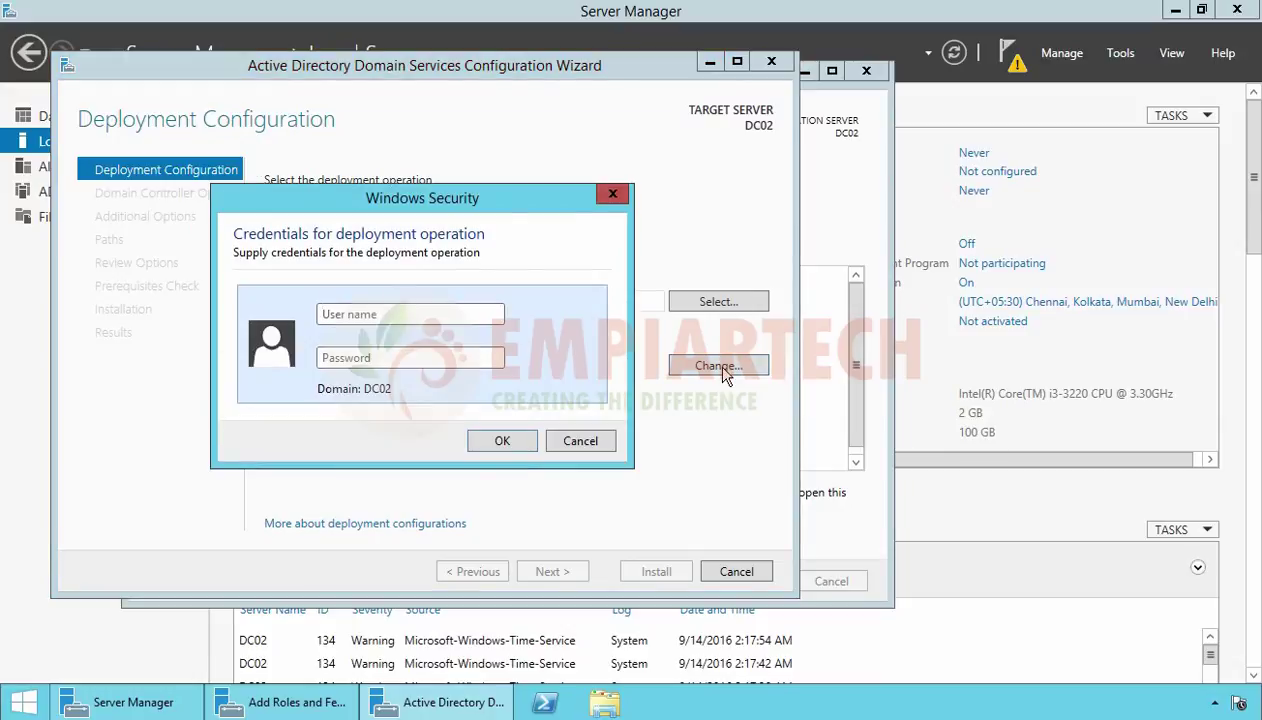
pyautogui.write('administrator@')
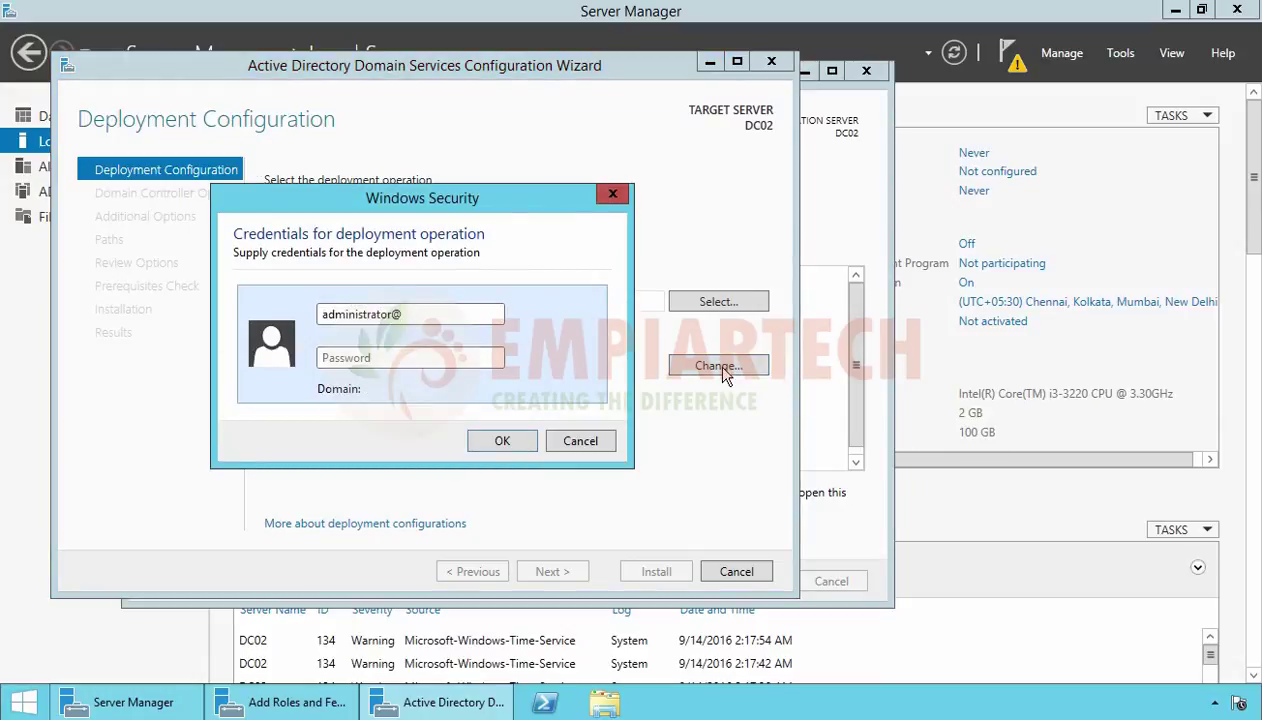
pyautogui.write('empiartech.local')
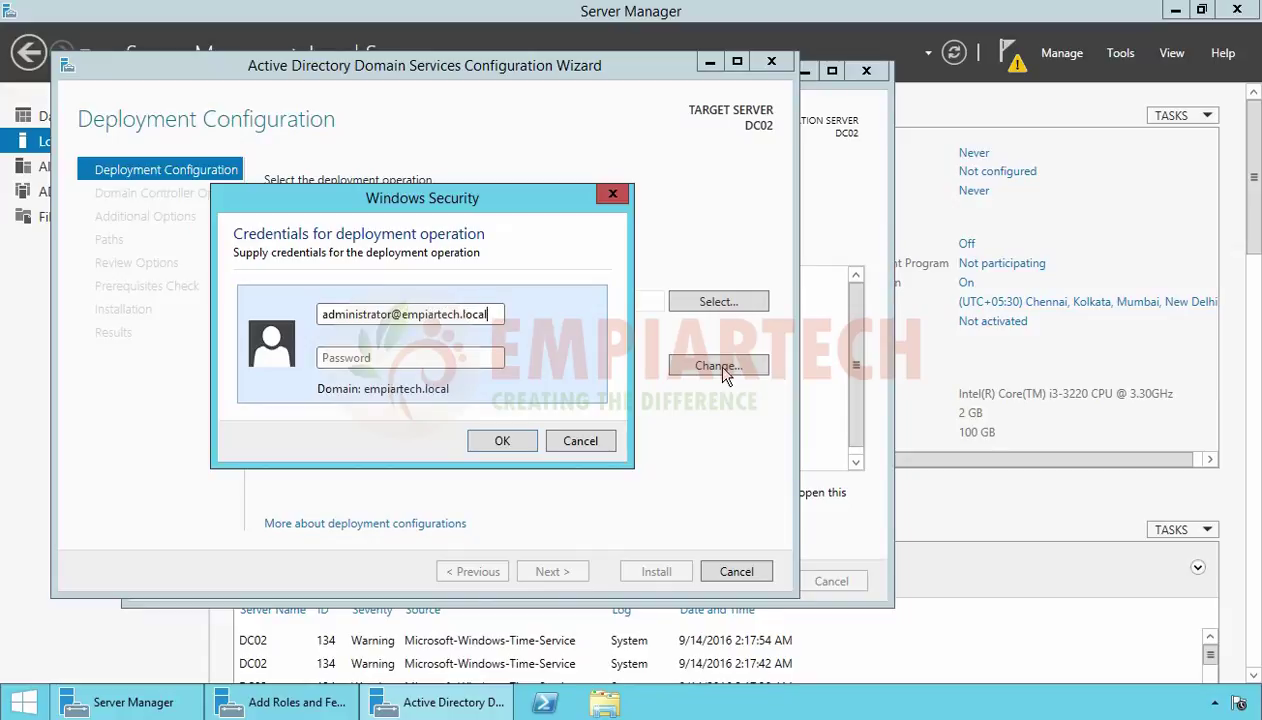
pyautogui.press('Tab')
pyautogui.write('P@ssw0rd')
pyautogui.click(497, 442)
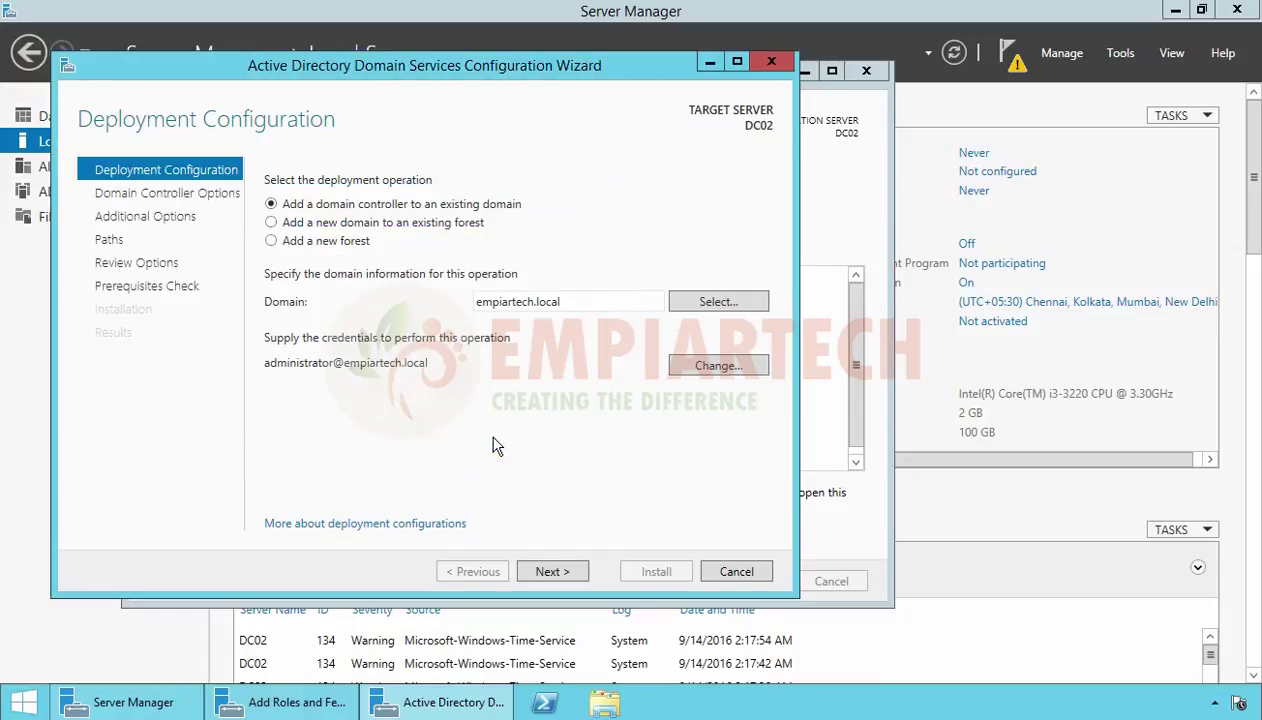
# On Domain Controller Options, clear Global Catalog and enter and confirm the DSRM password
pyautogui.click(551, 572)
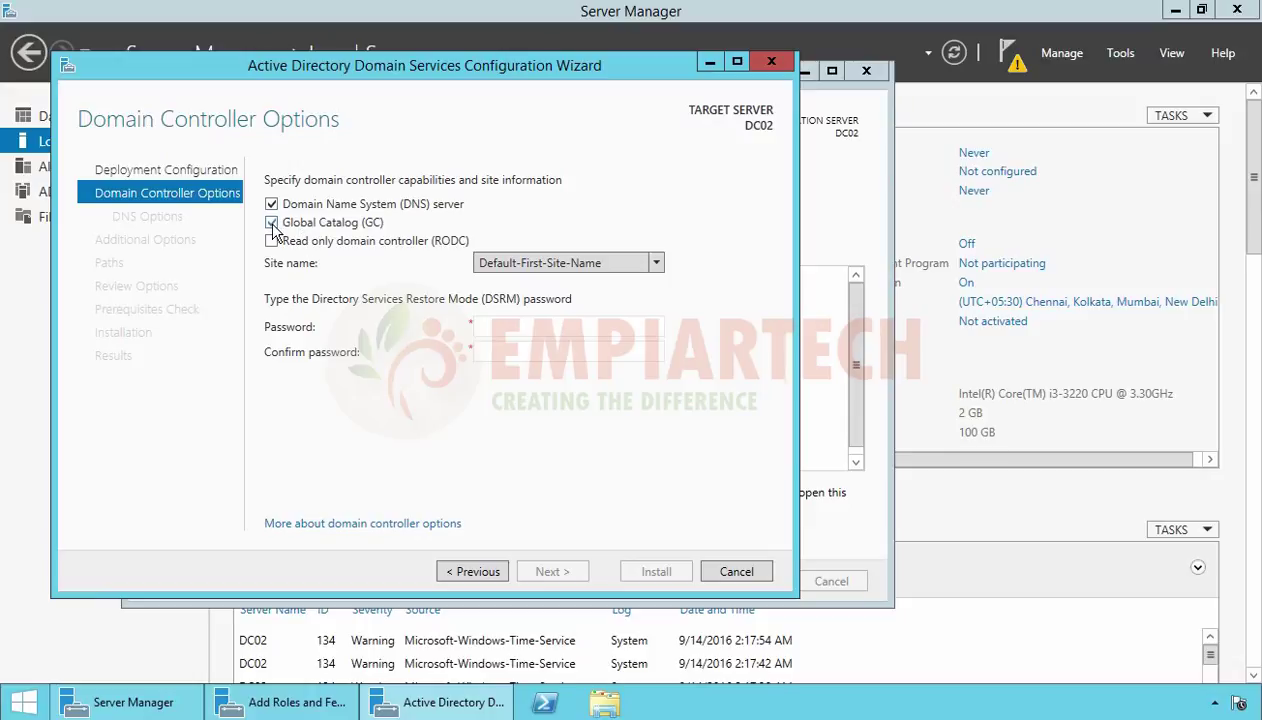
pyautogui.click(272, 223)
pyautogui.click(513, 327)
pyautogui.write('P@ssw0rd')
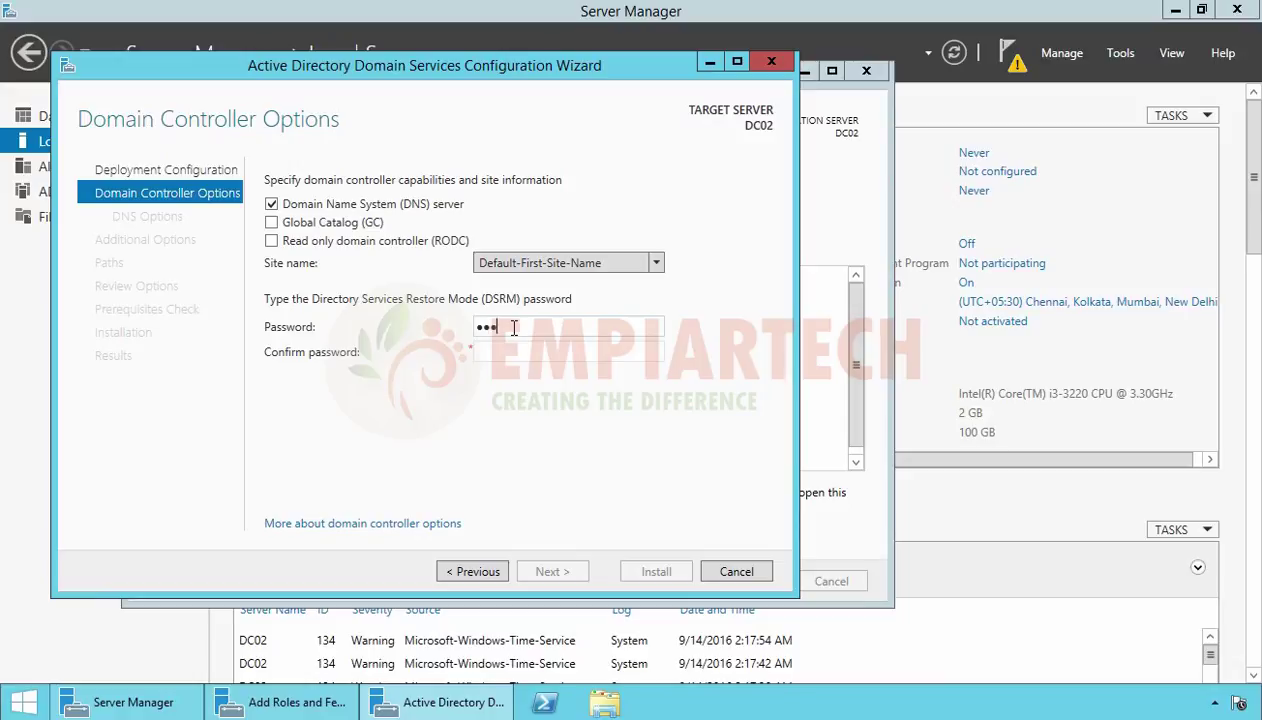
pyautogui.press('Tab')
pyautogui.write('P@ssw0rd')
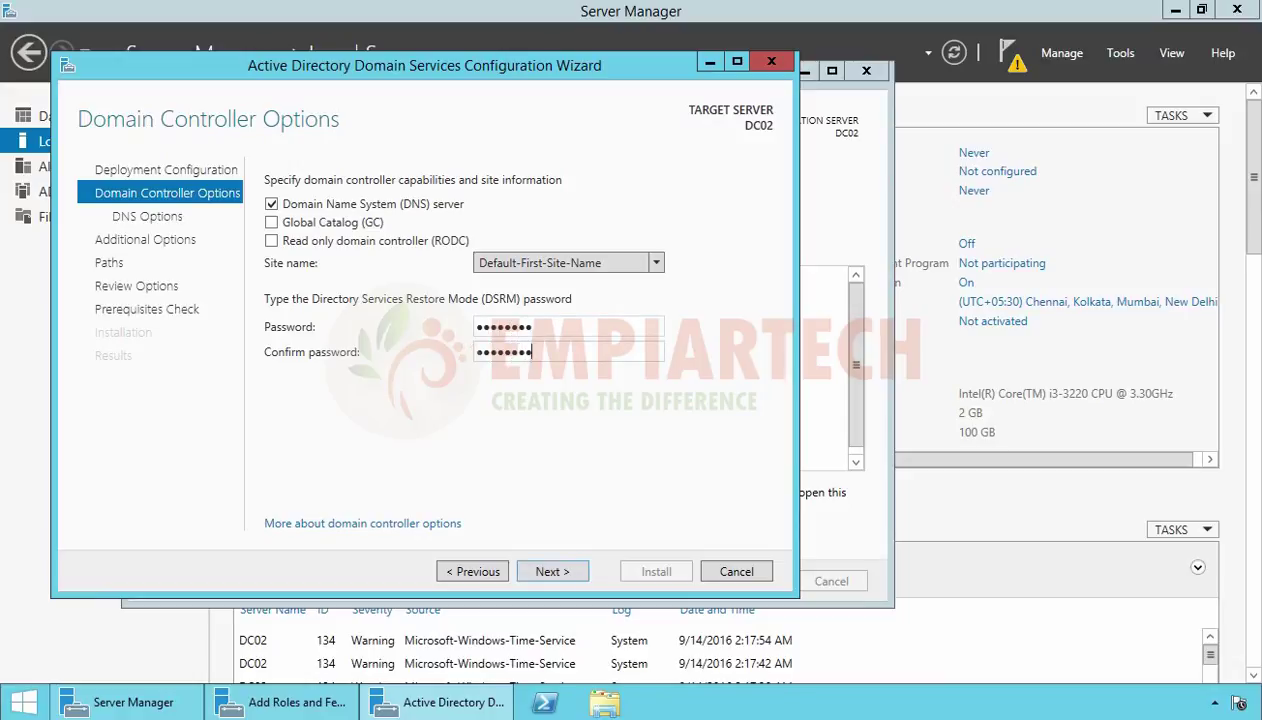
# Pass the DNS options, skipping the delegation warning, and set replication from DC01.empiartech.local
pyautogui.click(553, 572)
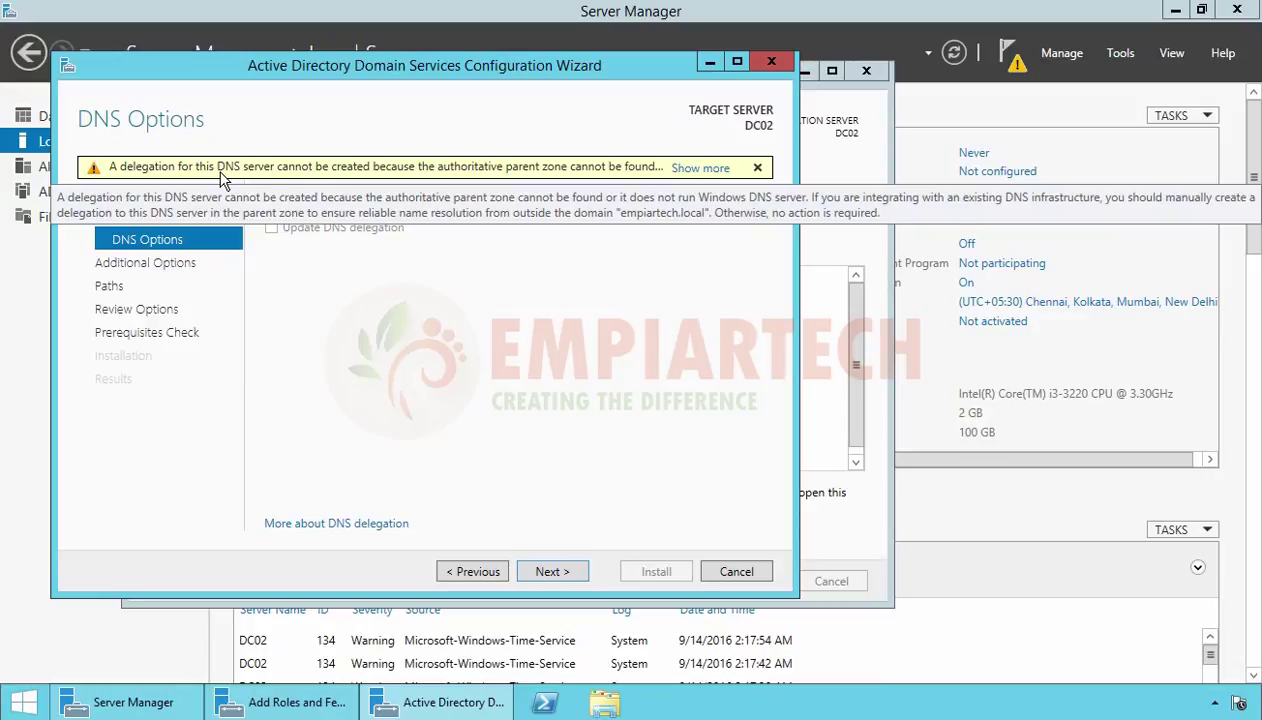
pyautogui.click(757, 168)
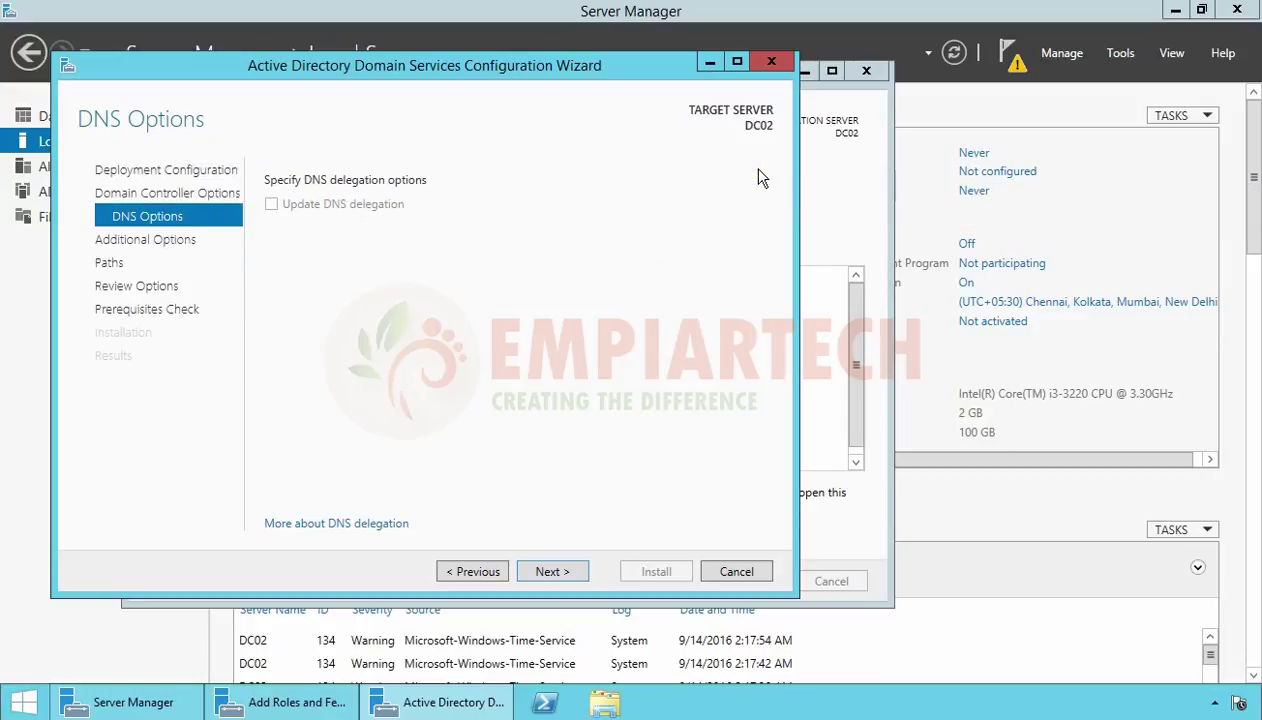
pyautogui.click(556, 578)
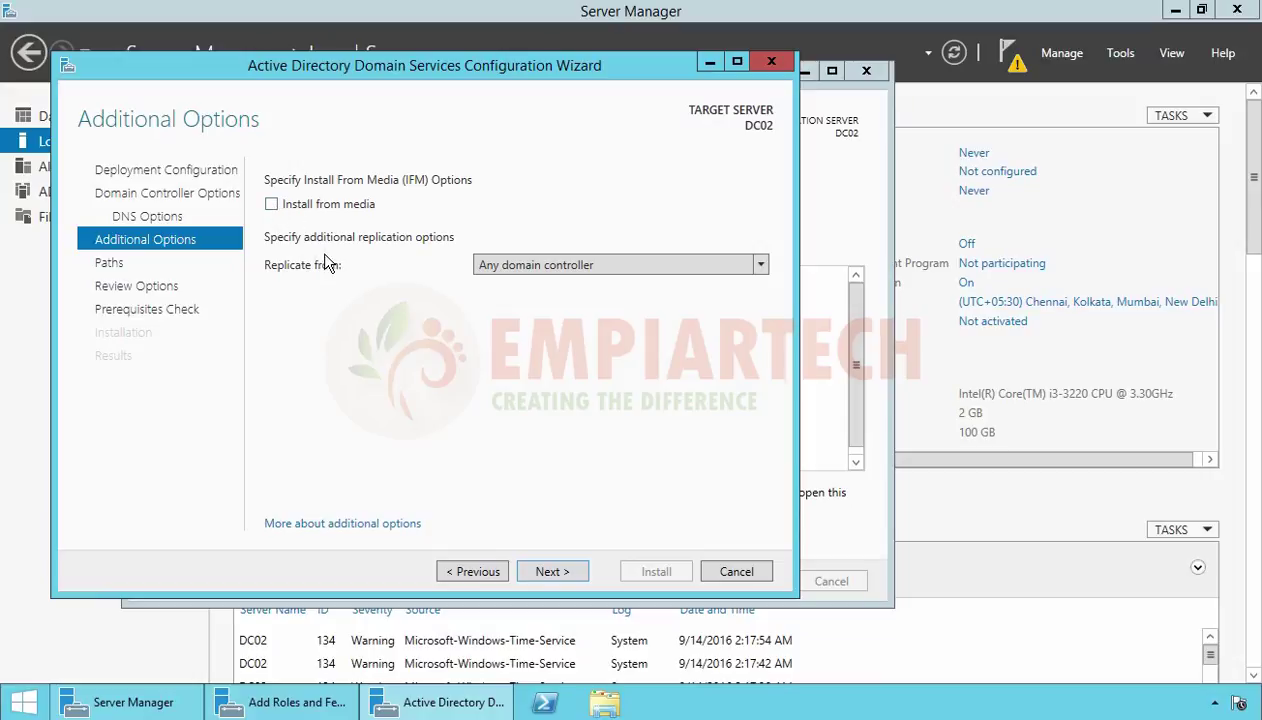
pyautogui.click(510, 269)
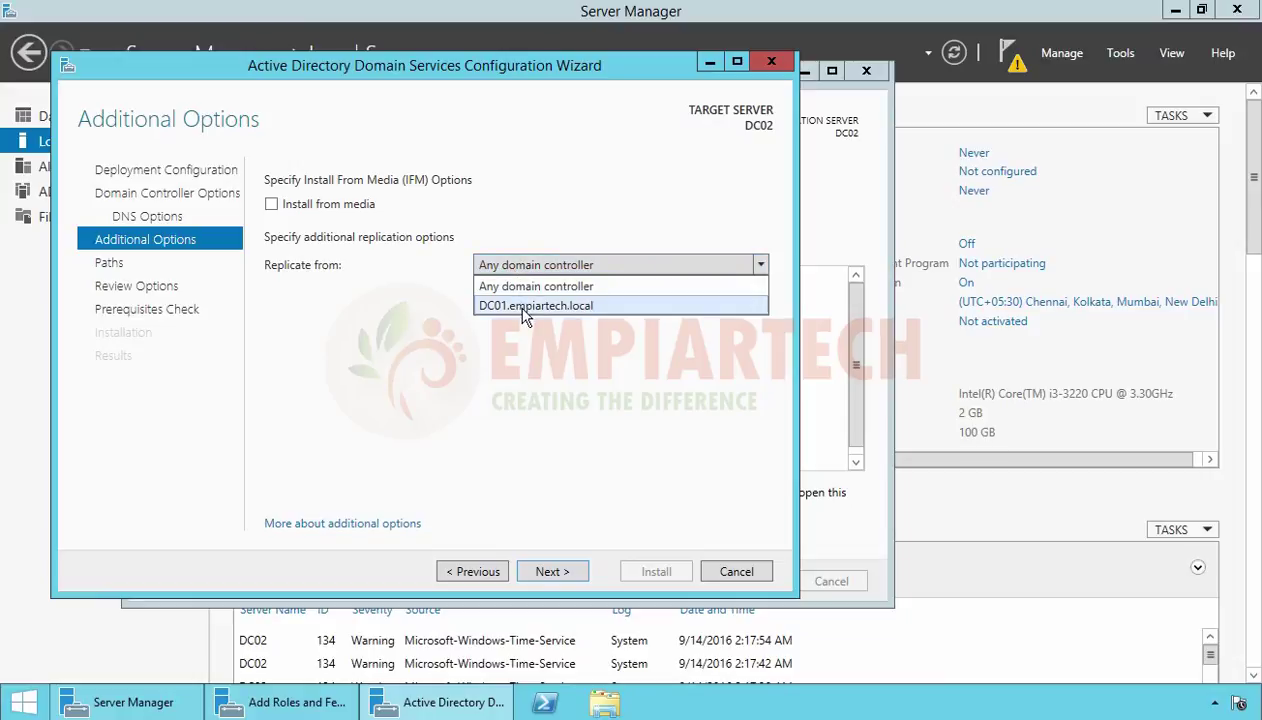
pyautogui.click(525, 312)
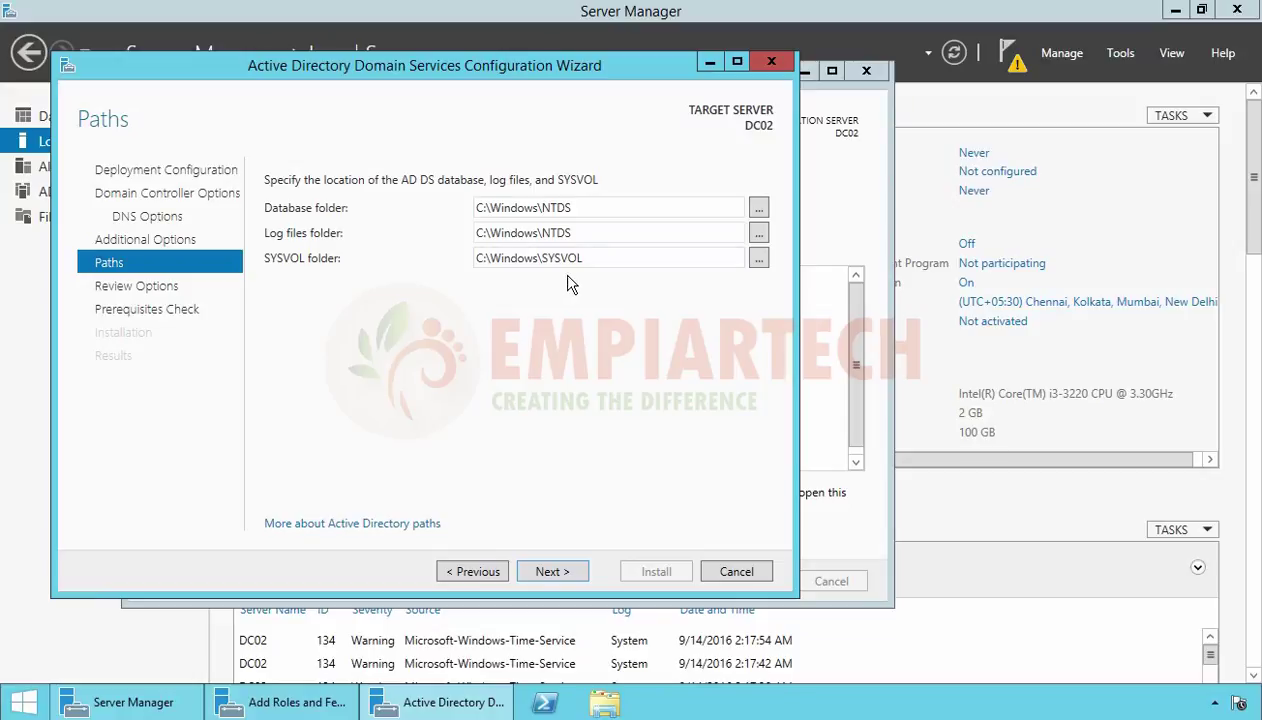
# Review the chosen DC02 promotion options and run the prerequisites check
pyautogui.click(552, 572)
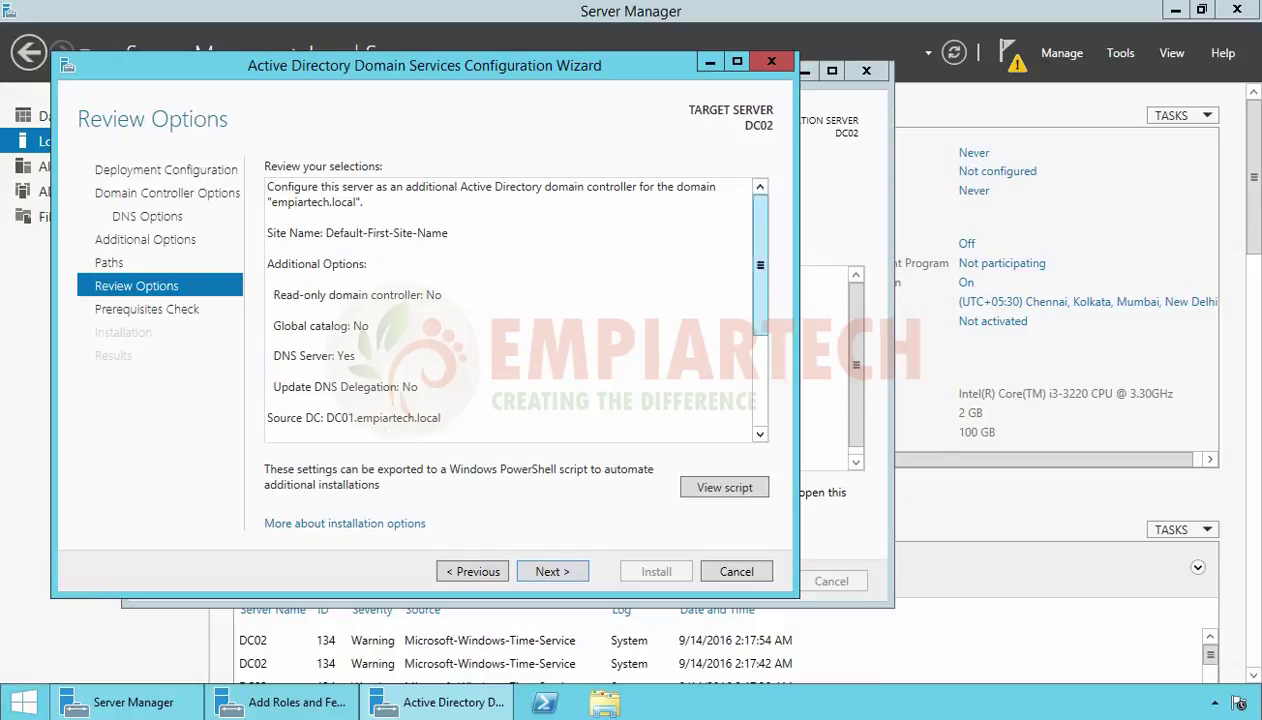
pyautogui.moveTo(760, 232); pyautogui.dragTo(760, 325)
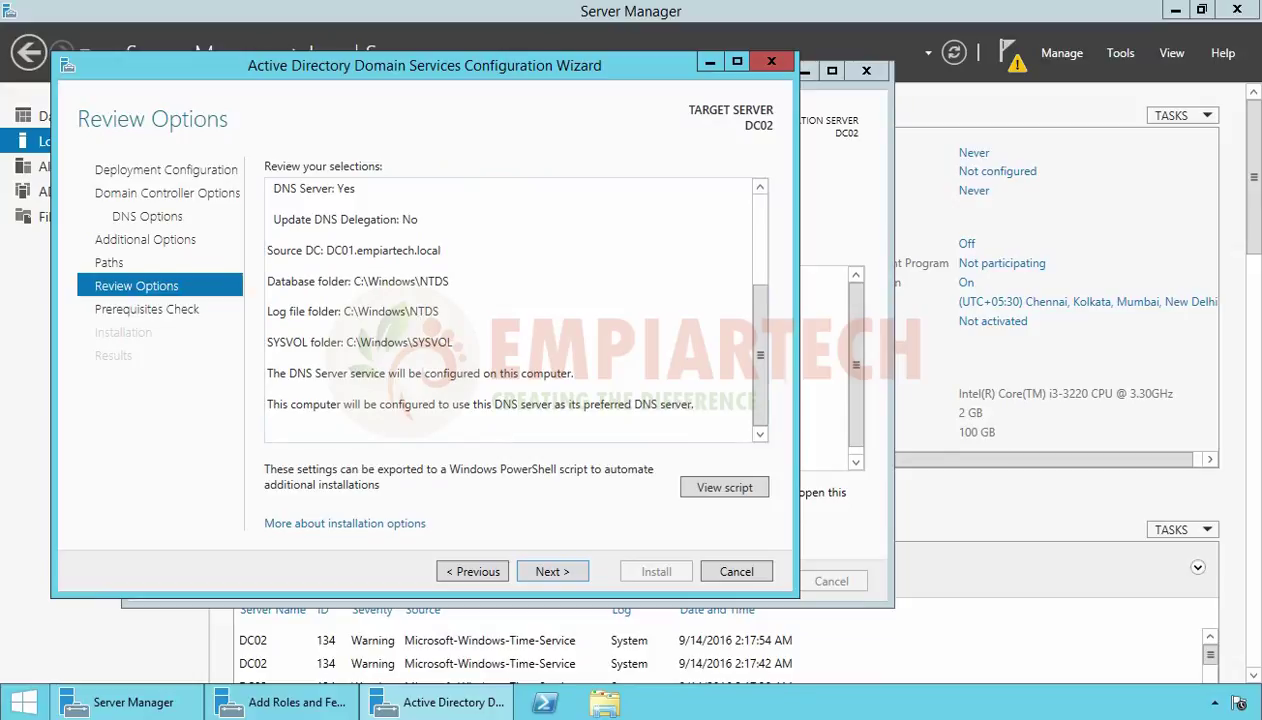
pyautogui.click(552, 572)
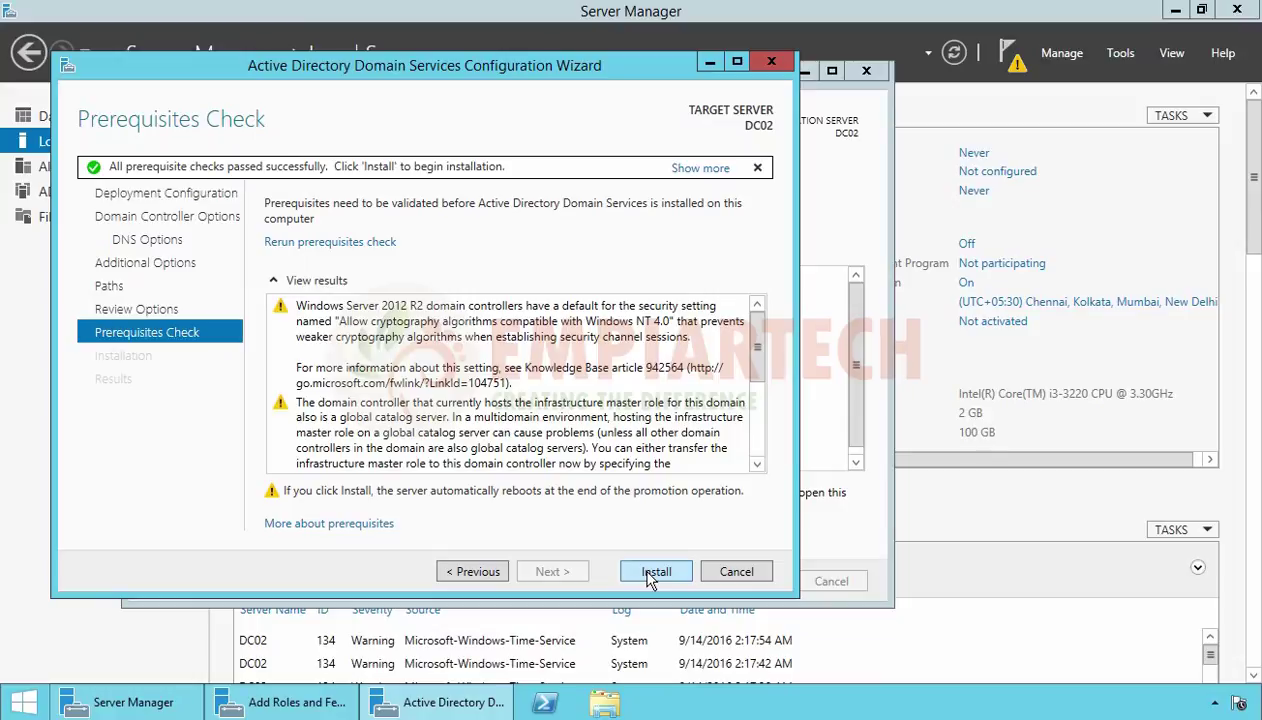
# Install AD DS on DC02, then sign back in as domain Administrator after the reboot
pyautogui.click(651, 574)
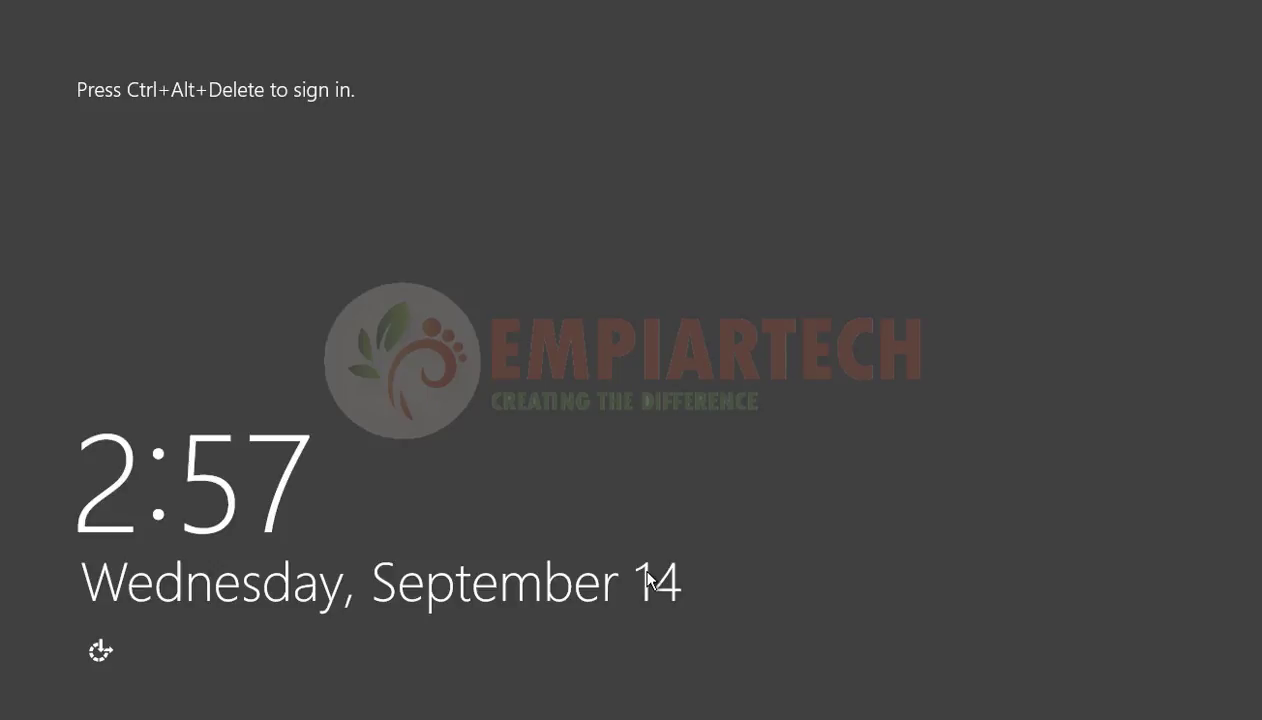
pyautogui.hotkey('ctrl', 'alt', 'Delete')
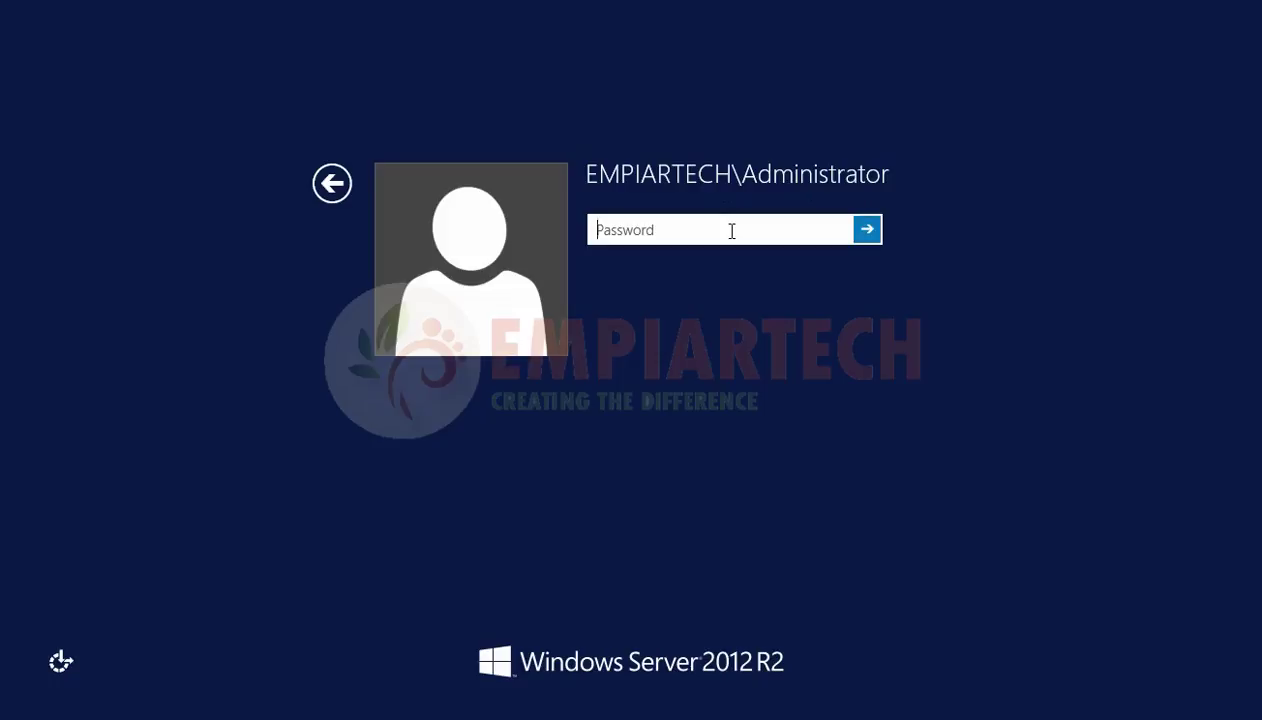
pyautogui.write('••••••••')
pyautogui.press('Return')
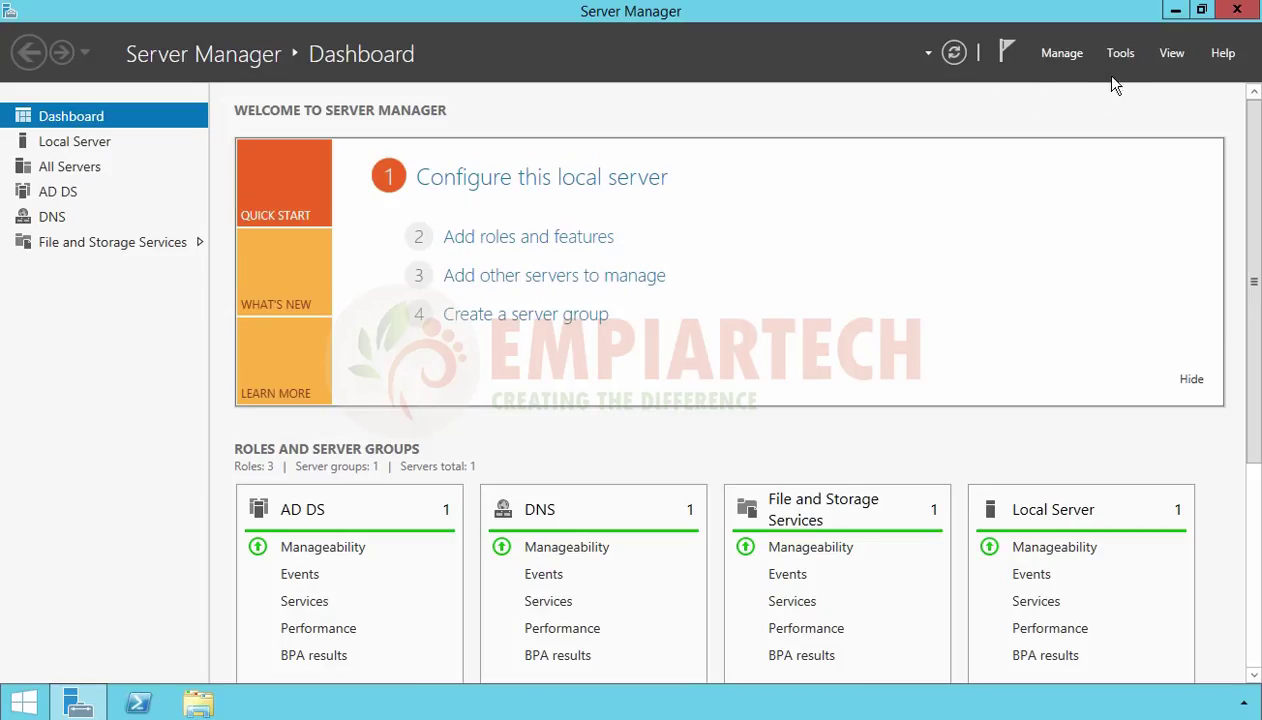
# Open Active Directory Users and Computers at empiartech.local's Domain Controllers container
pyautogui.click(1130, 56)
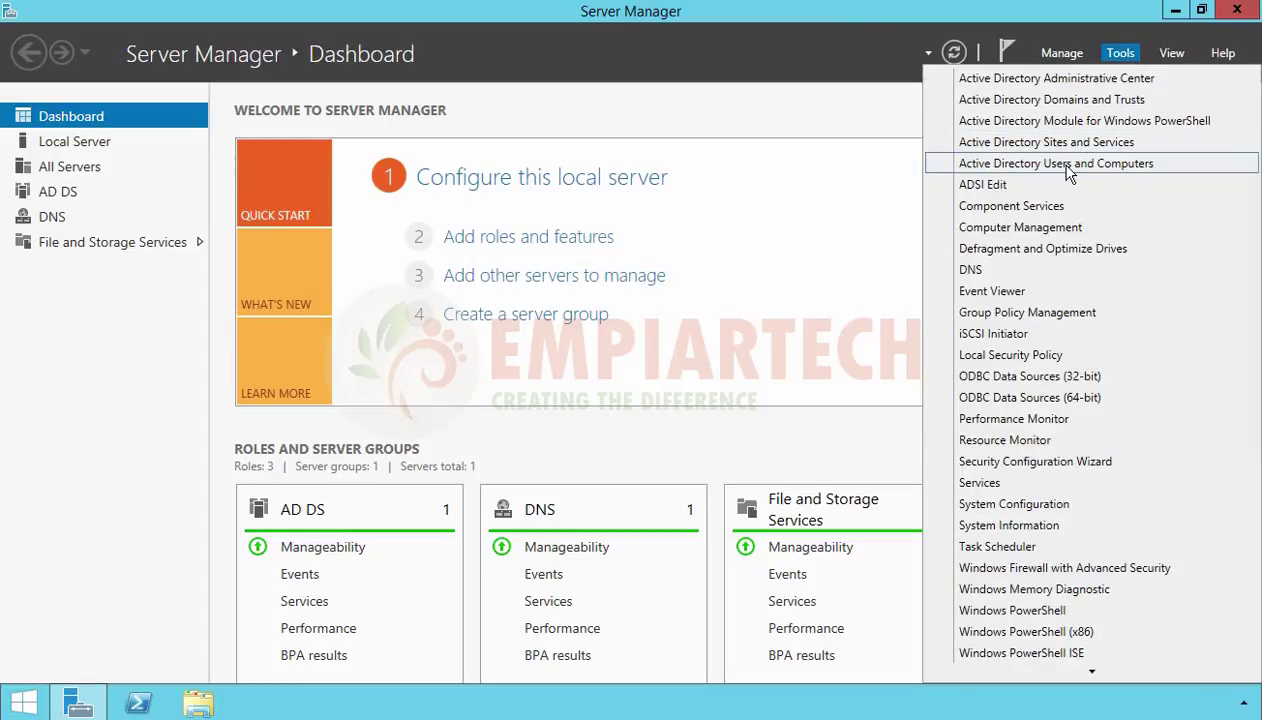
pyautogui.click(1068, 174)
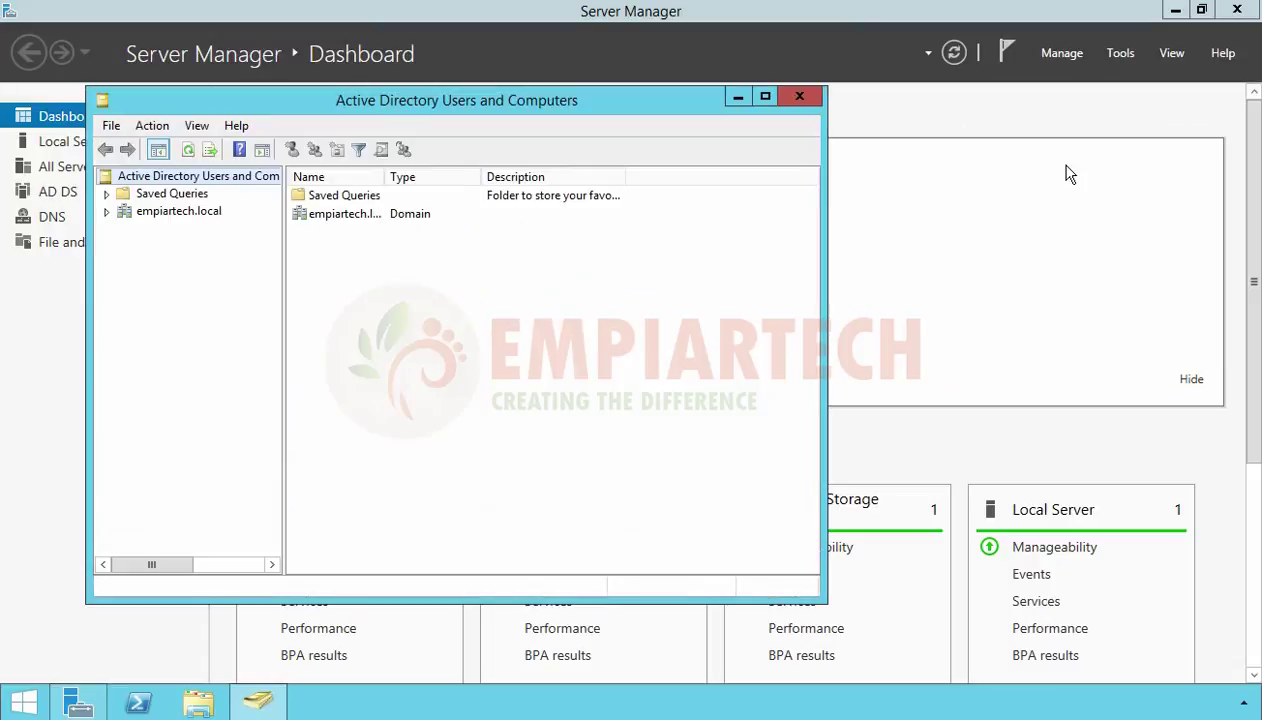
pyautogui.click(174, 213)
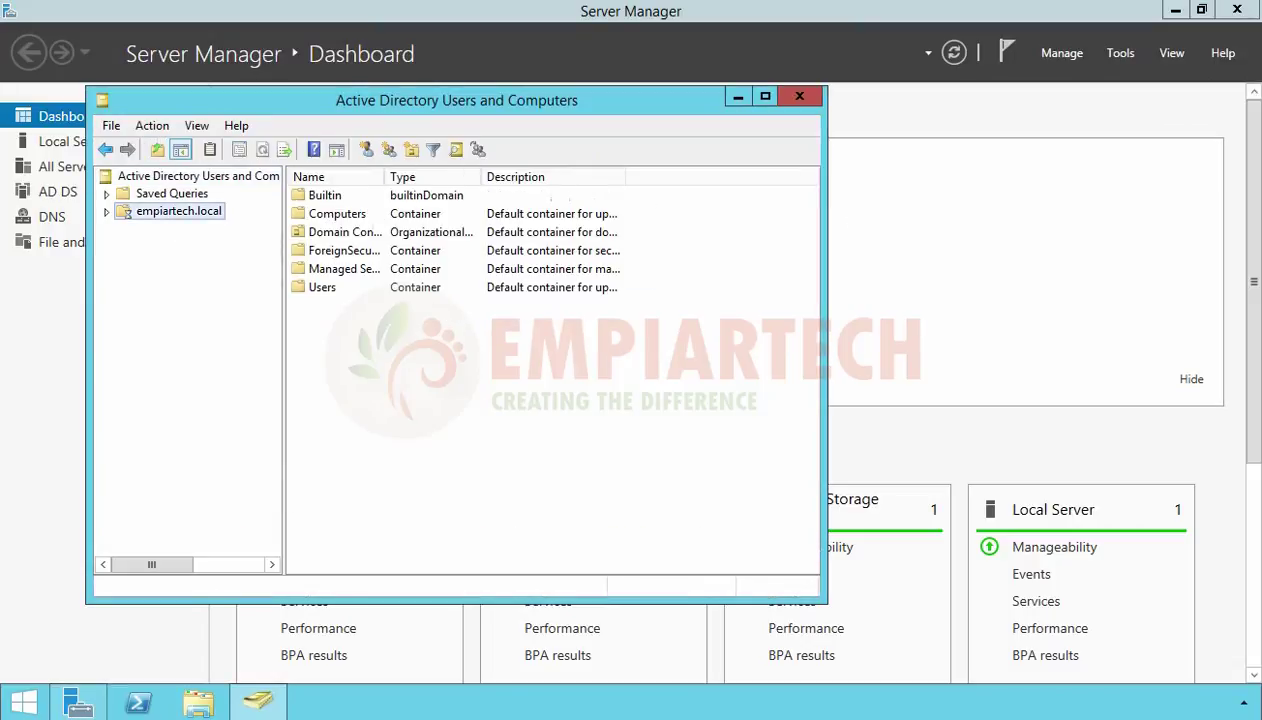
pyautogui.doubleClick(174, 213)
pyautogui.click(188, 263)
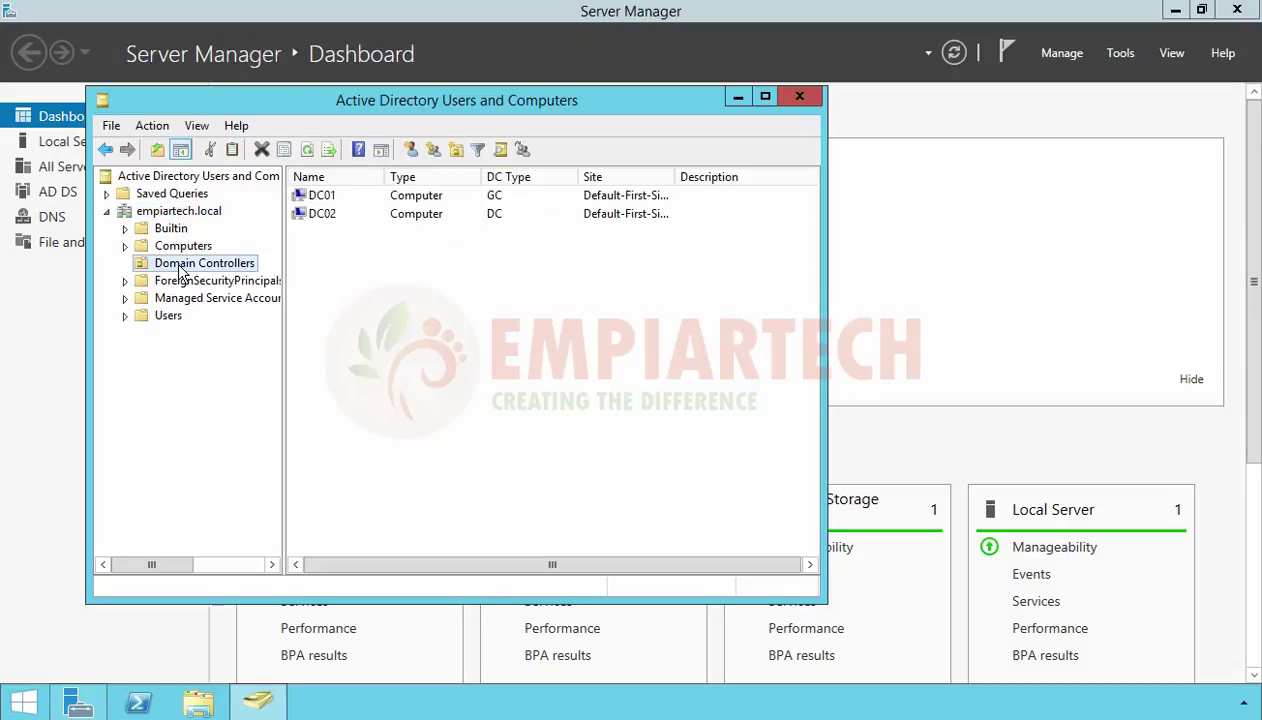
# Confirm DC02 is listed beside DC01, then close the console
pyautogui.doubleClick(678, 177)
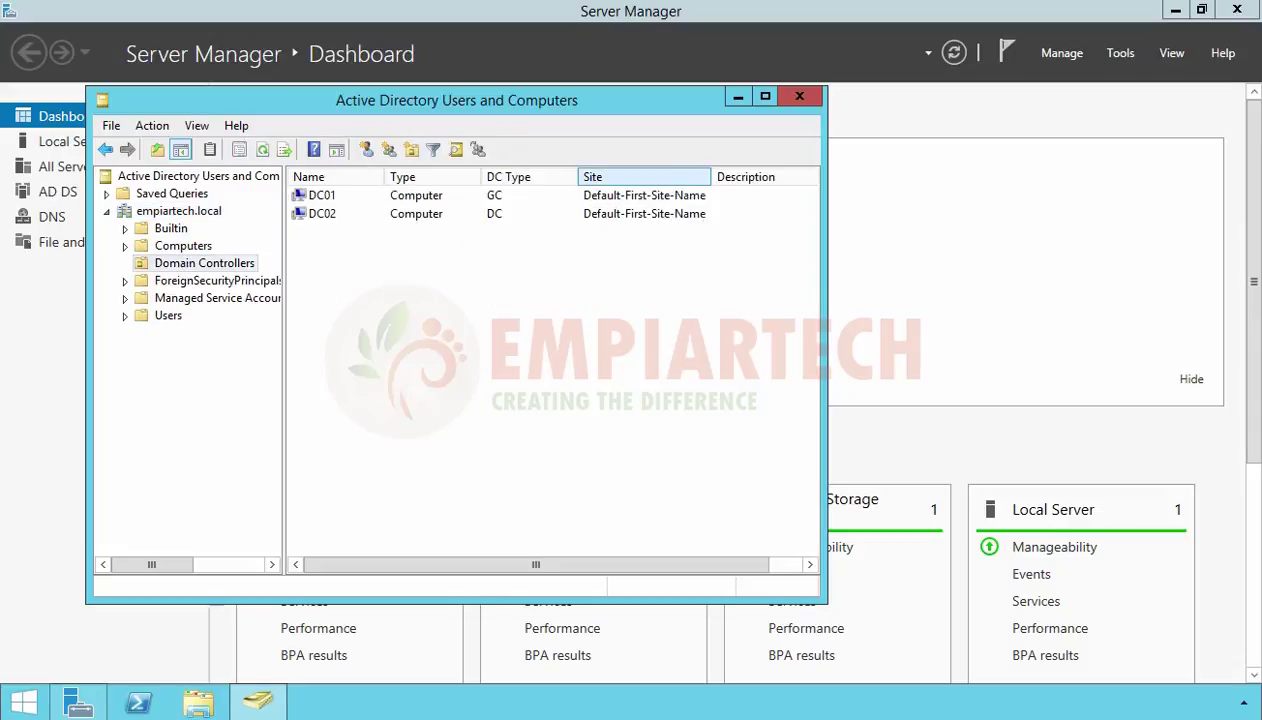
pyautogui.moveTo(426, 271); pyautogui.dragTo(329, 196)
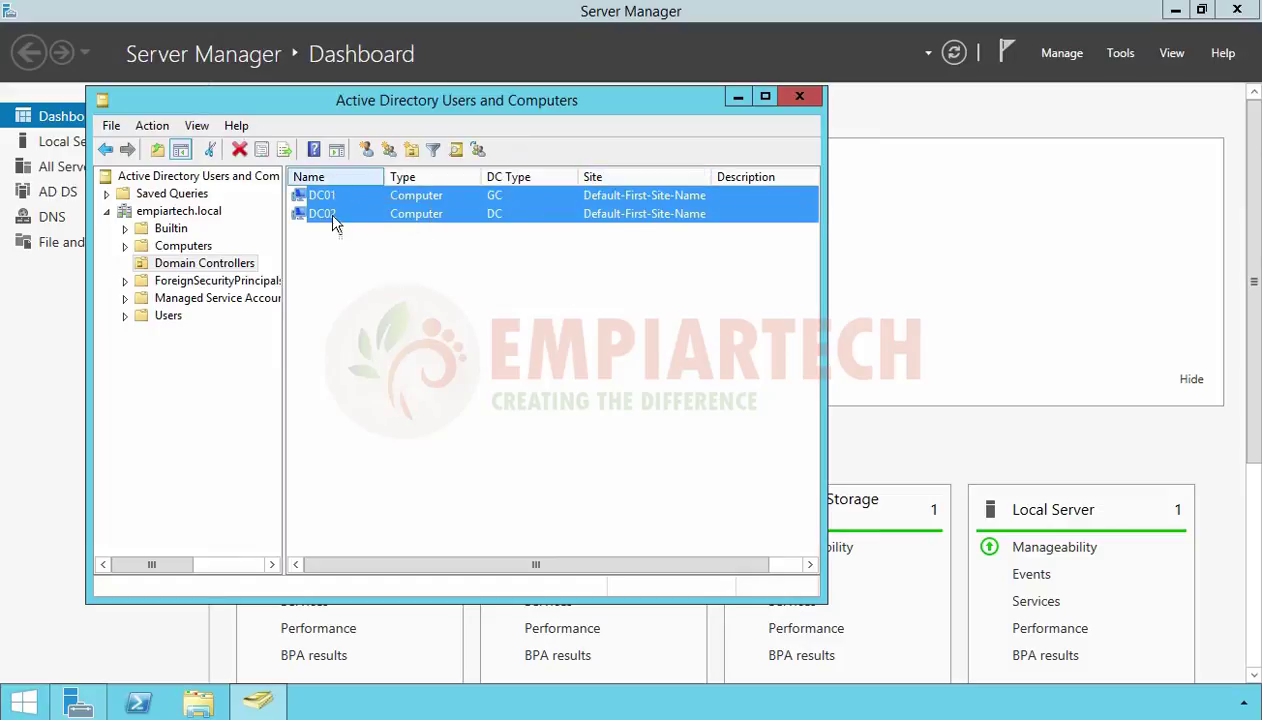
pyautogui.click(493, 313)
pyautogui.click(495, 195)
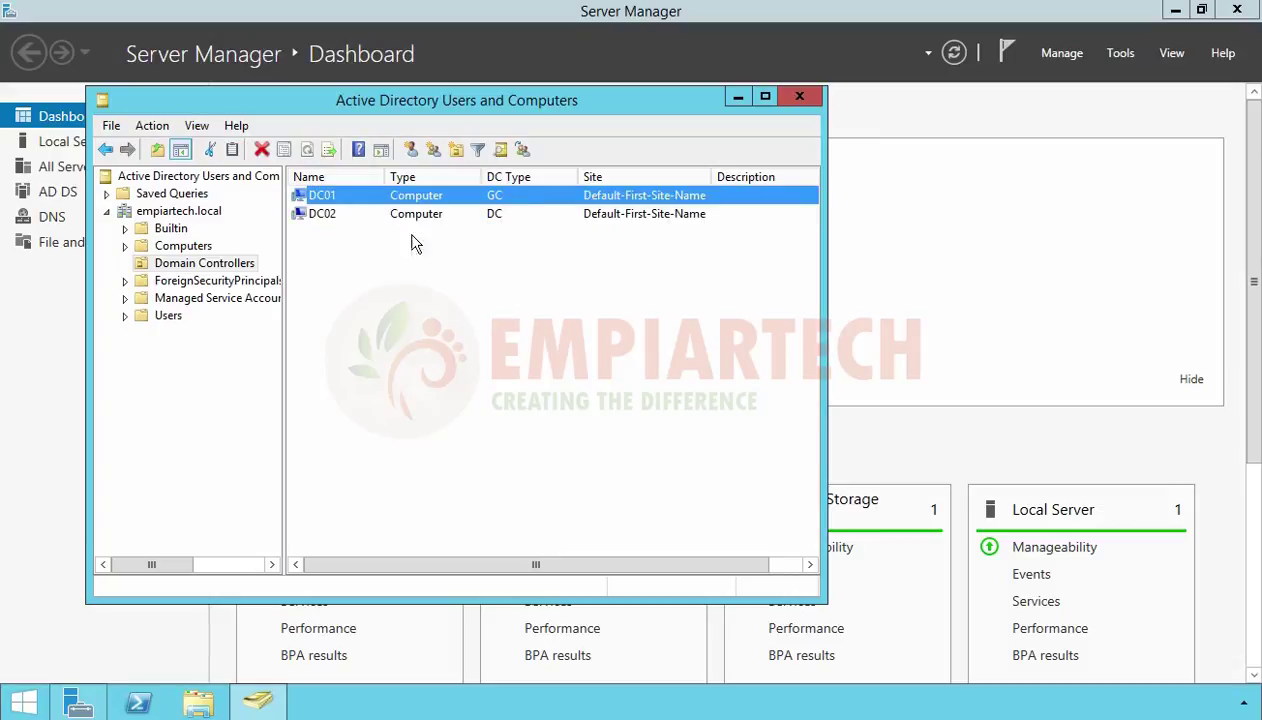
pyautogui.click(334, 215)
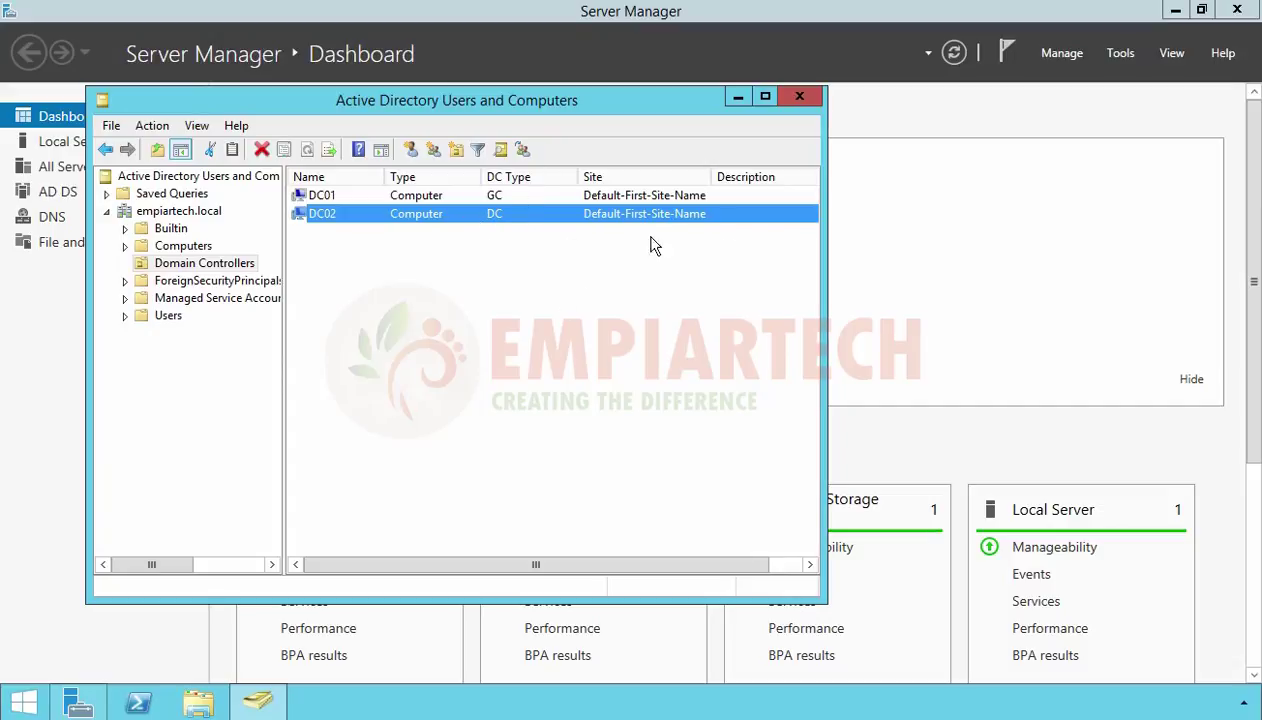
pyautogui.click(799, 97)
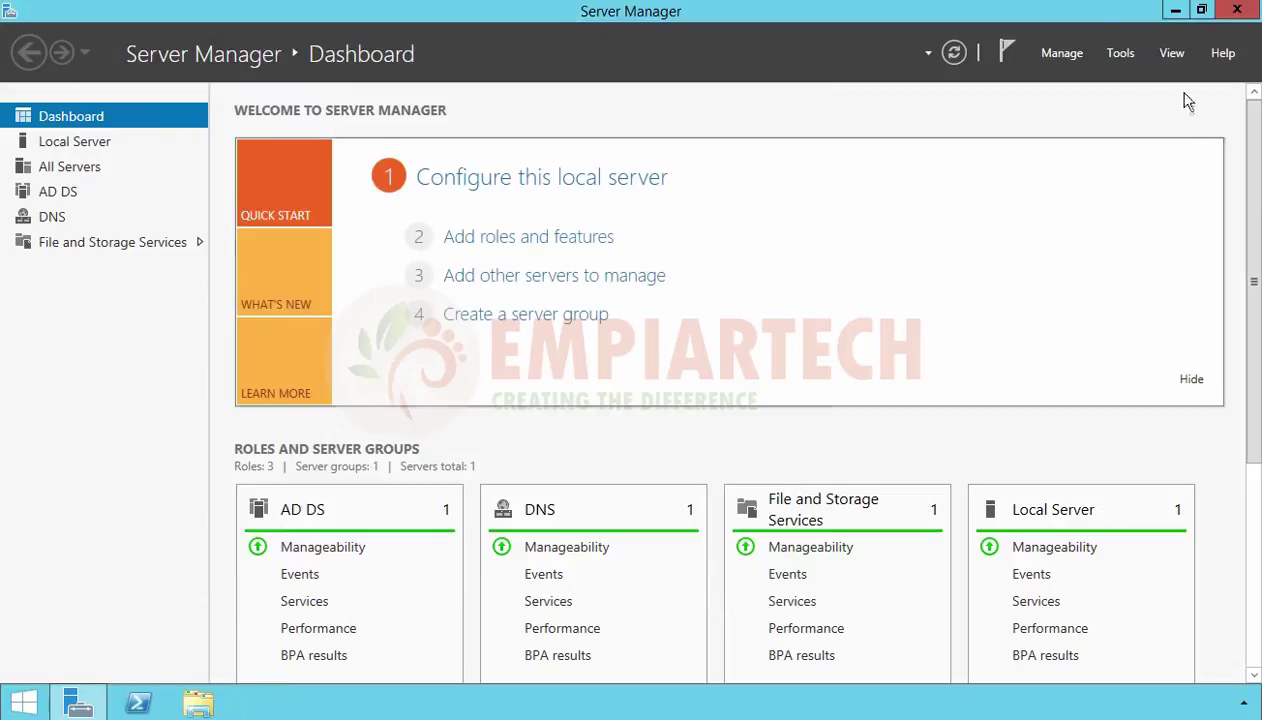
# Open DNS Manager and check the dc01 and dc02 name server records in empiartech.local
pyautogui.click(1115, 52)
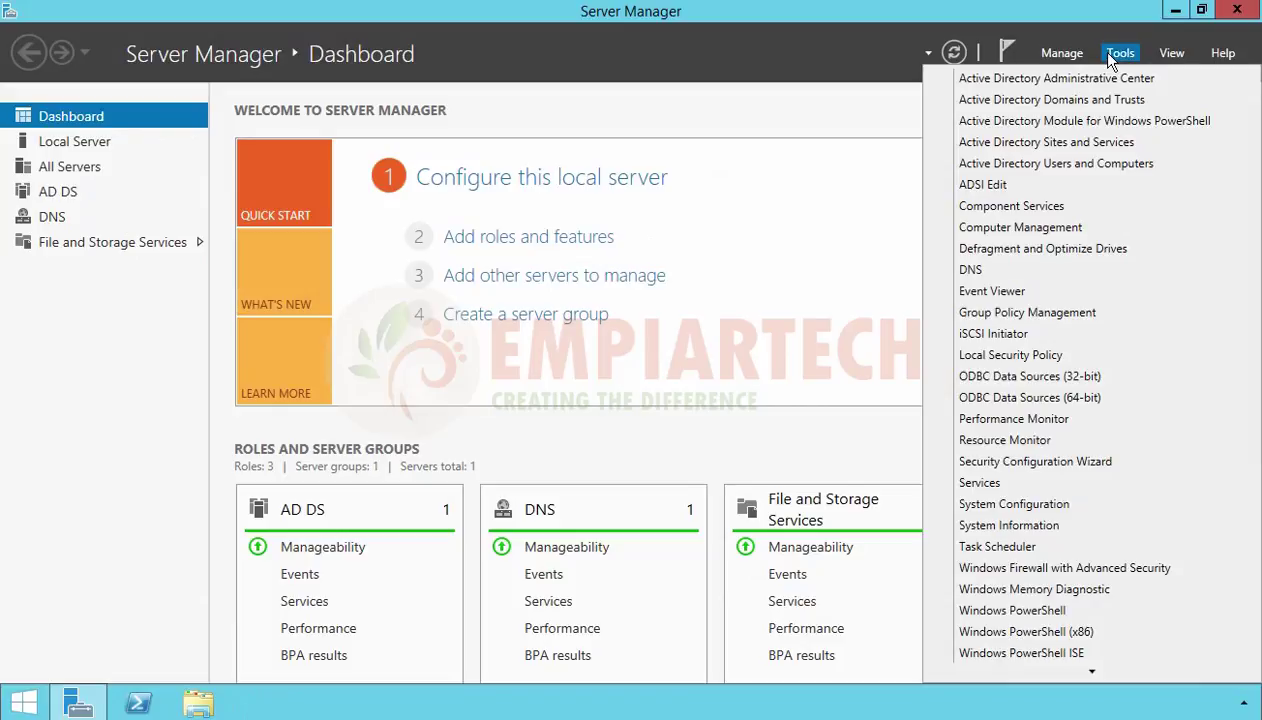
pyautogui.click(971, 272)
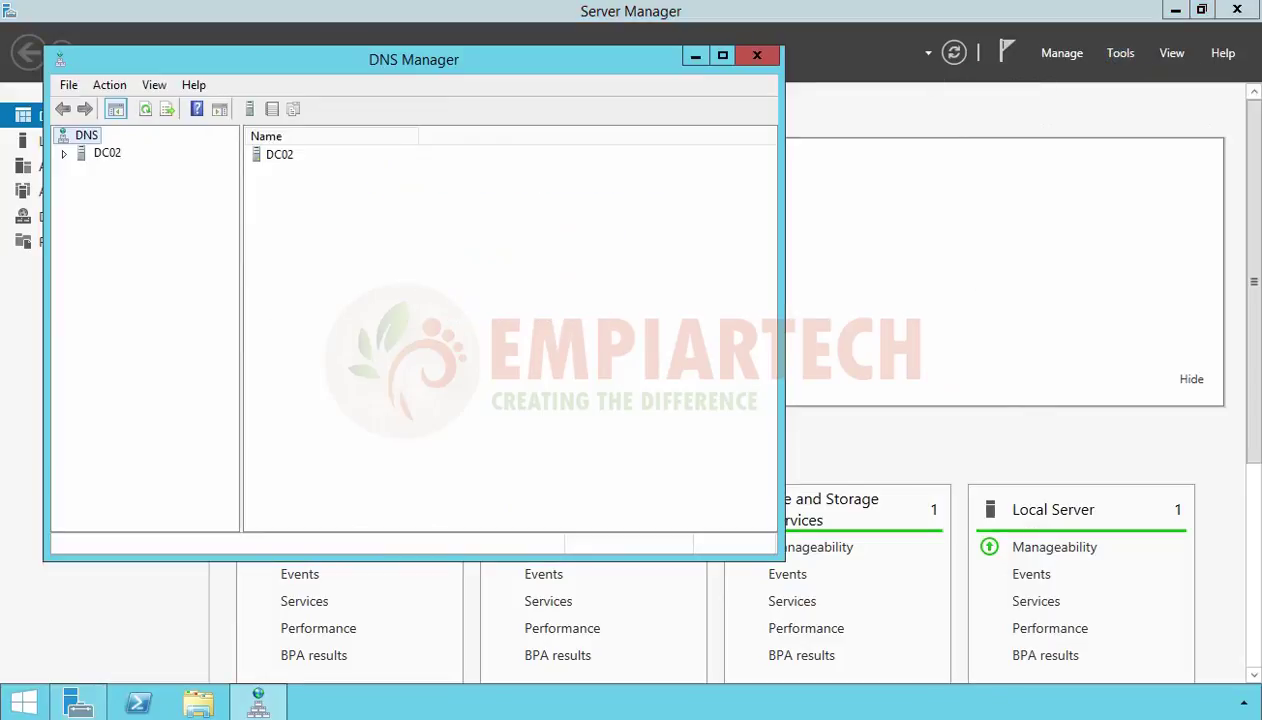
pyautogui.doubleClick(104, 155)
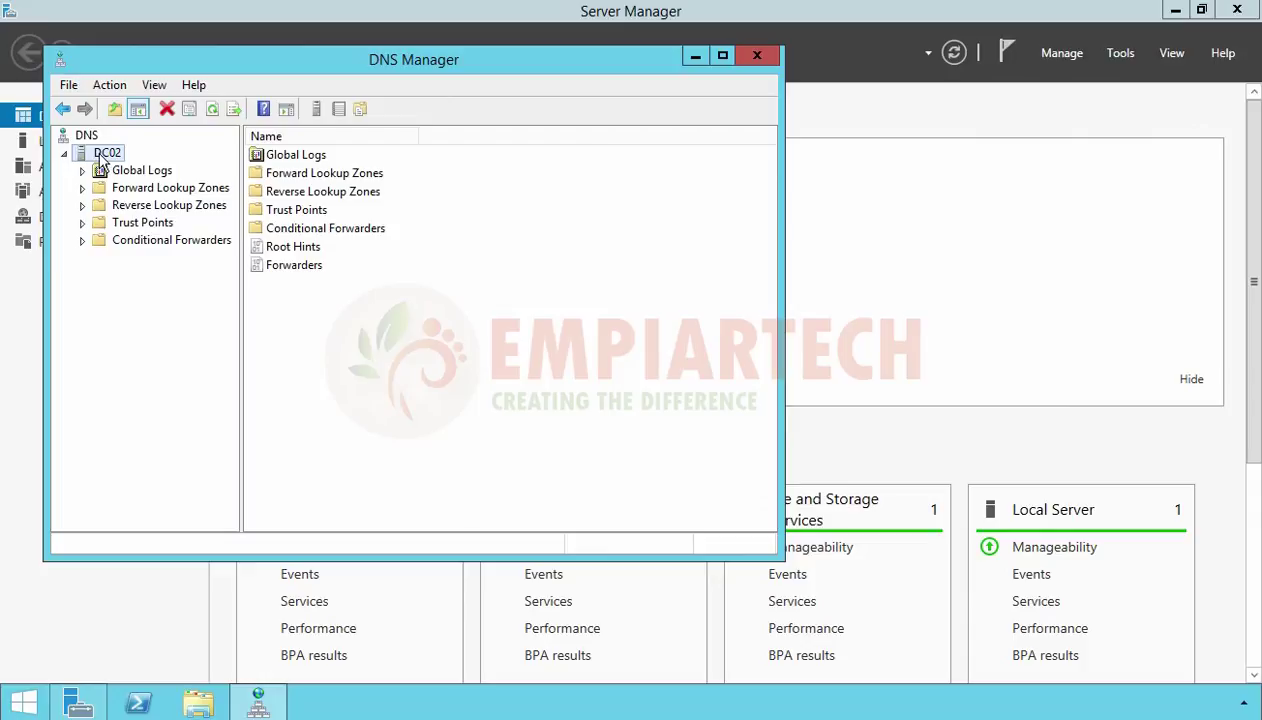
pyautogui.doubleClick(155, 190)
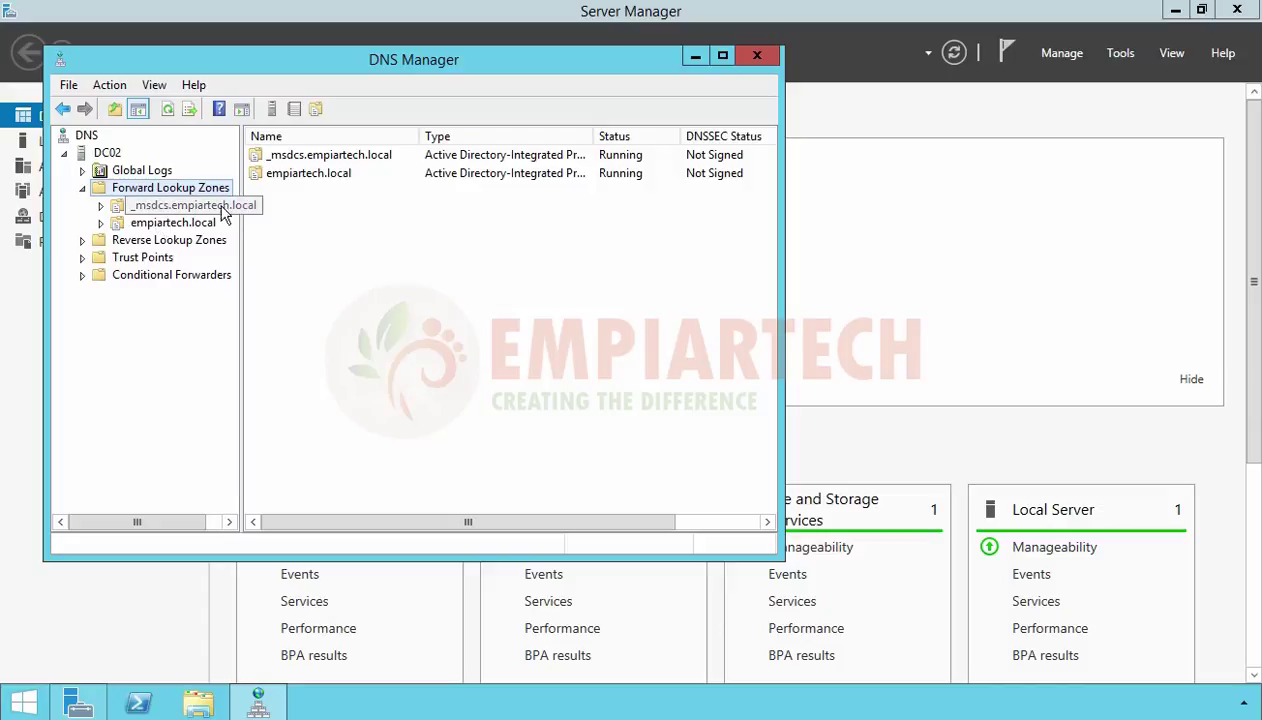
pyautogui.click(166, 225)
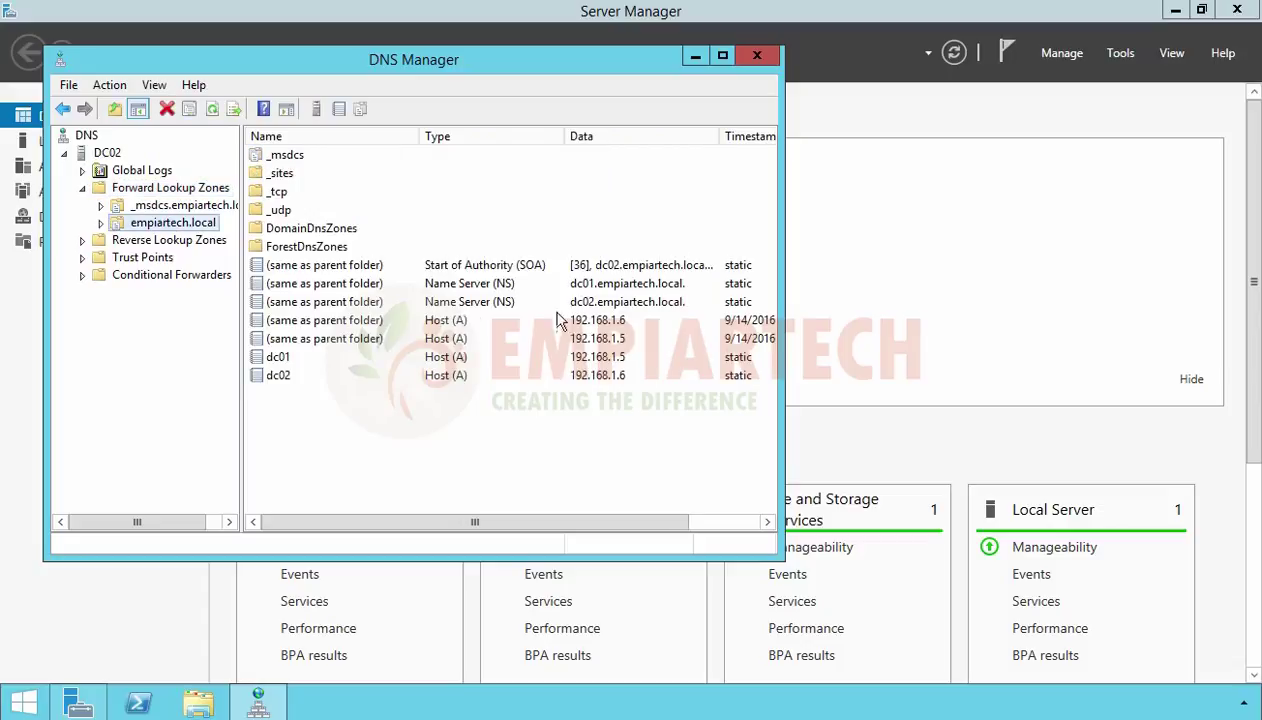
pyautogui.click(332, 283)
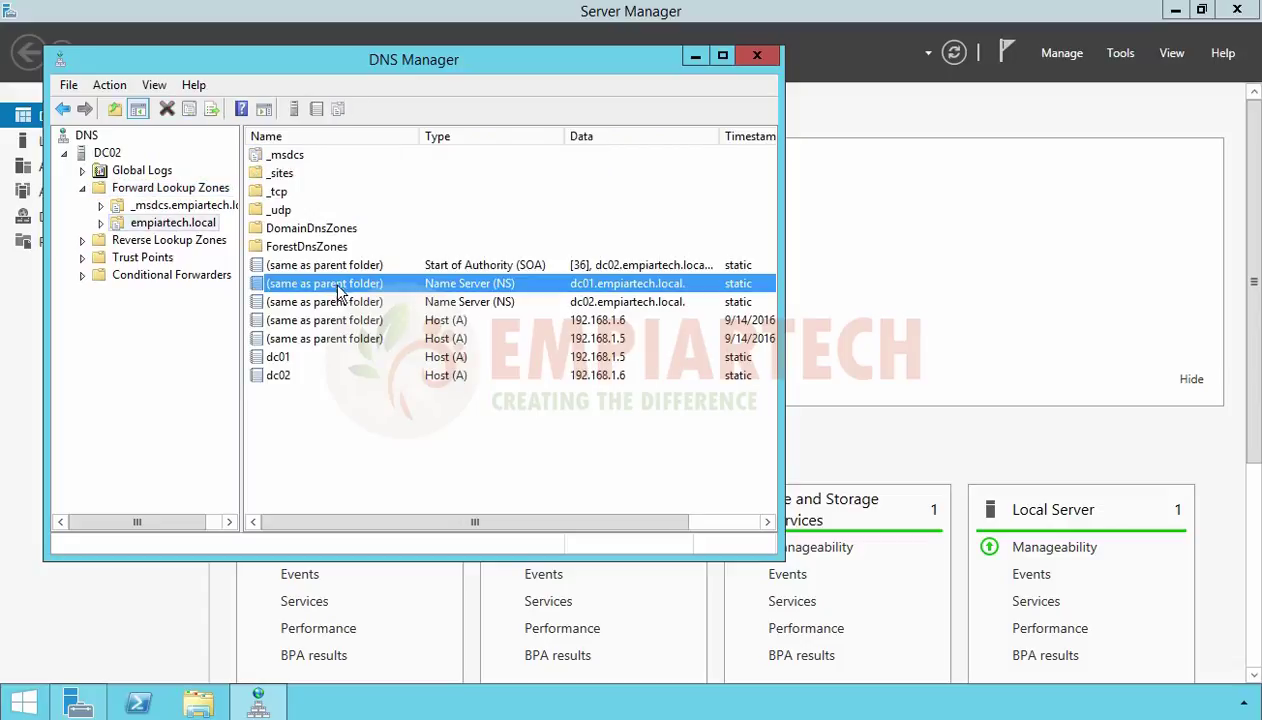
pyautogui.click(336, 299)
pyautogui.click(340, 284)
# Review the PTR records in the 1.168.192.in-addr.arpa reverse zone, then minimize DNS Manager
pyautogui.doubleClick(168, 241)
pyautogui.click(160, 258)
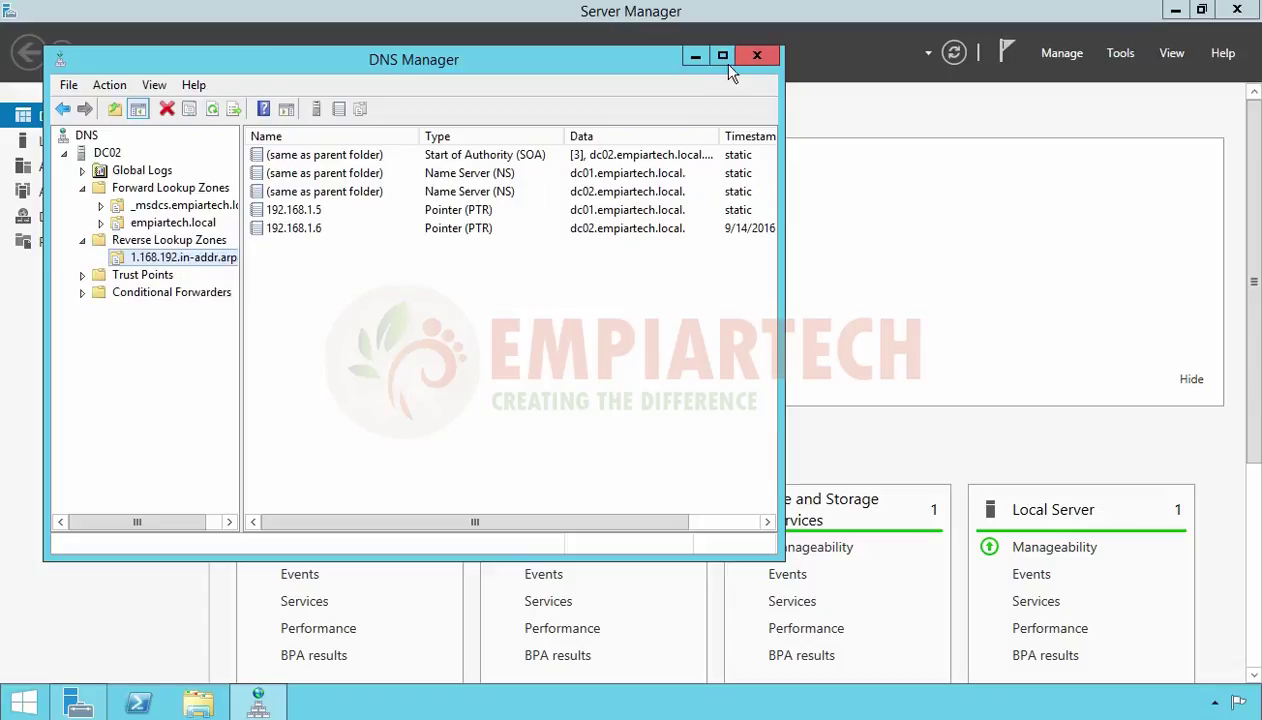
pyautogui.click(695, 56)
pyautogui.click(1118, 56)
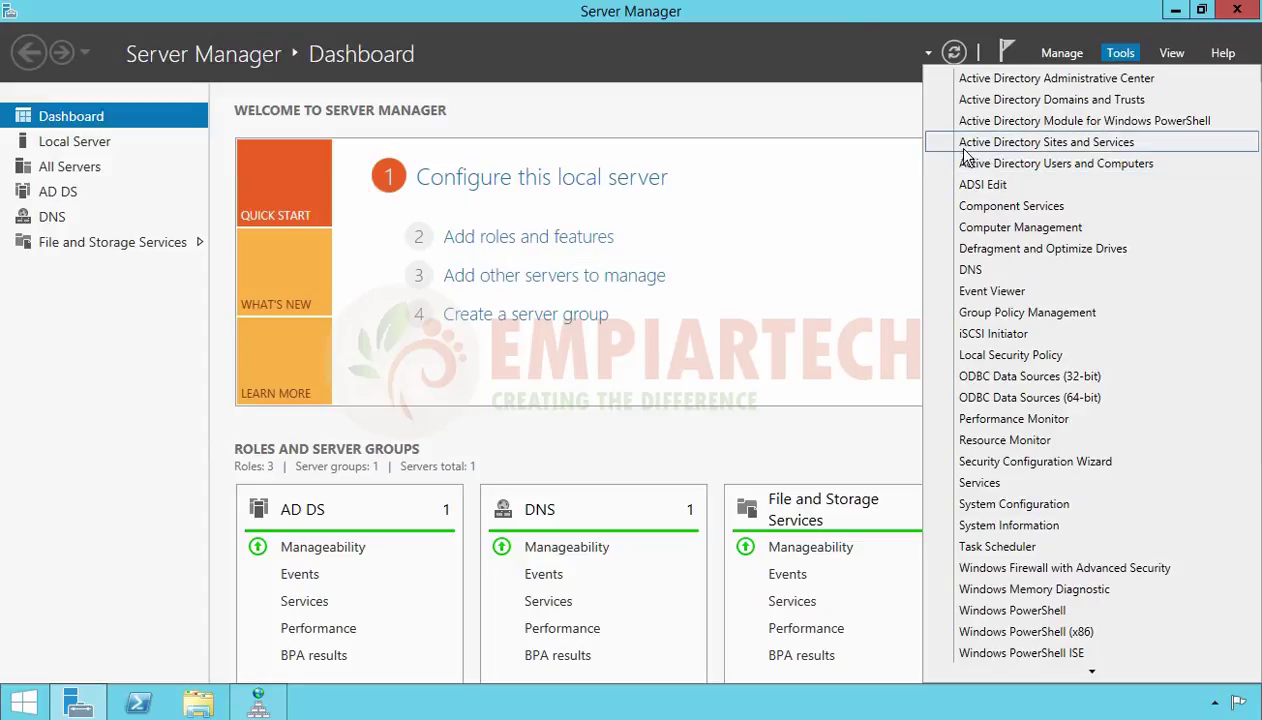
# Open AD Sites and Services at Default-First-Site-Name > Servers > DC02 > NTDS Settings
pyautogui.click(1088, 145)
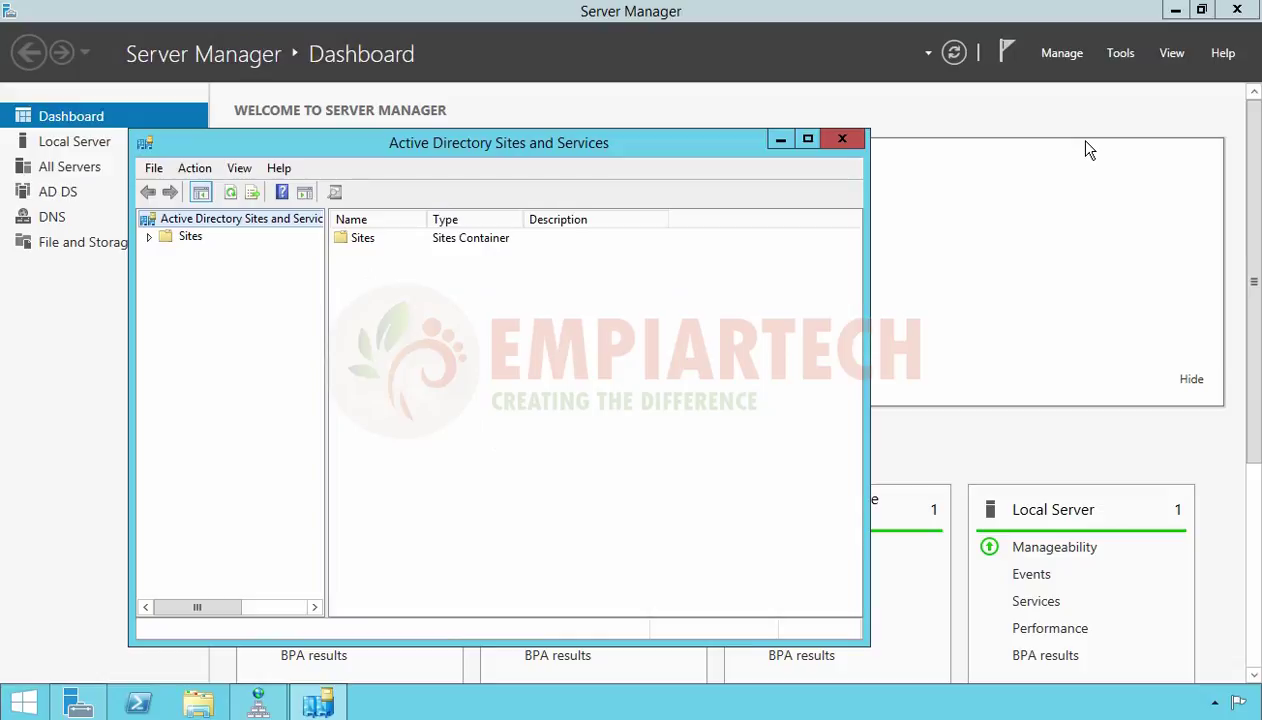
pyautogui.click(192, 237)
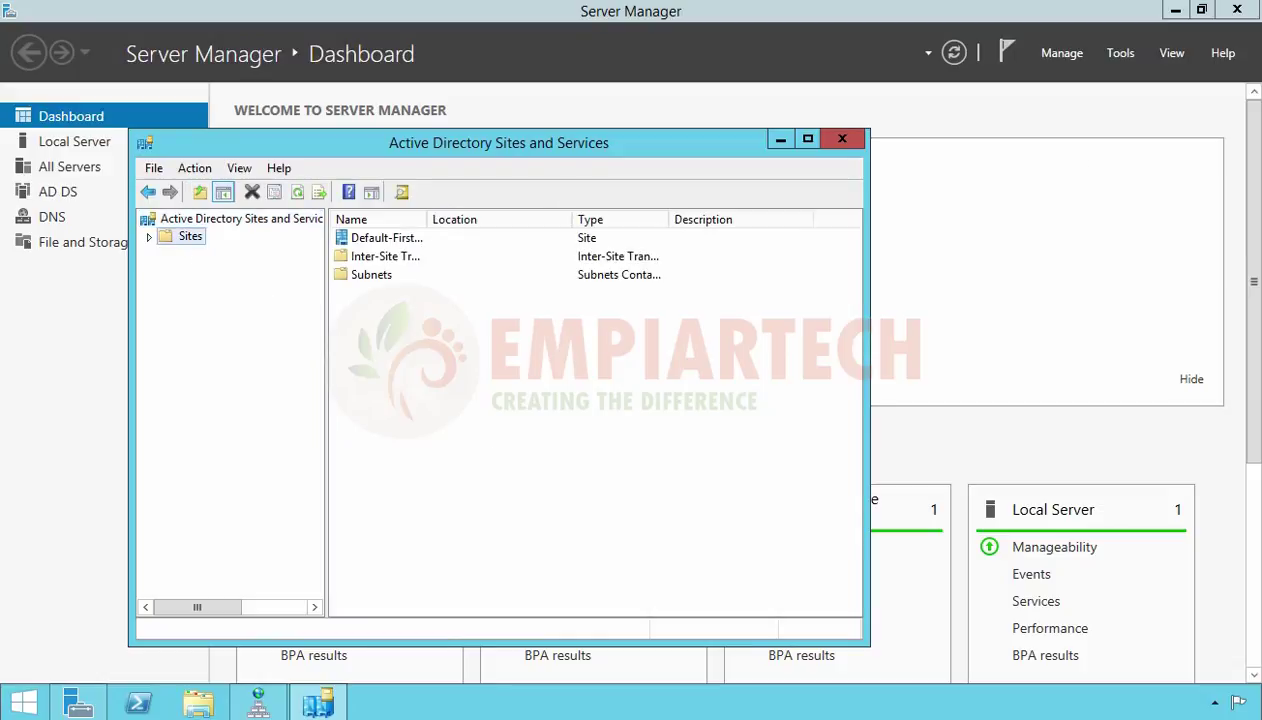
pyautogui.doubleClick(192, 237)
pyautogui.click(214, 288)
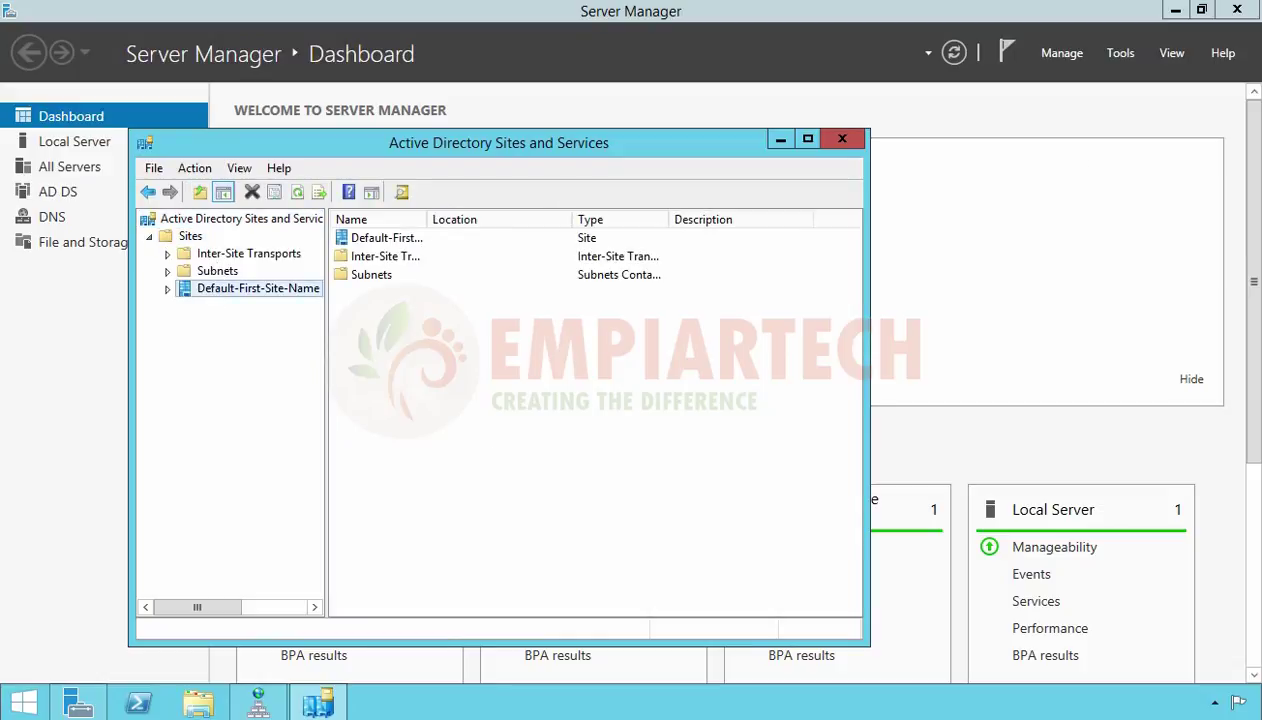
pyautogui.doubleClick(232, 293)
pyautogui.click(232, 306)
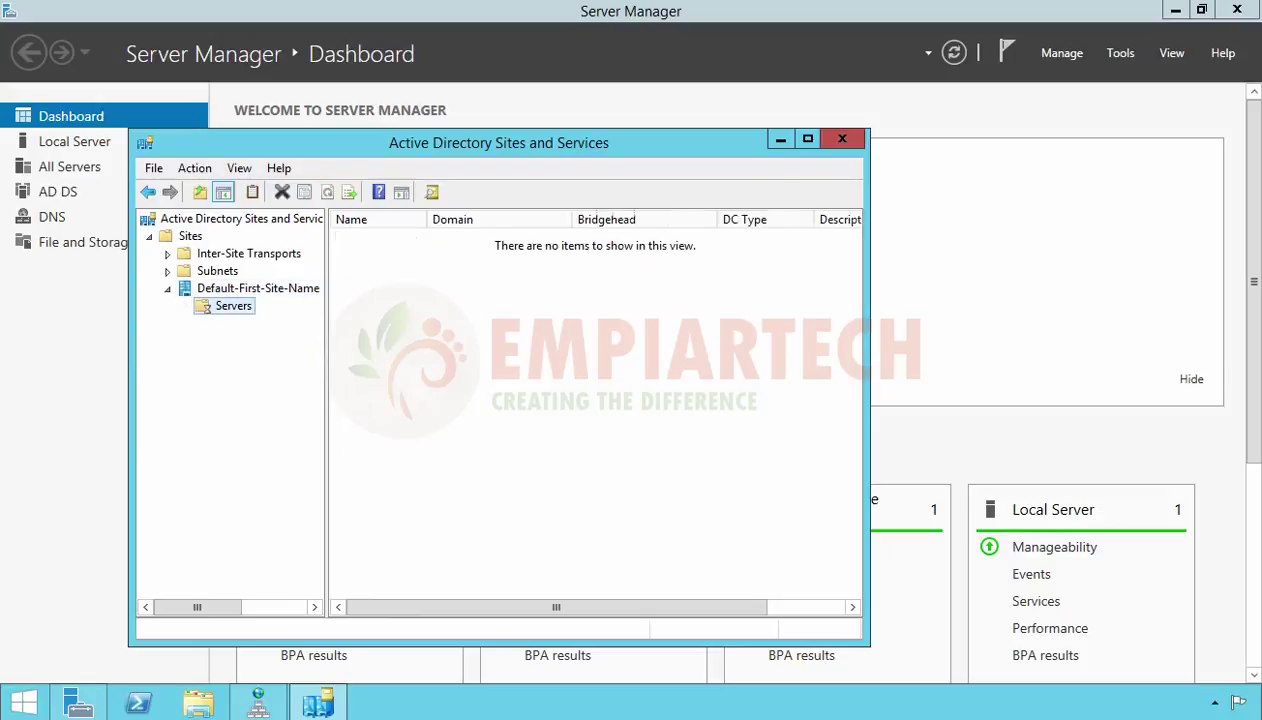
pyautogui.doubleClick(229, 309)
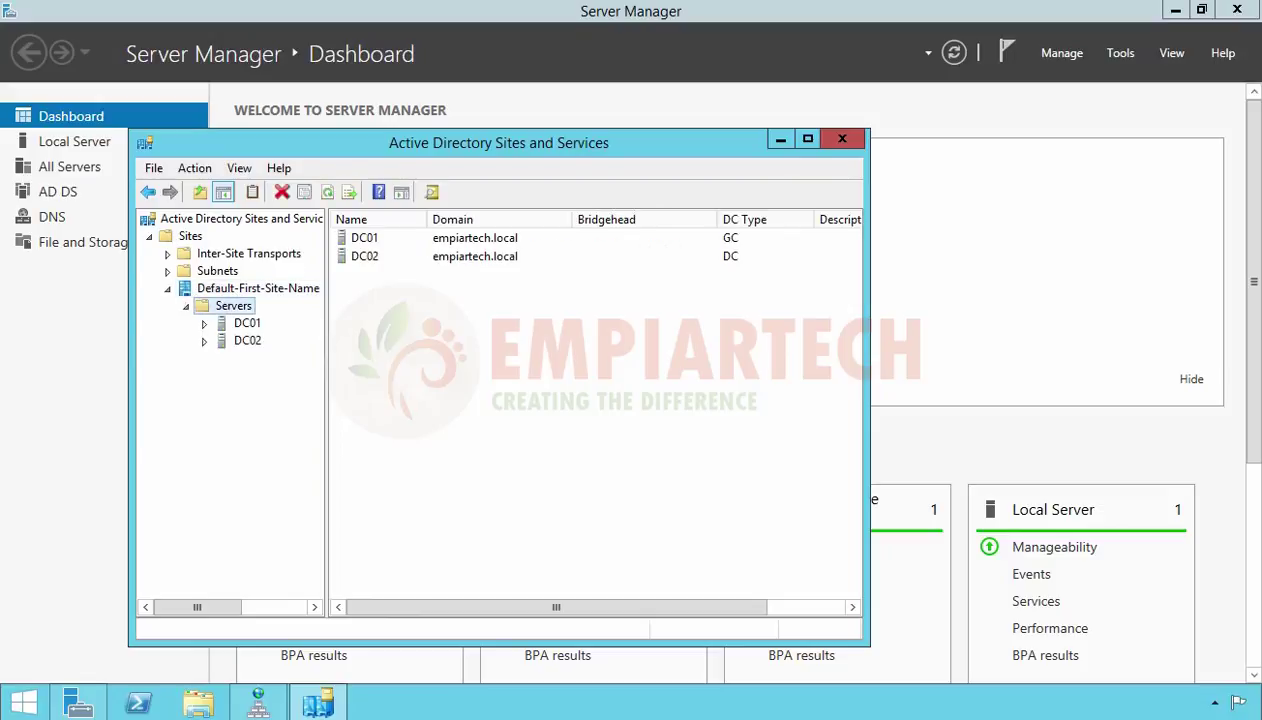
pyautogui.click(248, 341)
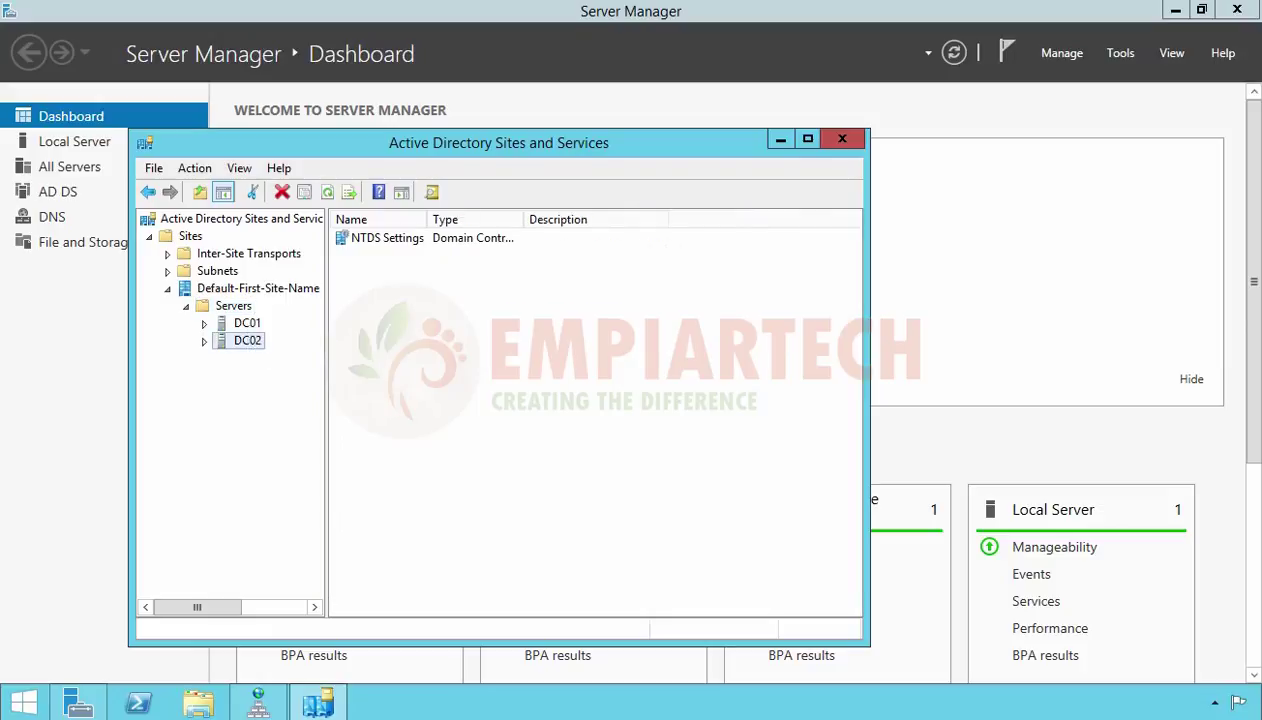
pyautogui.click(204, 341)
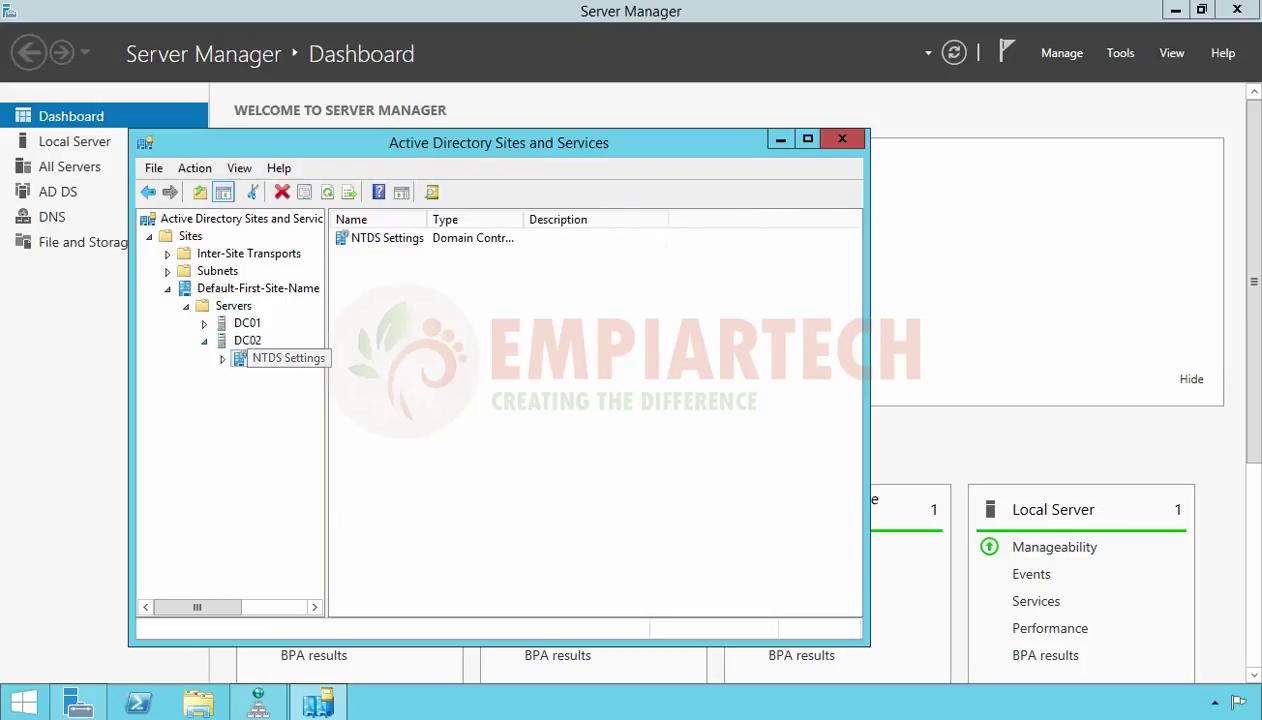
pyautogui.click(286, 360)
# Run Check Replication Topology on DC02's NTDS Settings
pyautogui.rightClick(288, 366)
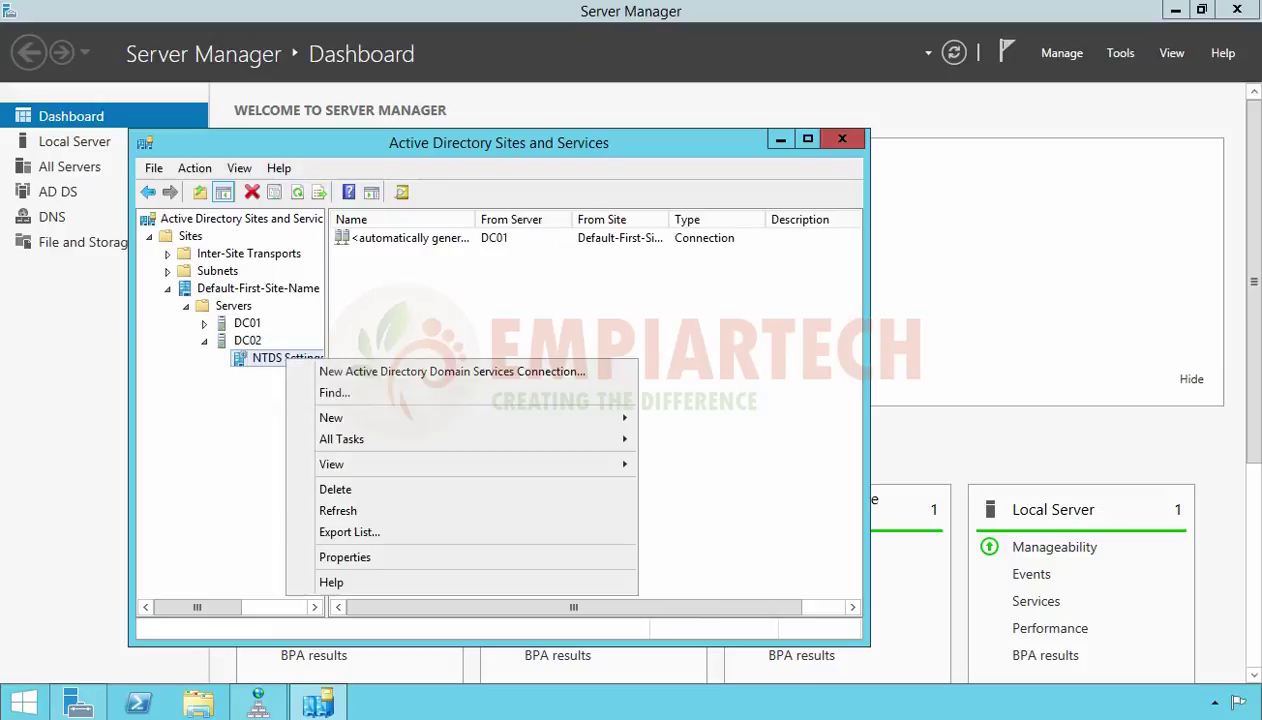
pyautogui.moveTo(346, 443)
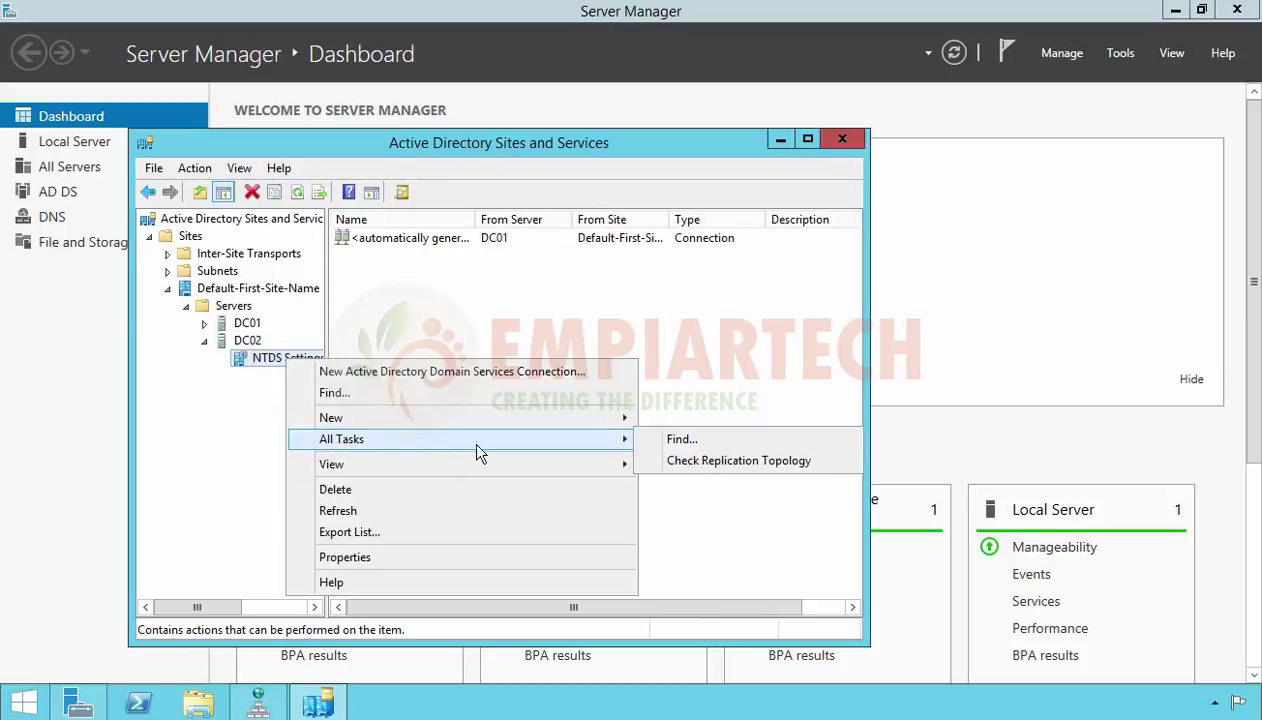
pyautogui.click(690, 462)
pyautogui.click(817, 437)
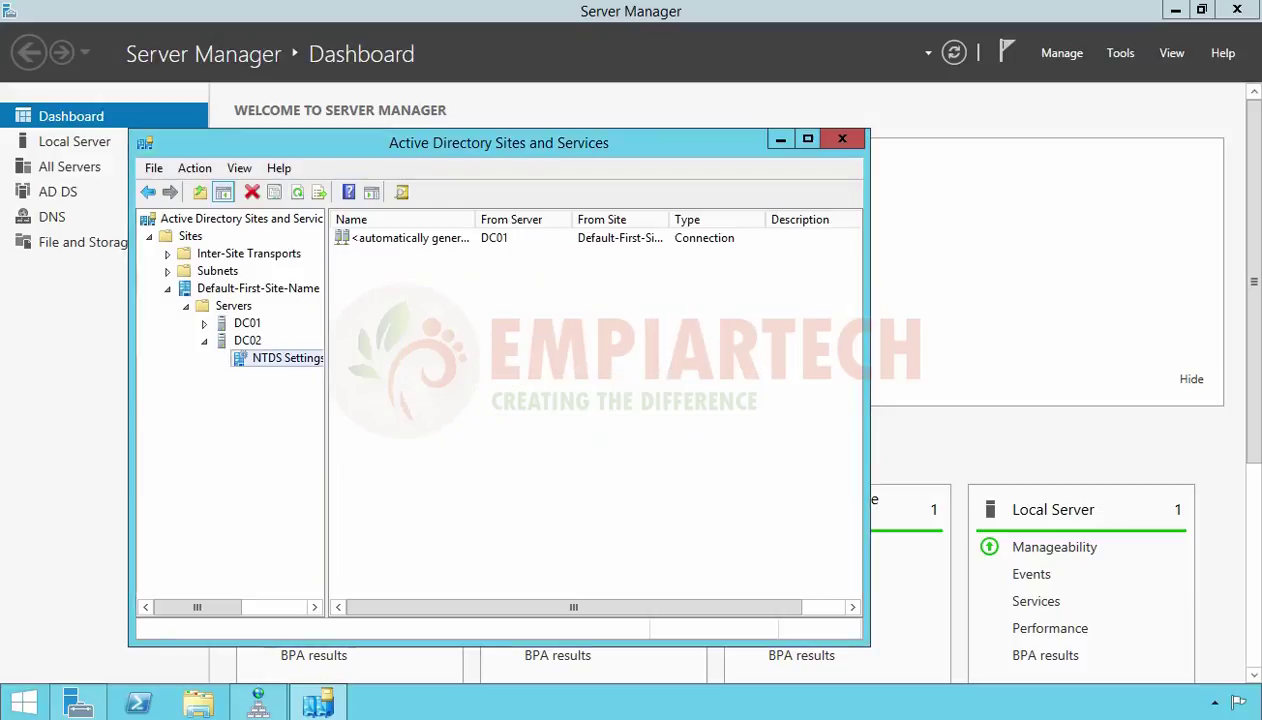
pyautogui.click(297, 192)
# Replicate the automatically generated connection from DC01 now and acknowledge the success message
pyautogui.click(381, 242)
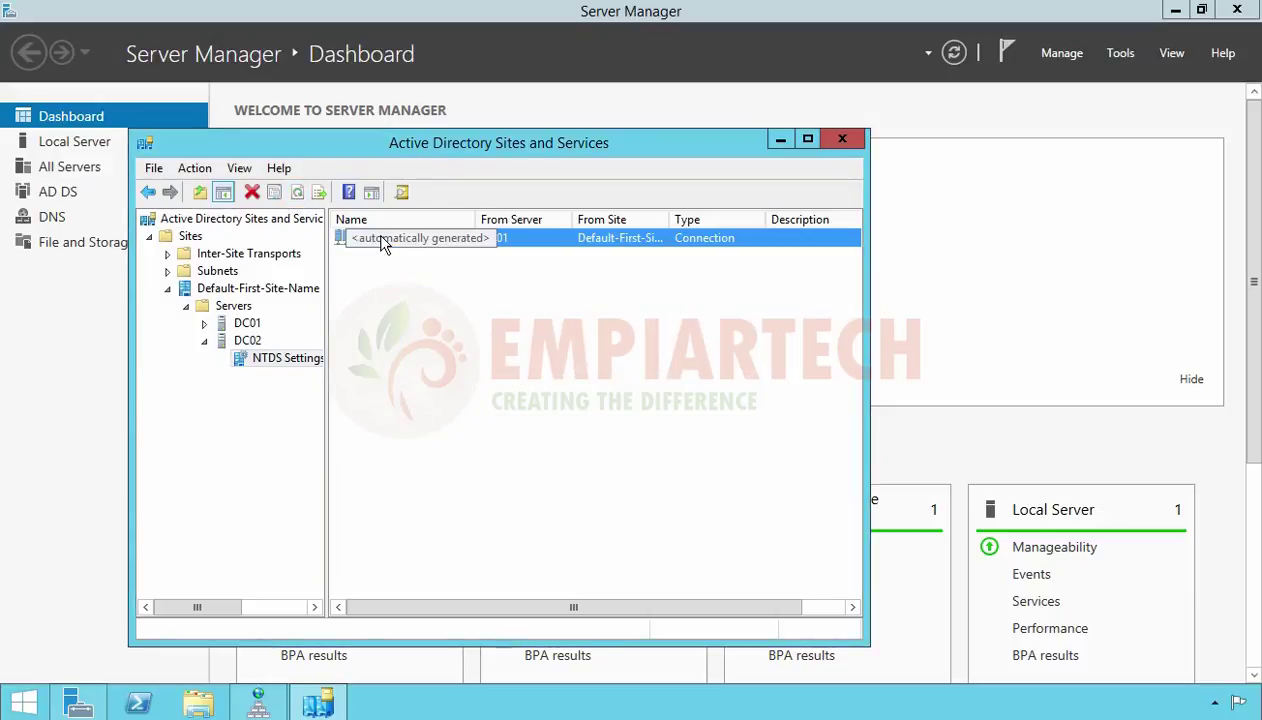
pyautogui.rightClick(381, 242)
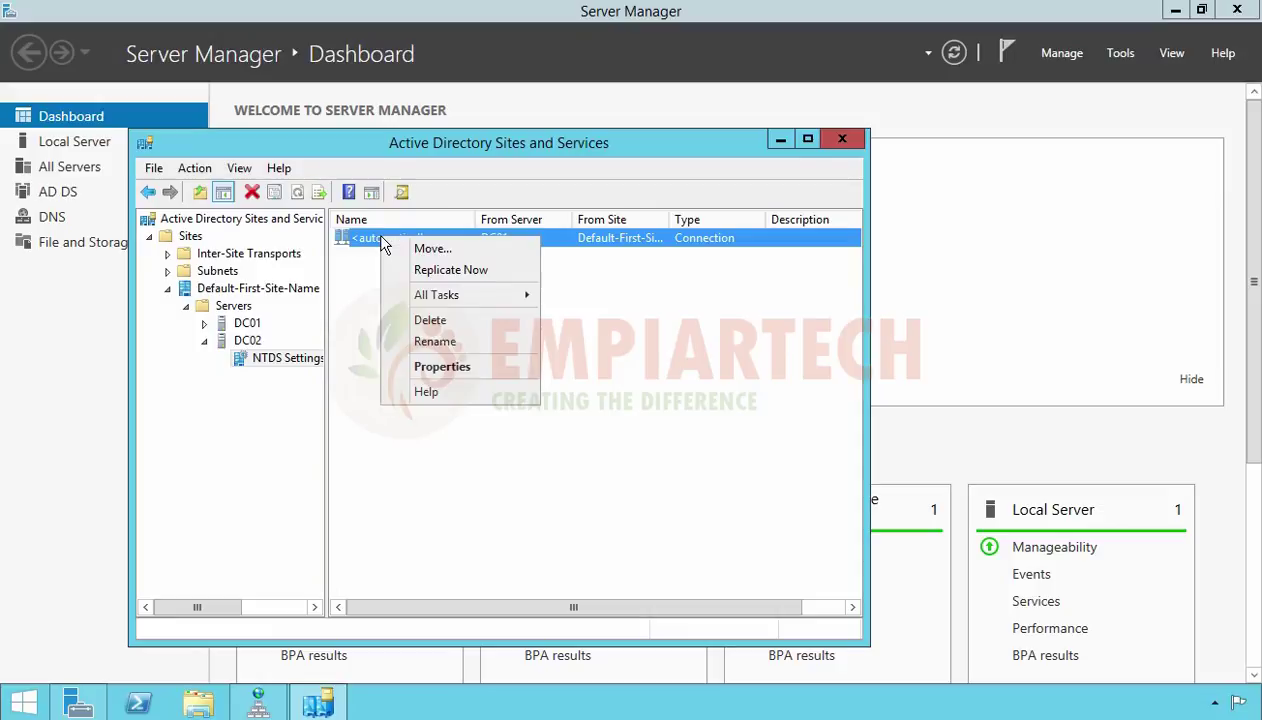
pyautogui.click(445, 270)
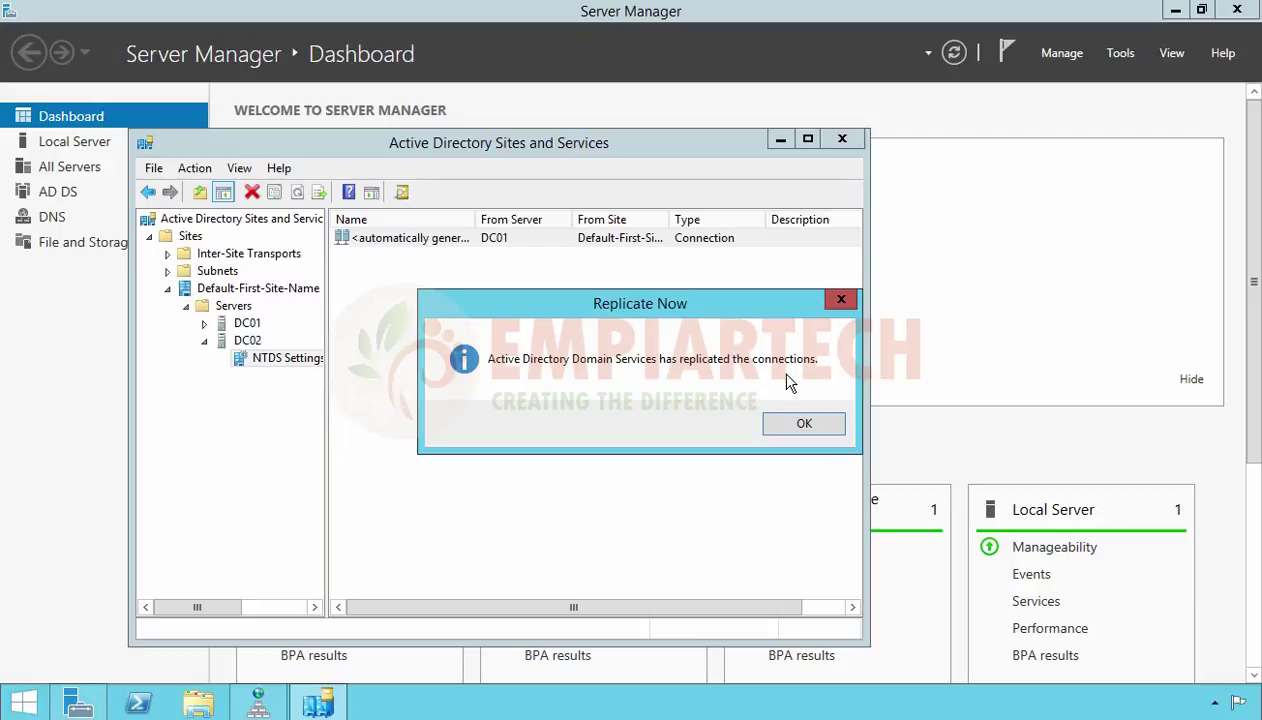
pyautogui.click(804, 426)
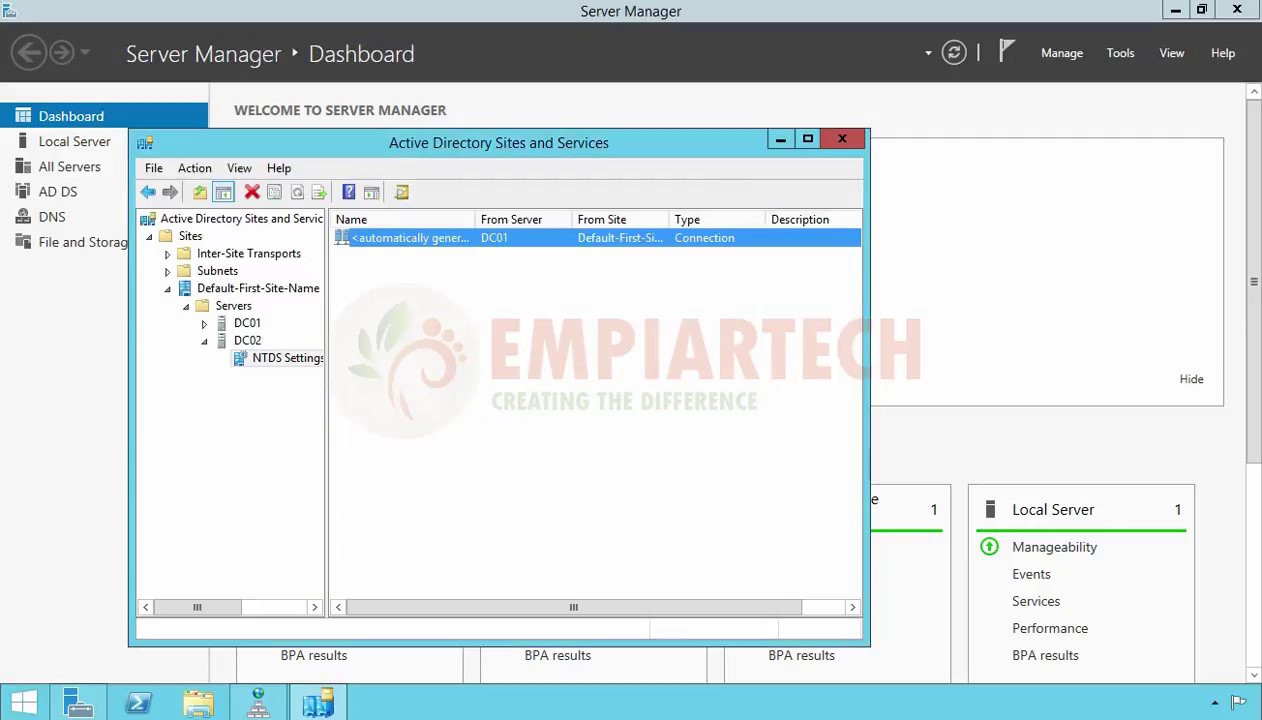
pyautogui.click(985, 453)
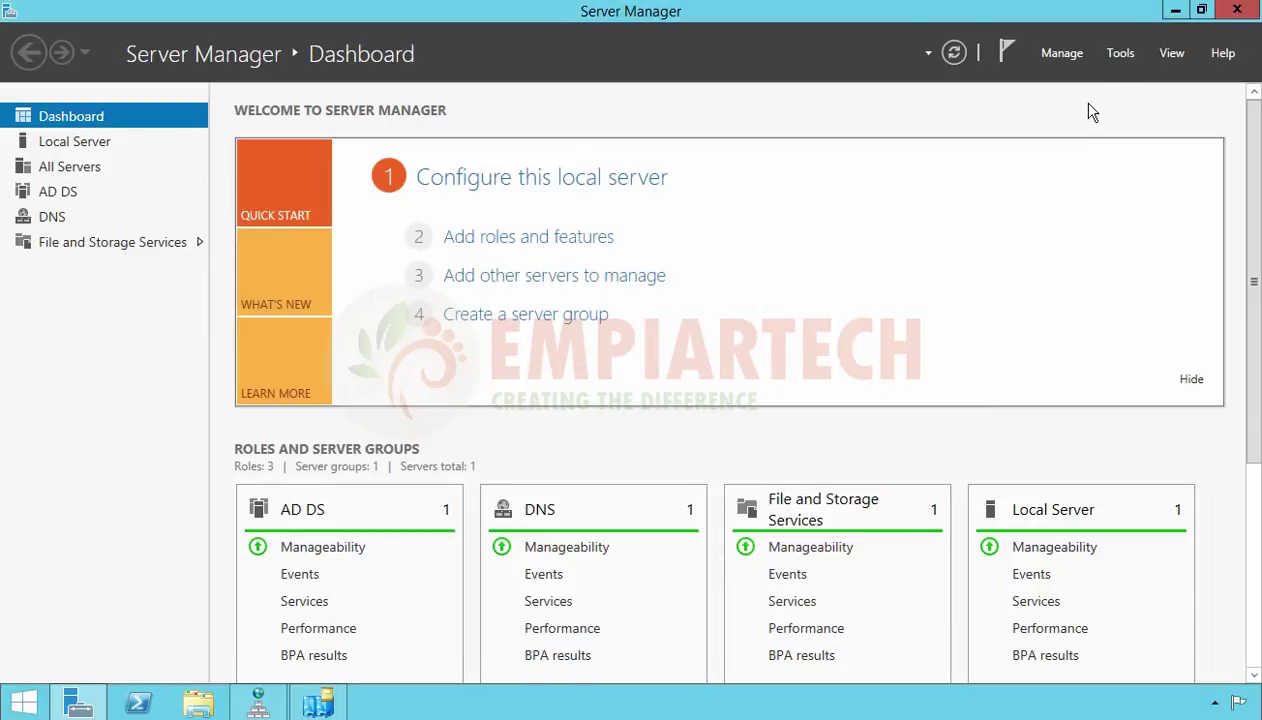
# Start a new user in empiartech.local's Users container with name User1 and logon user1
pyautogui.click(1118, 55)
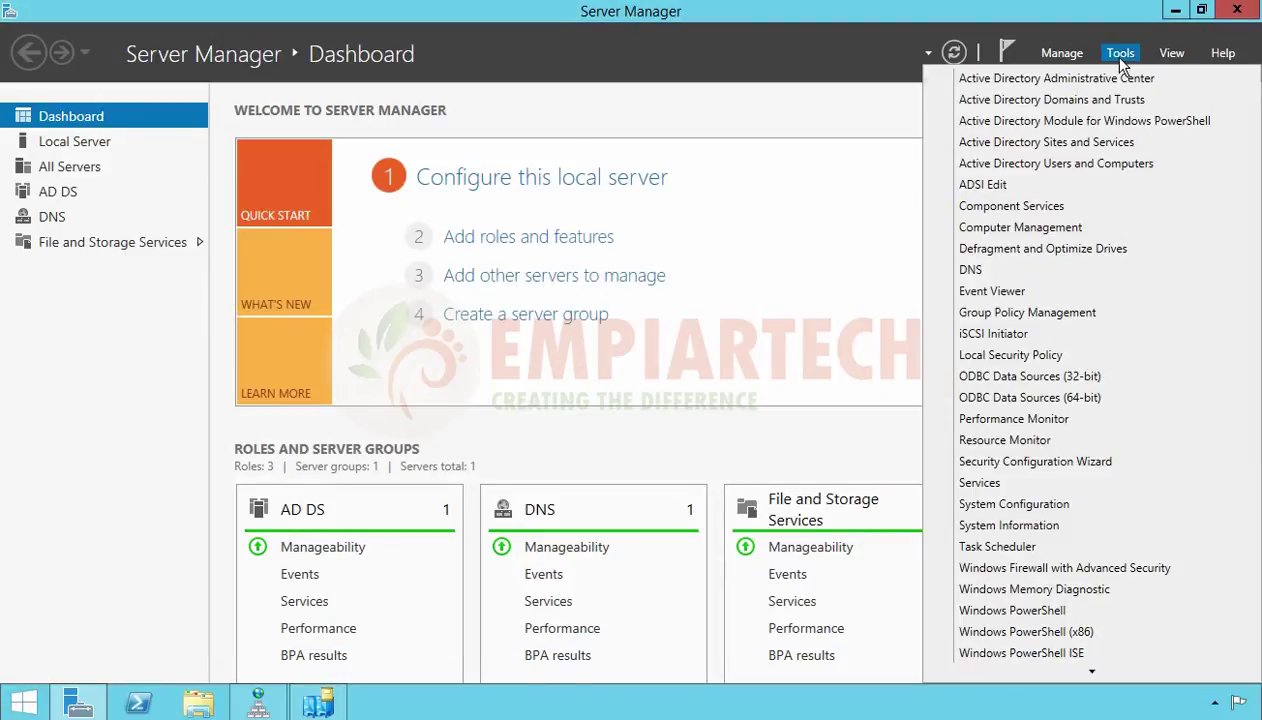
pyautogui.click(1088, 171)
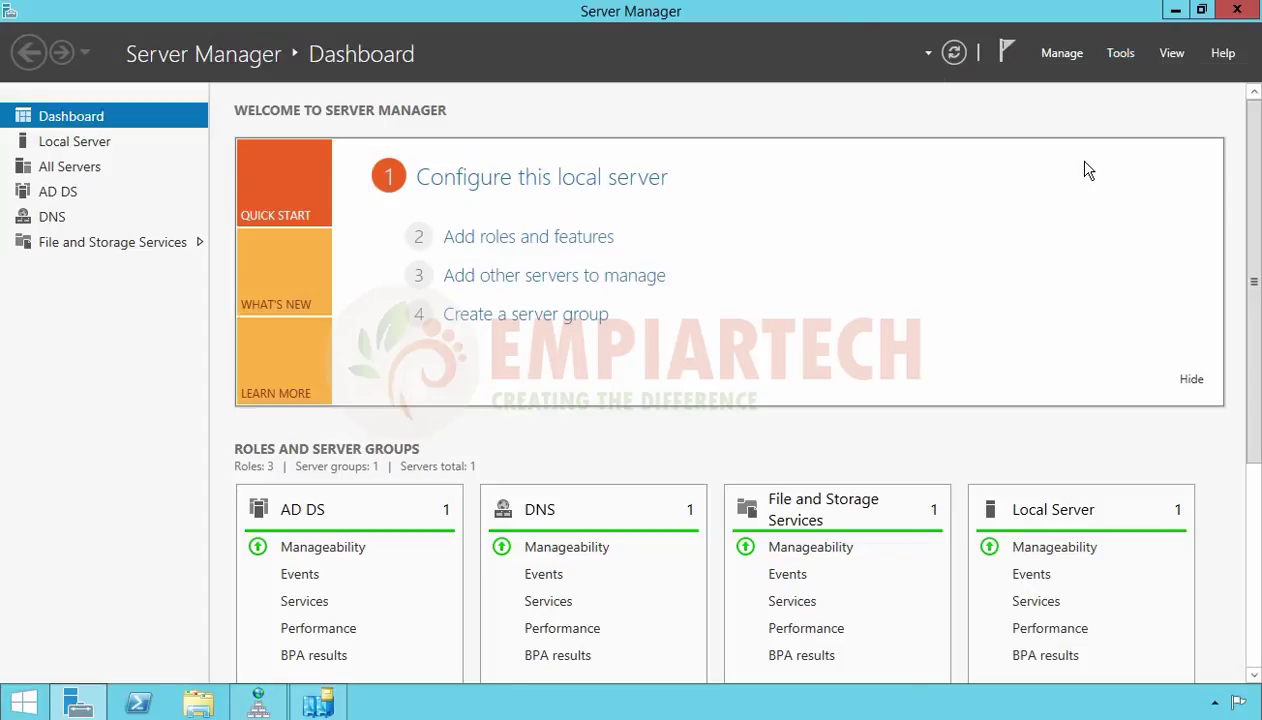
pyautogui.click(172, 316)
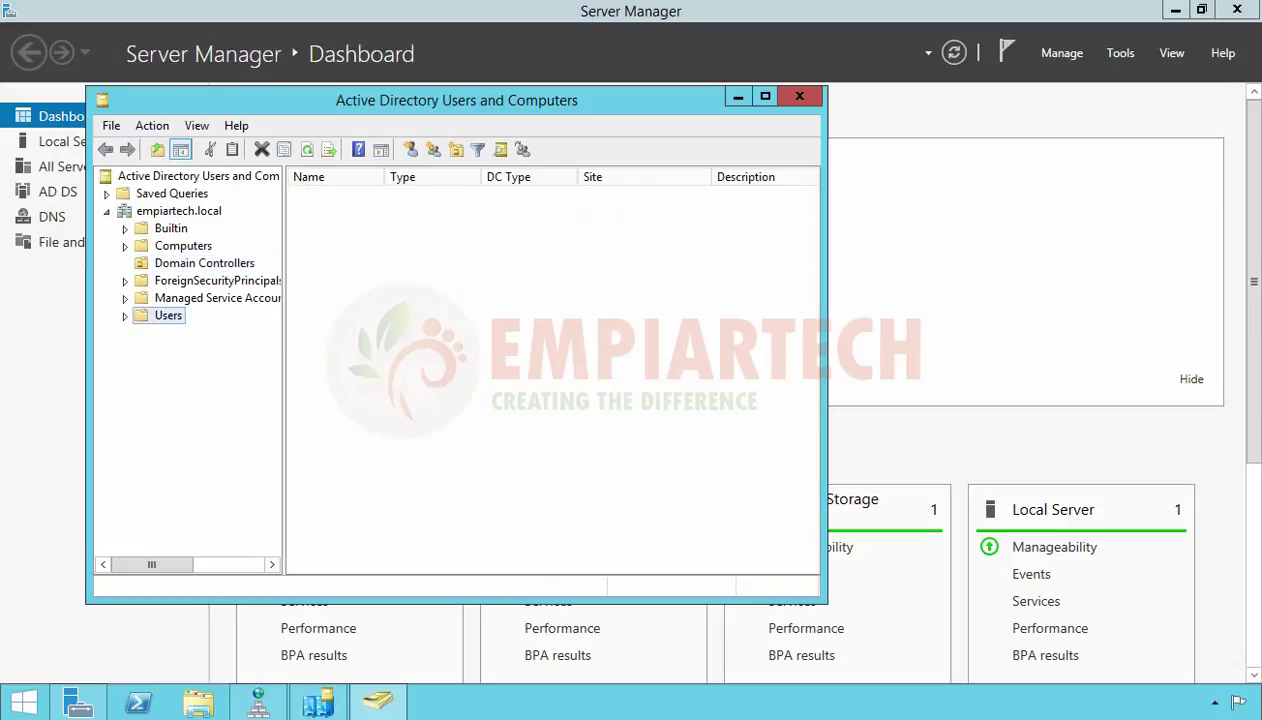
pyautogui.click(411, 149)
pyautogui.write('User1')
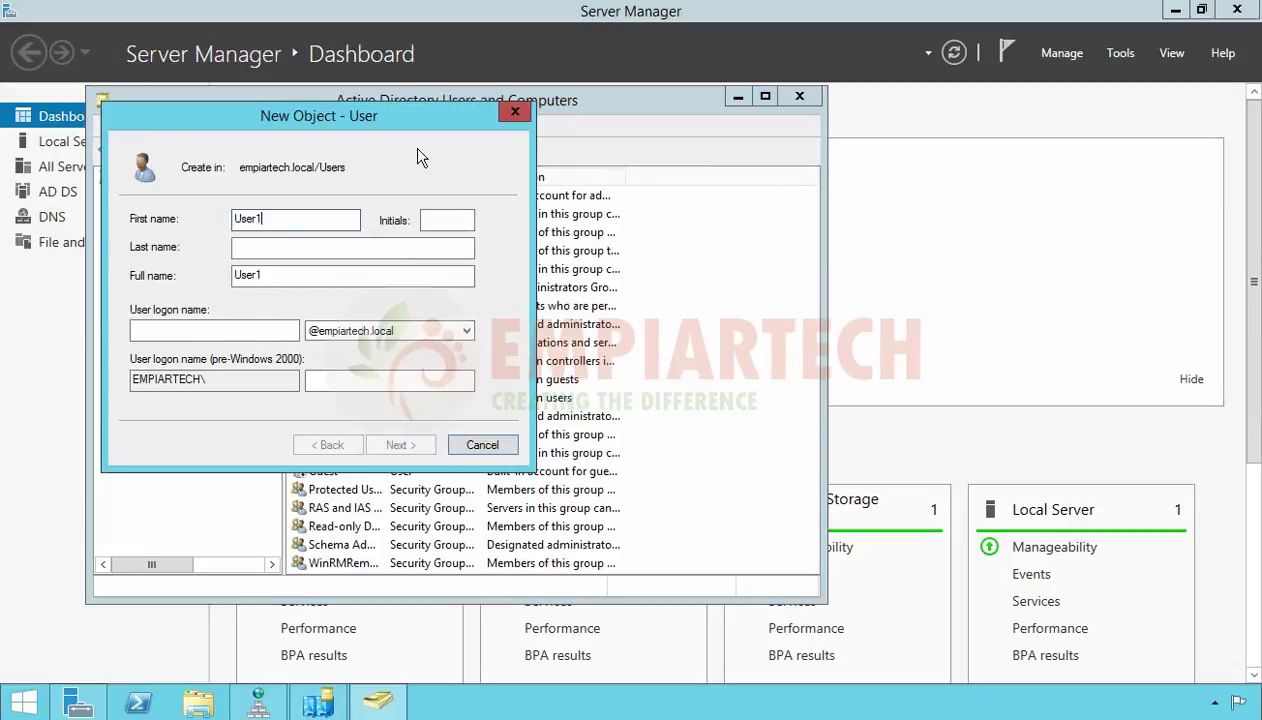
pyautogui.press('Tab')
pyautogui.press('Tab')
pyautogui.press('Tab')
pyautogui.press('Tab')
pyautogui.write('user1')
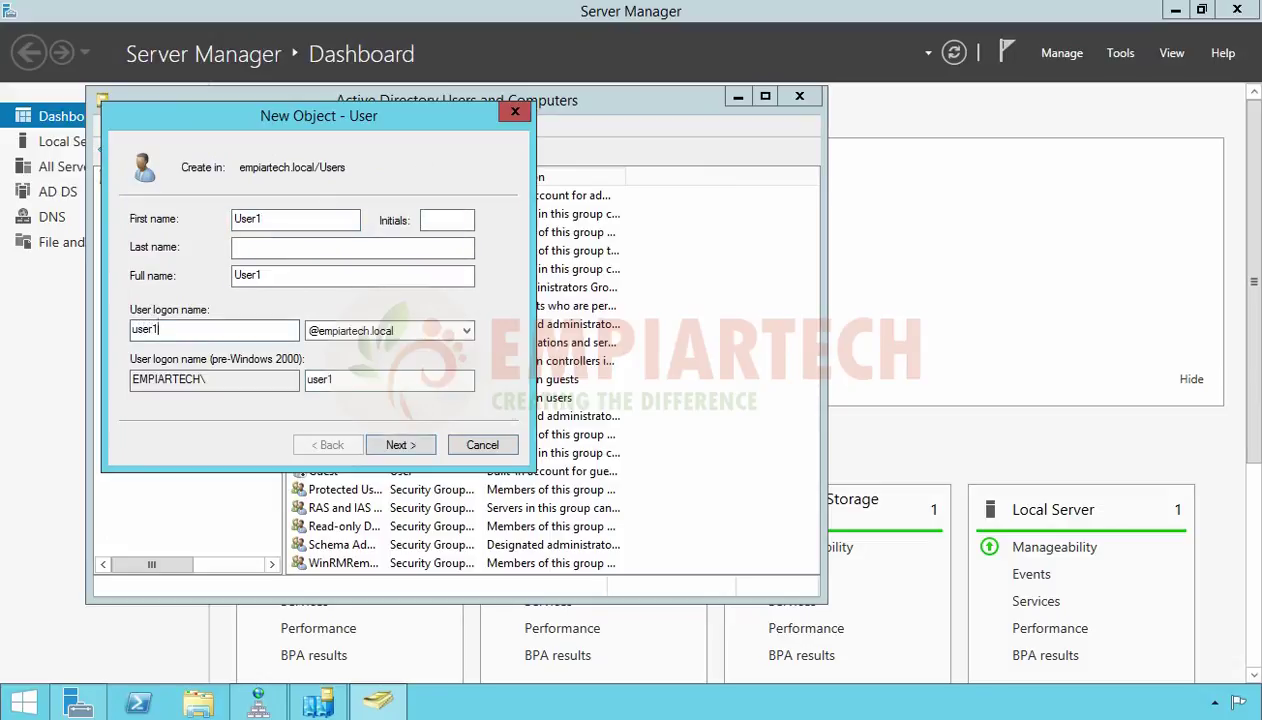
# Enter and confirm the account password, then finish creating User1
pyautogui.click(412, 447)
pyautogui.write('P@ss')
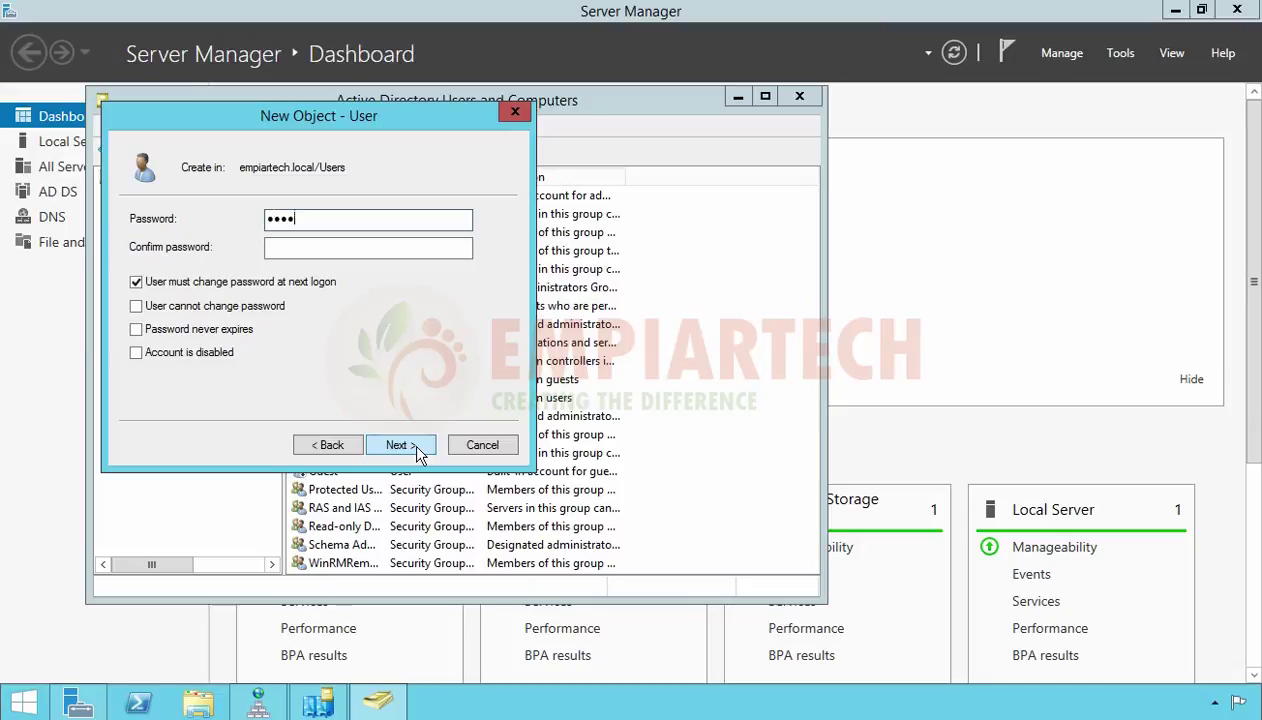
pyautogui.write('word')
pyautogui.press('Tab')
pyautogui.write('P@ssw')
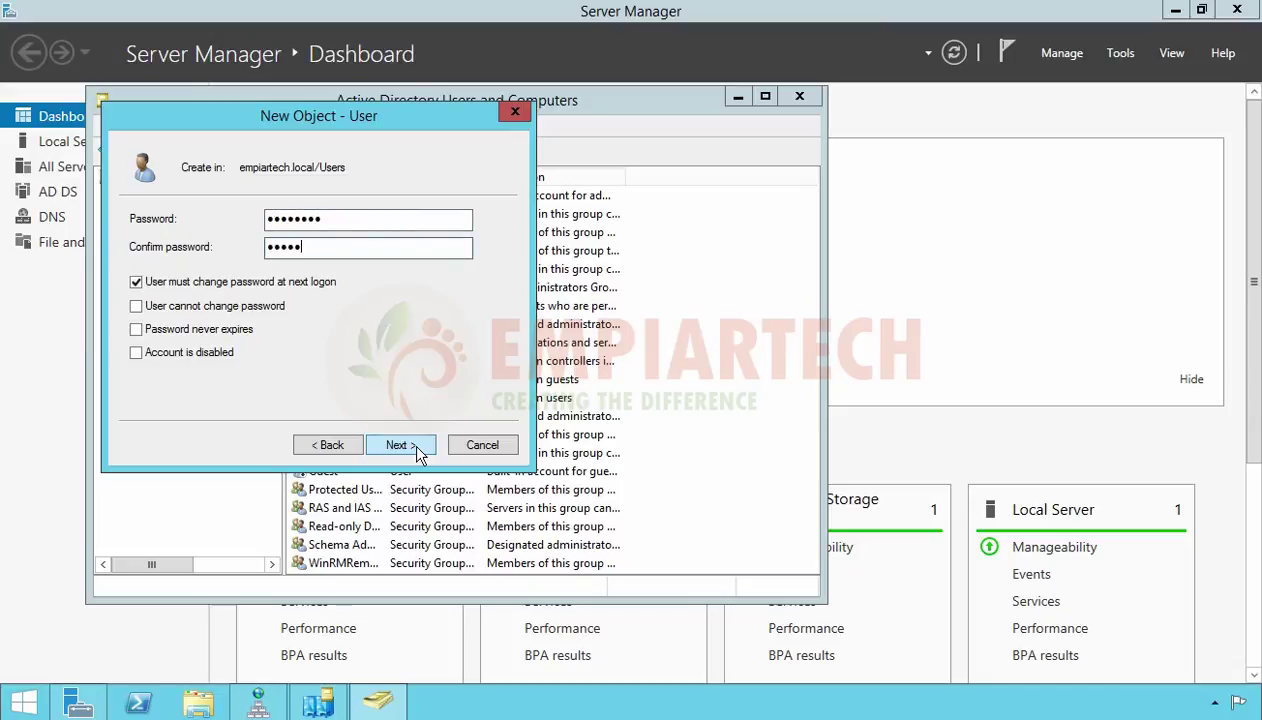
pyautogui.write('ord')
pyautogui.click(401, 445)
pyautogui.click(402, 443)
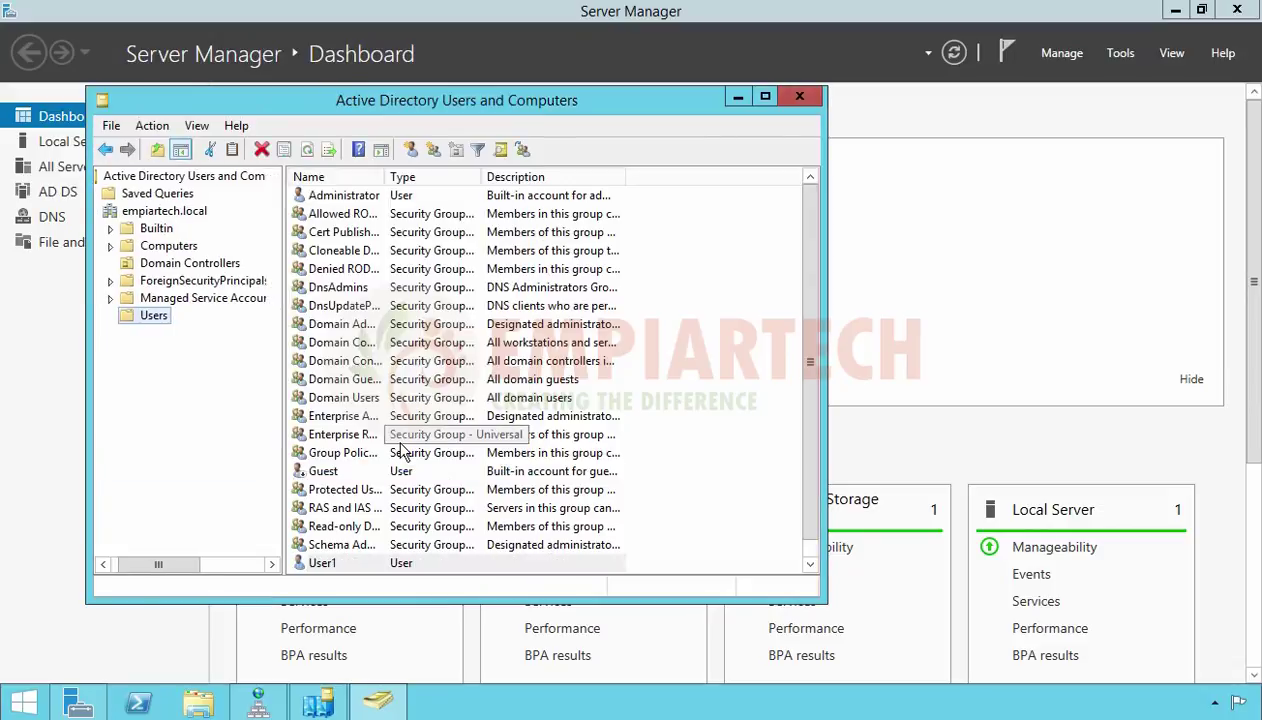
# Switch to the DC01 server and unlock it with the Administrator password
pyautogui.click(339, 566)
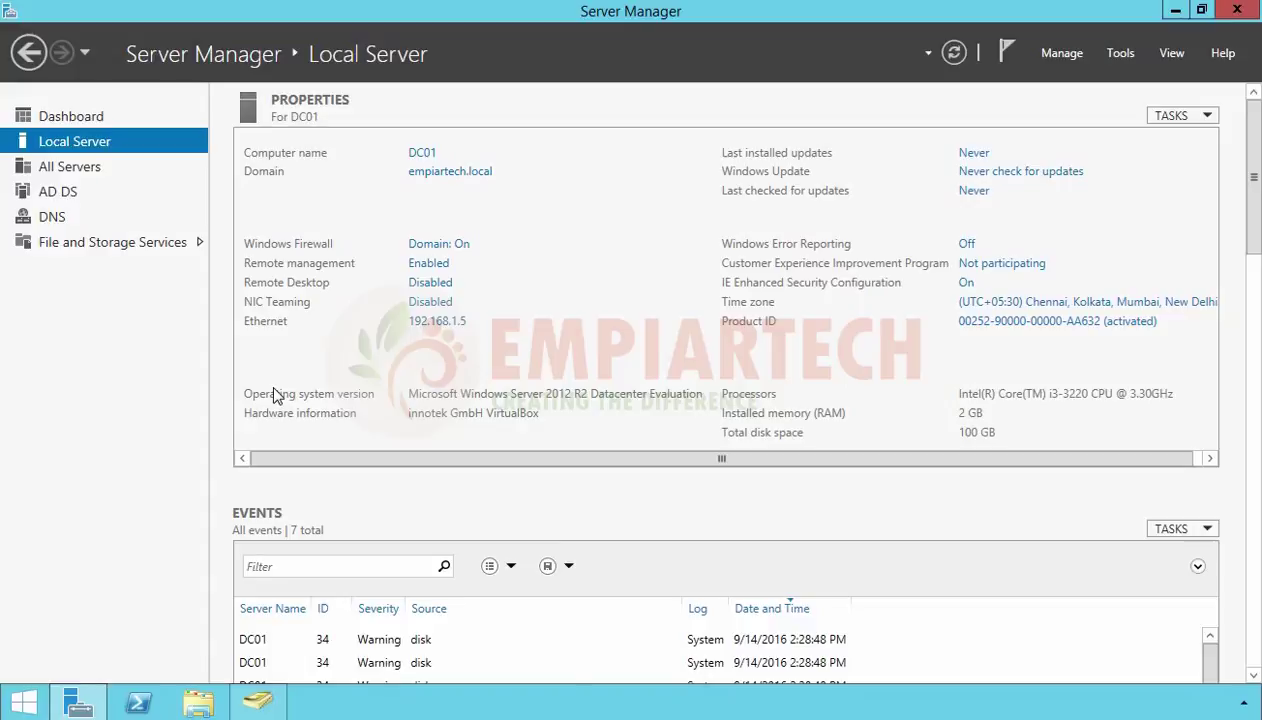
pyautogui.press('super+l')
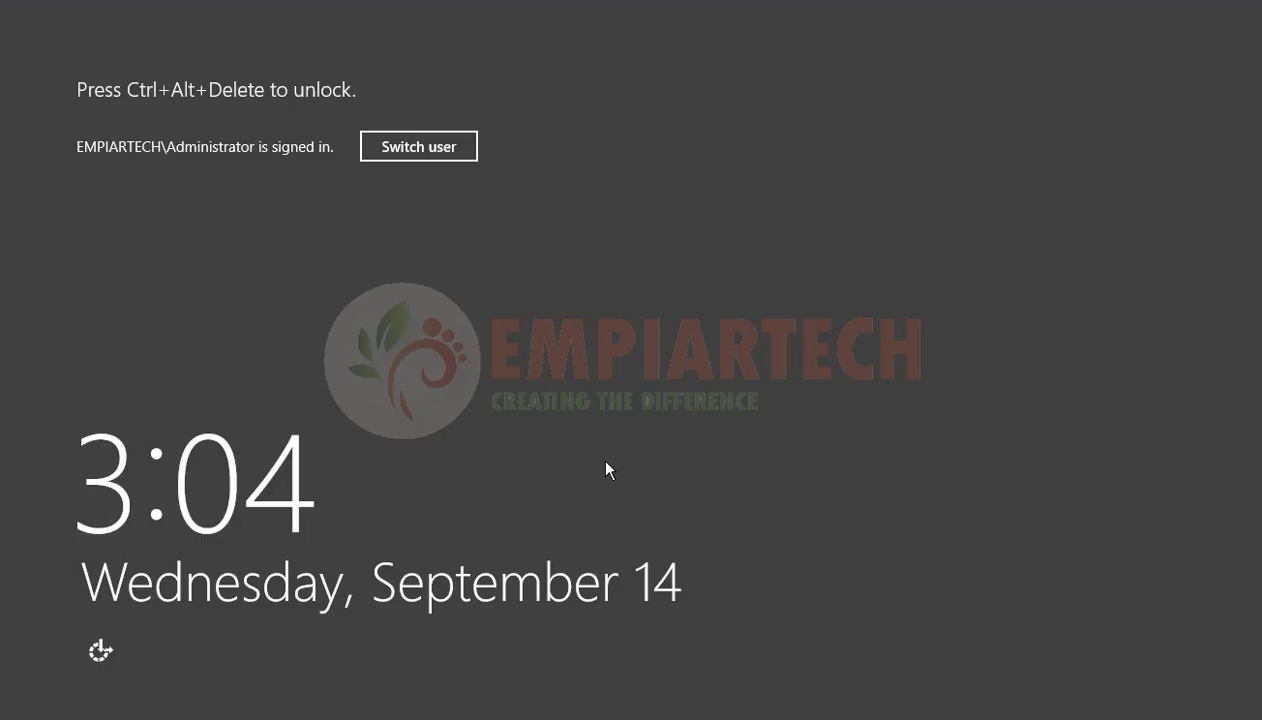
pyautogui.hotkey('ctrl', 'alt', 'Delete')
pyautogui.write('****')
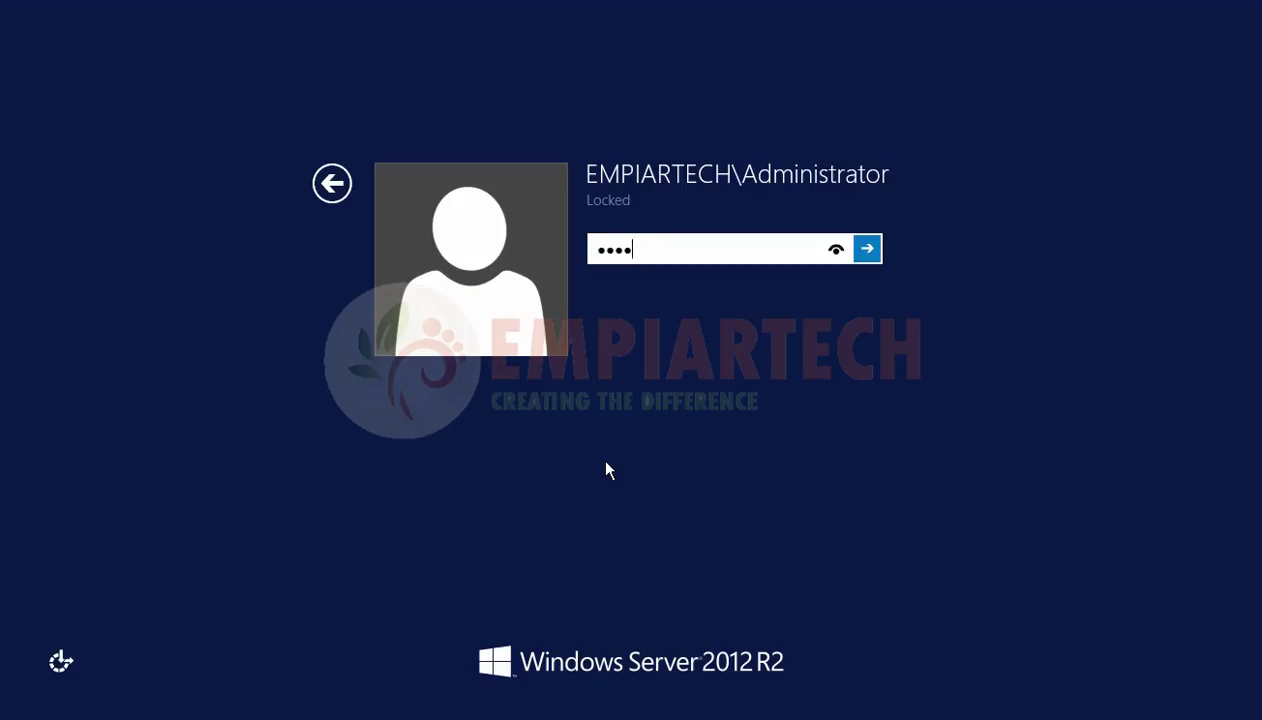
pyautogui.write('****')
pyautogui.press('Return')
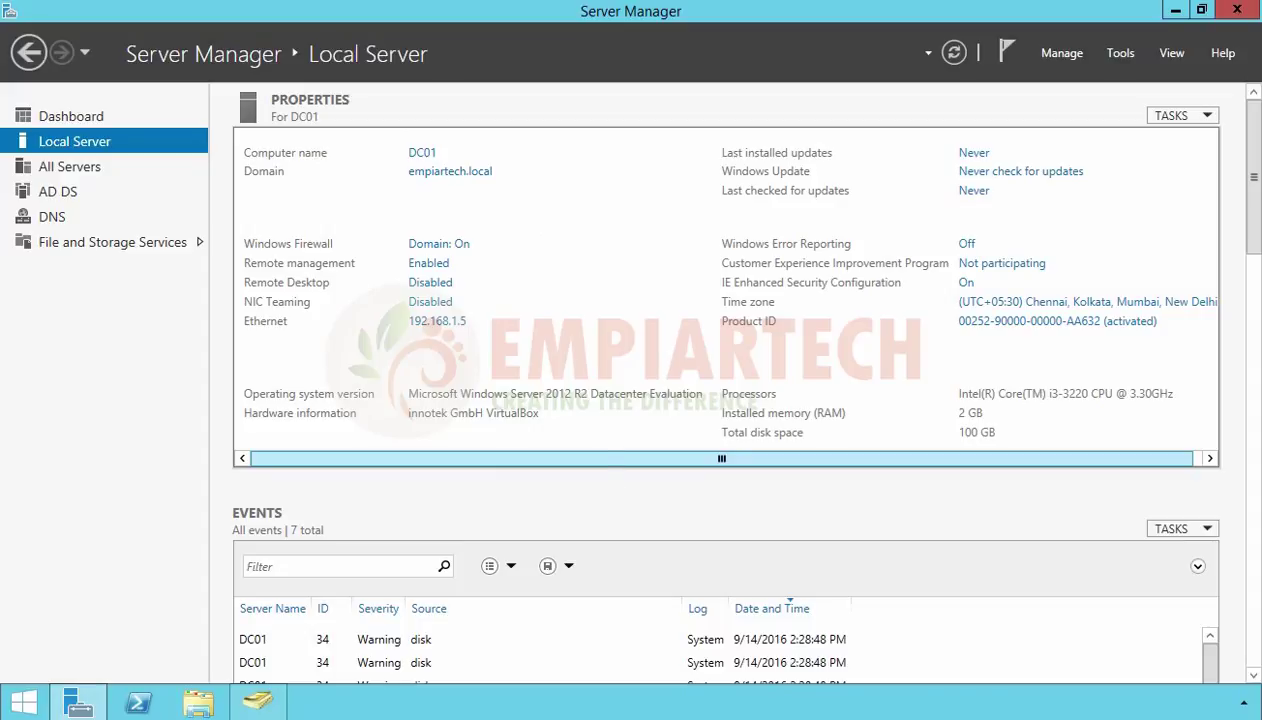
# On DC01, open empiartech.local's Users container and locate the replicated User1 account
pyautogui.click(1108, 53)
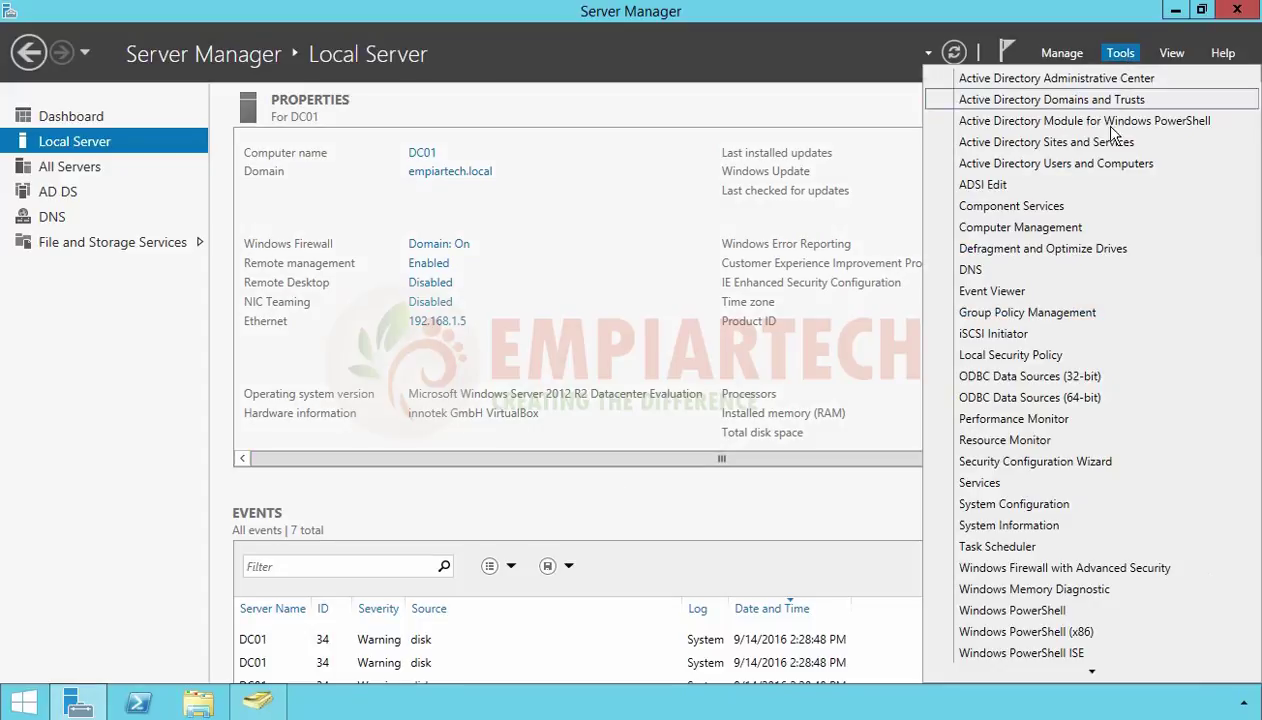
pyautogui.click(1074, 166)
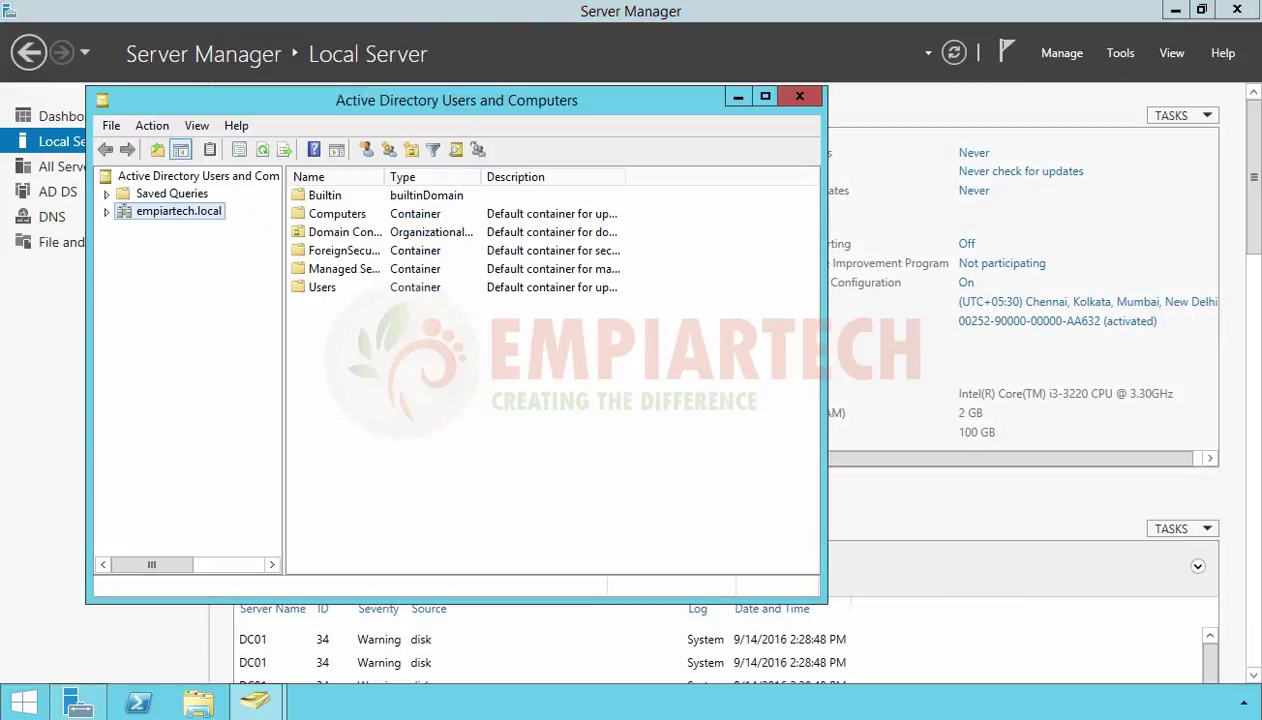
pyautogui.doubleClick(166, 214)
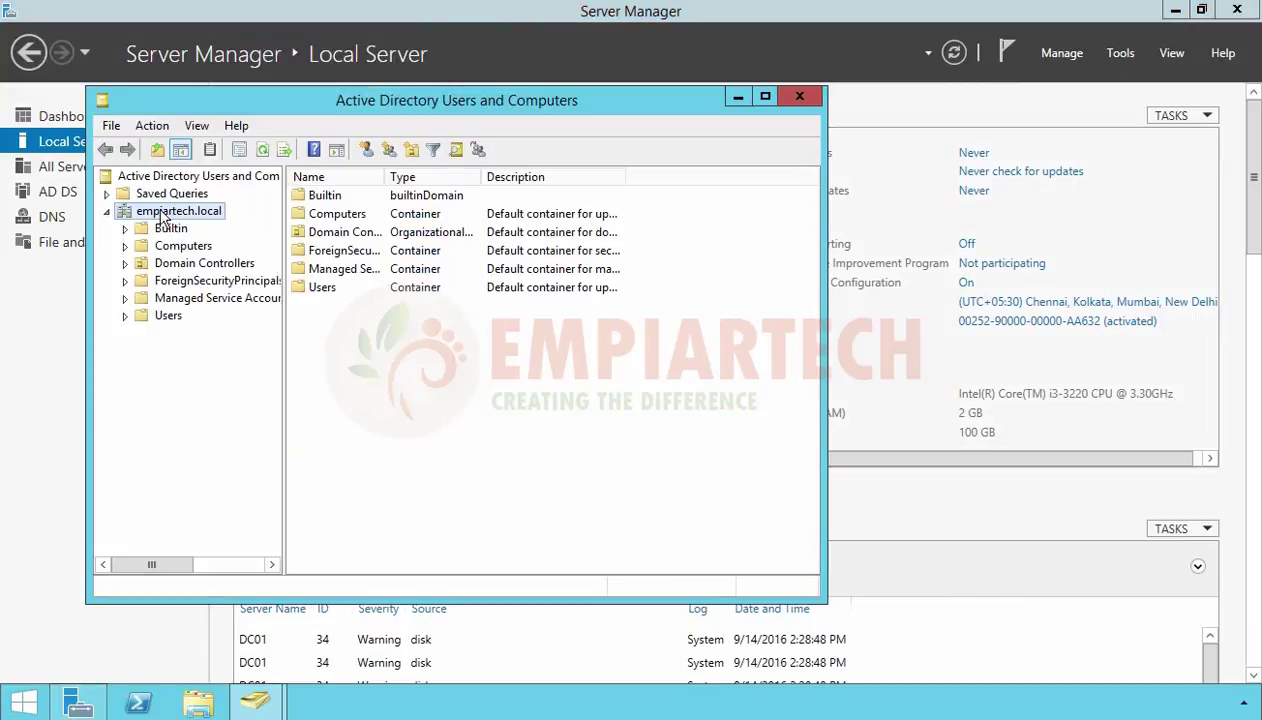
pyautogui.click(167, 316)
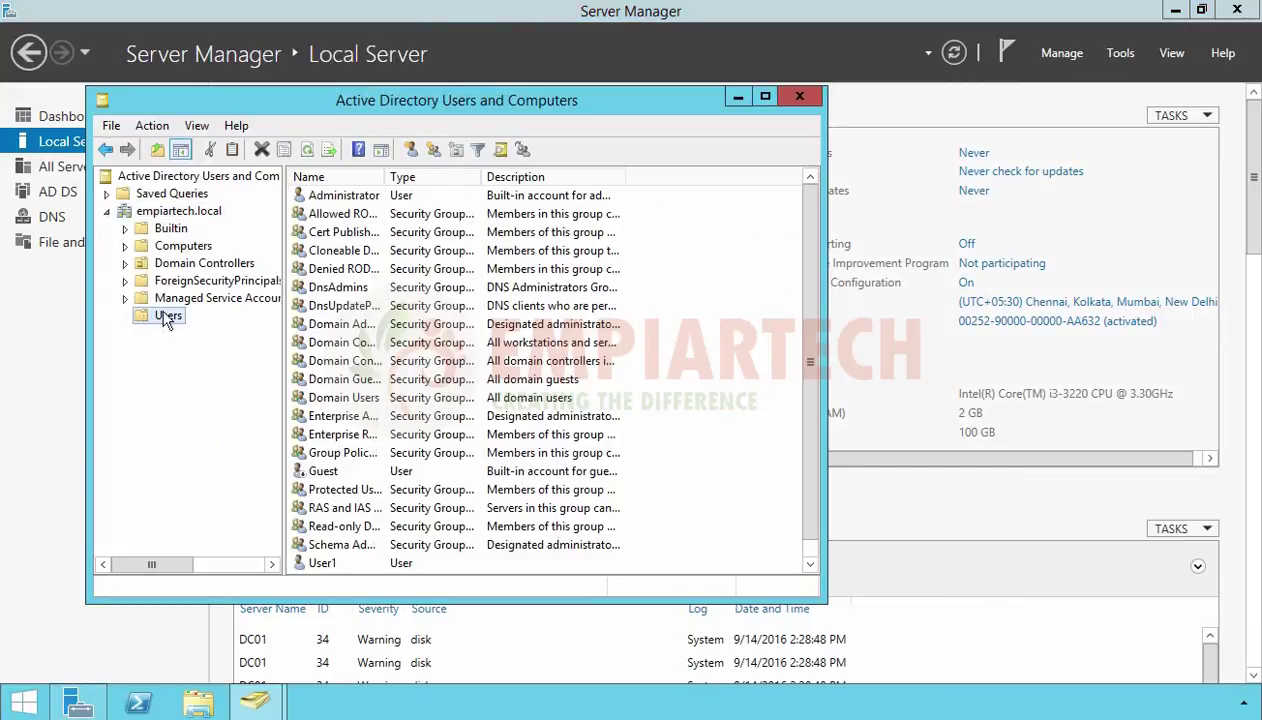
pyautogui.click(320, 563)
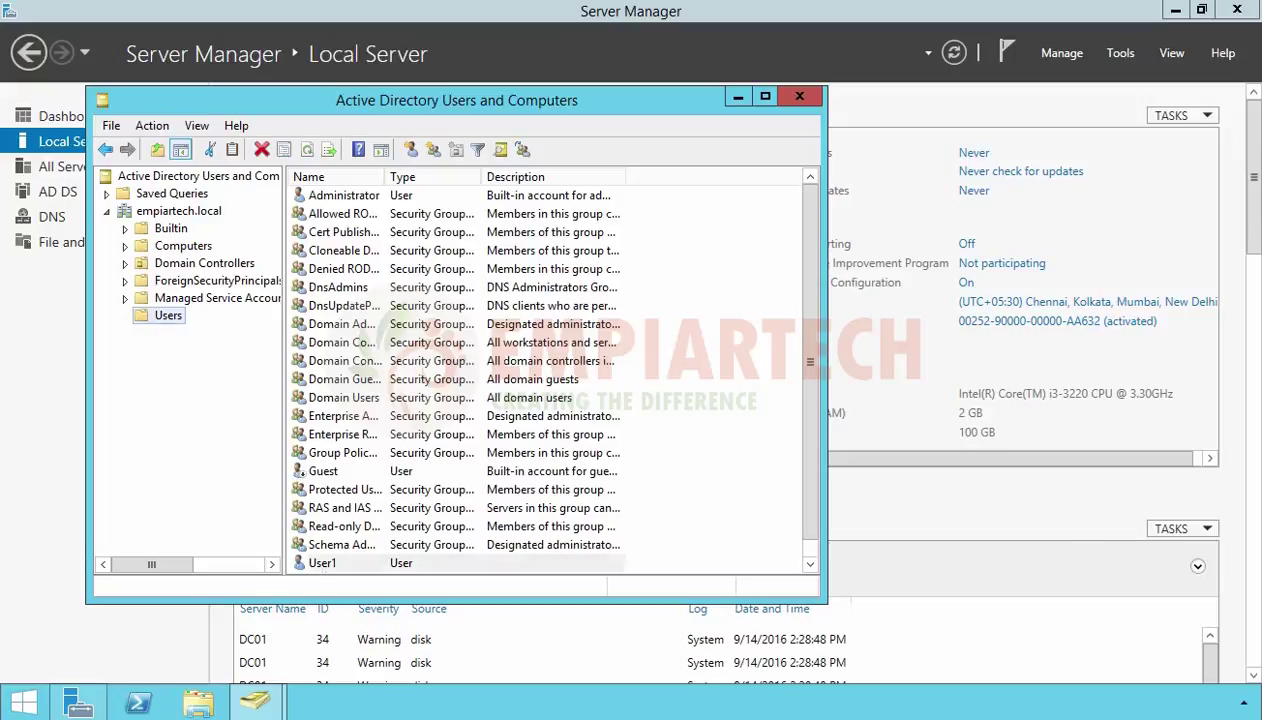
pyautogui.scroll(-1, 608, 500)
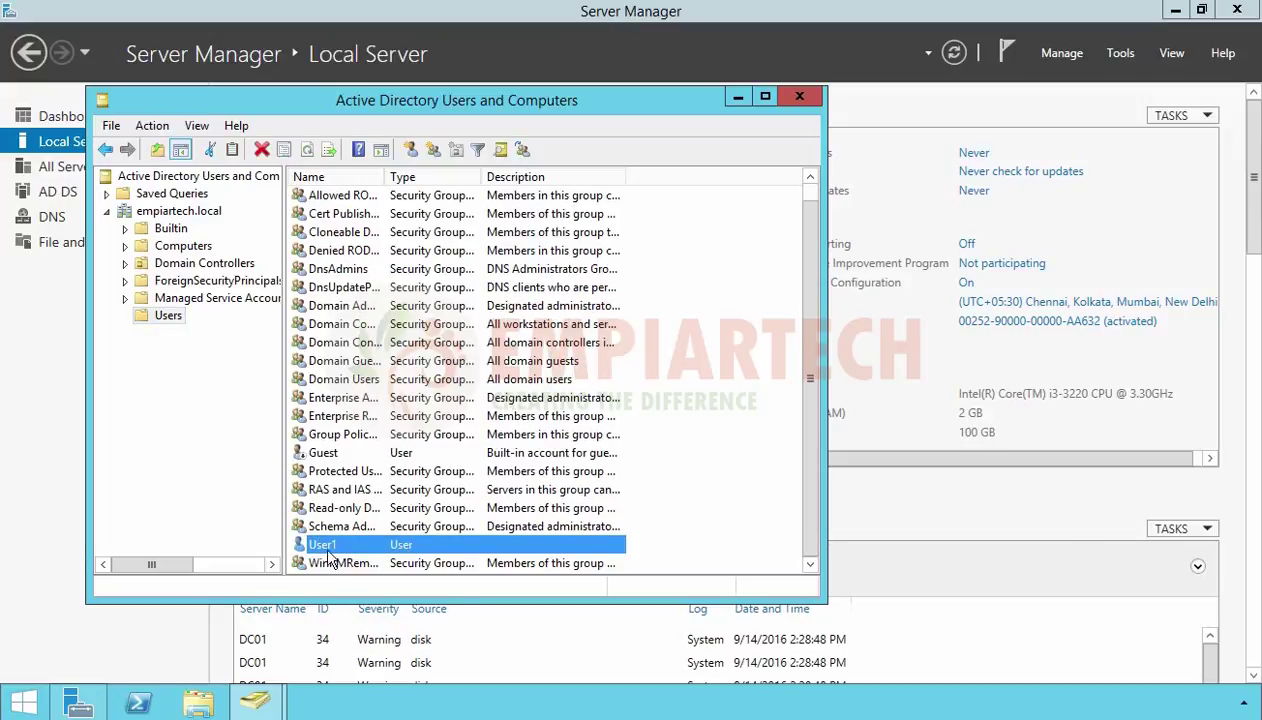
# Create user User2 with logon name user2 and a password on DC01
pyautogui.click(411, 150)
pyautogui.write('User2')
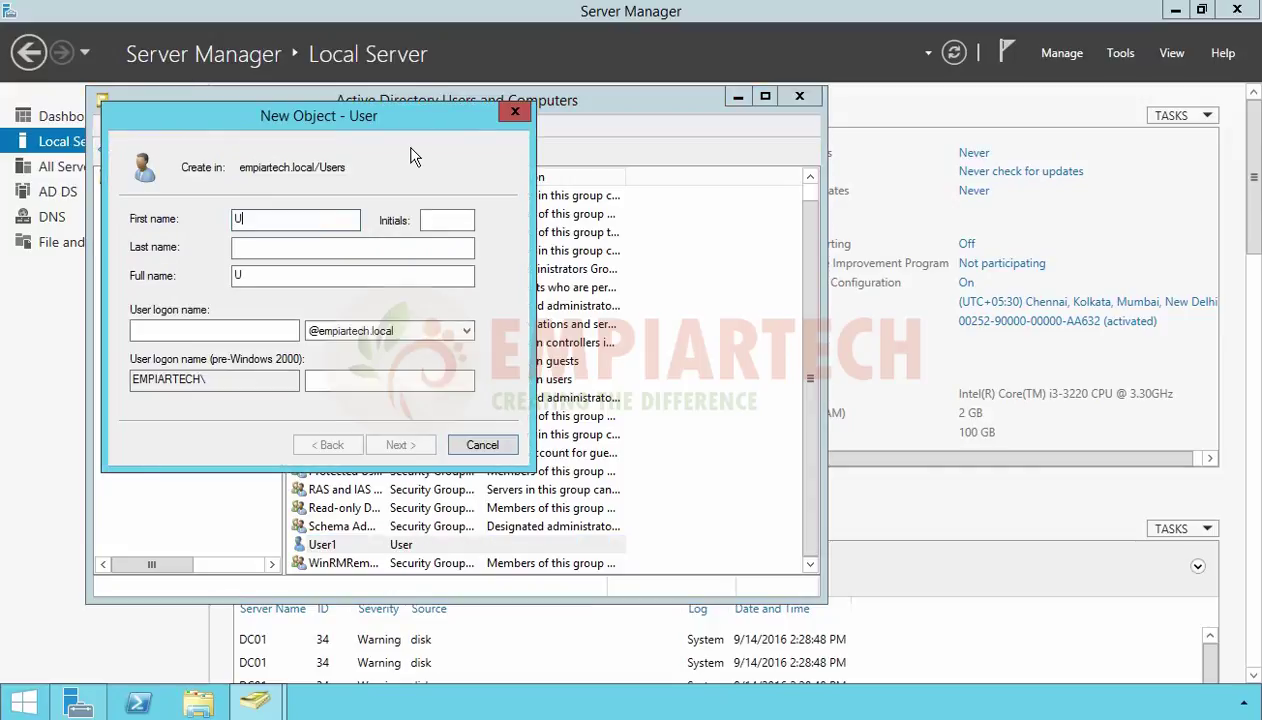
pyautogui.press('Tab')
pyautogui.press('Tab')
pyautogui.press('Tab')
pyautogui.press('Tab')
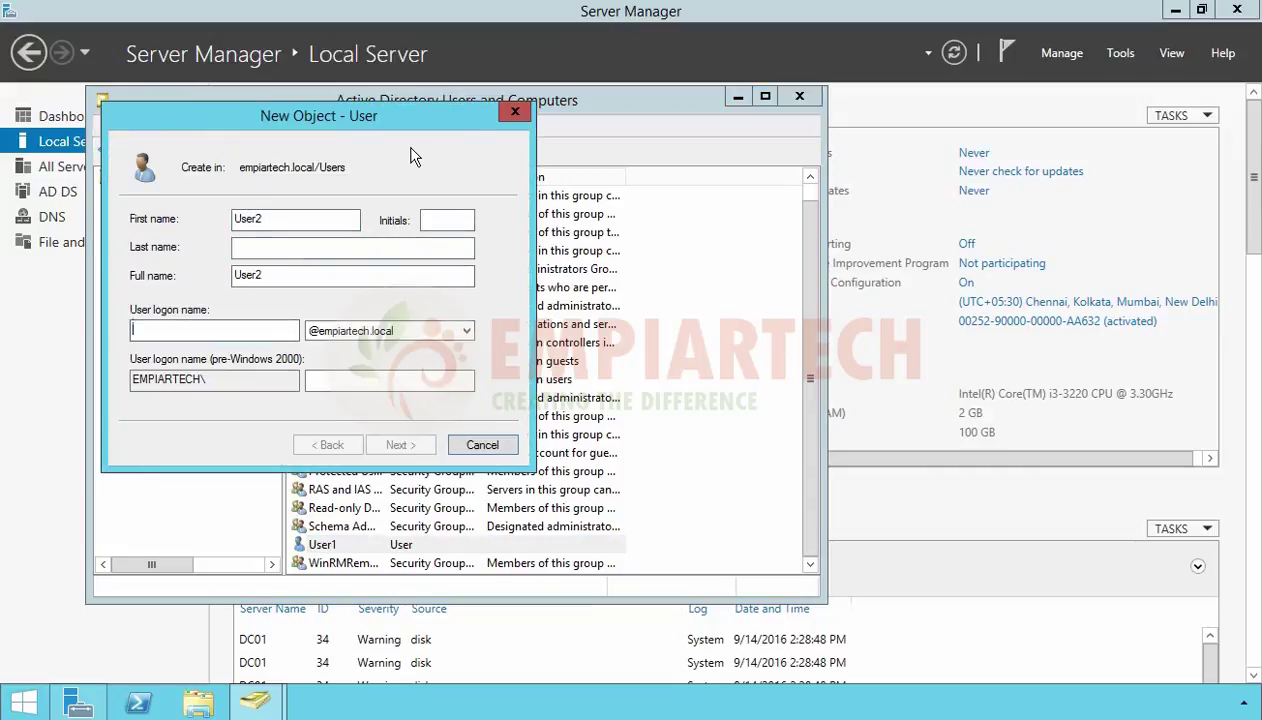
pyautogui.write('user2')
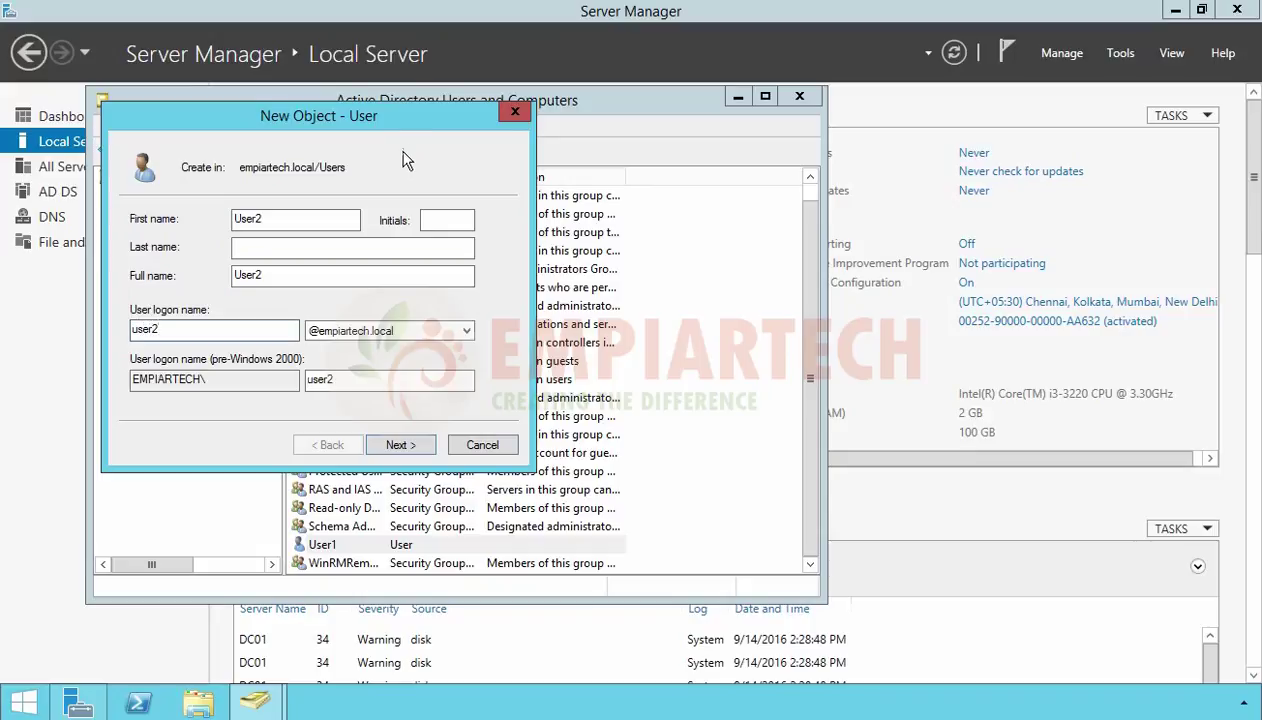
pyautogui.click(414, 448)
pyautogui.write('*******')
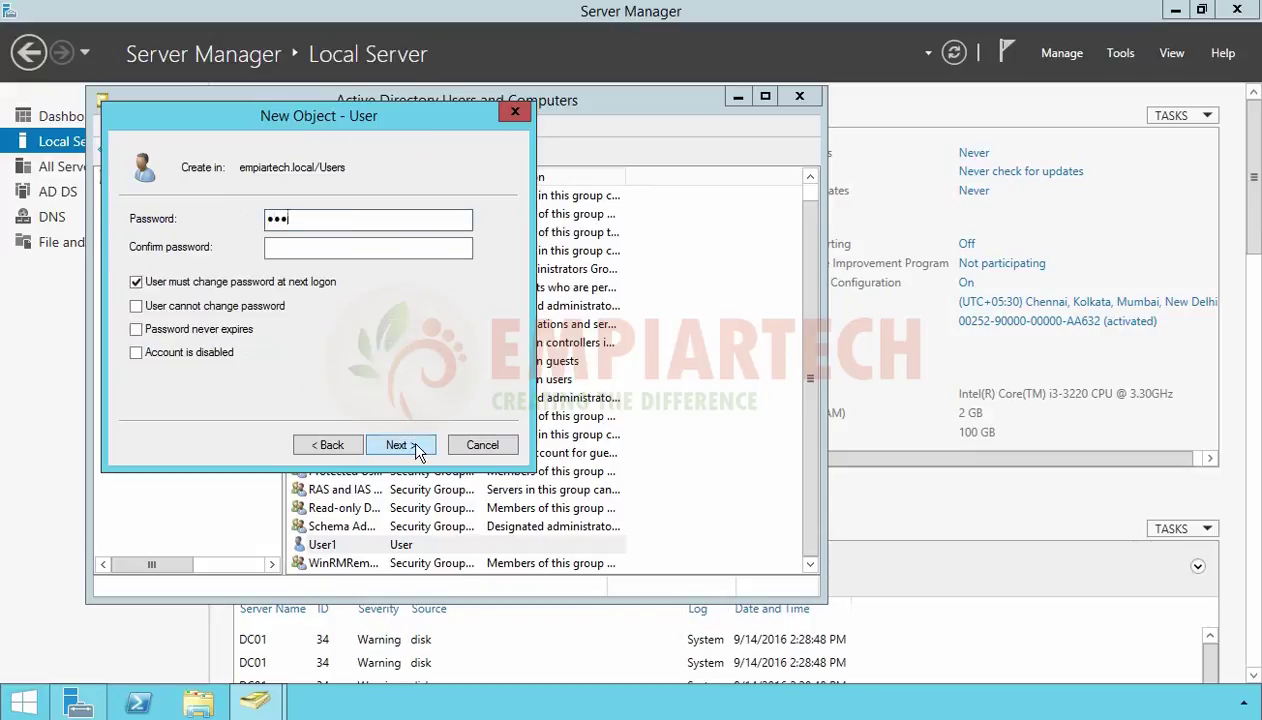
pyautogui.write('*')
pyautogui.press('Tab')
pyautogui.write('********')
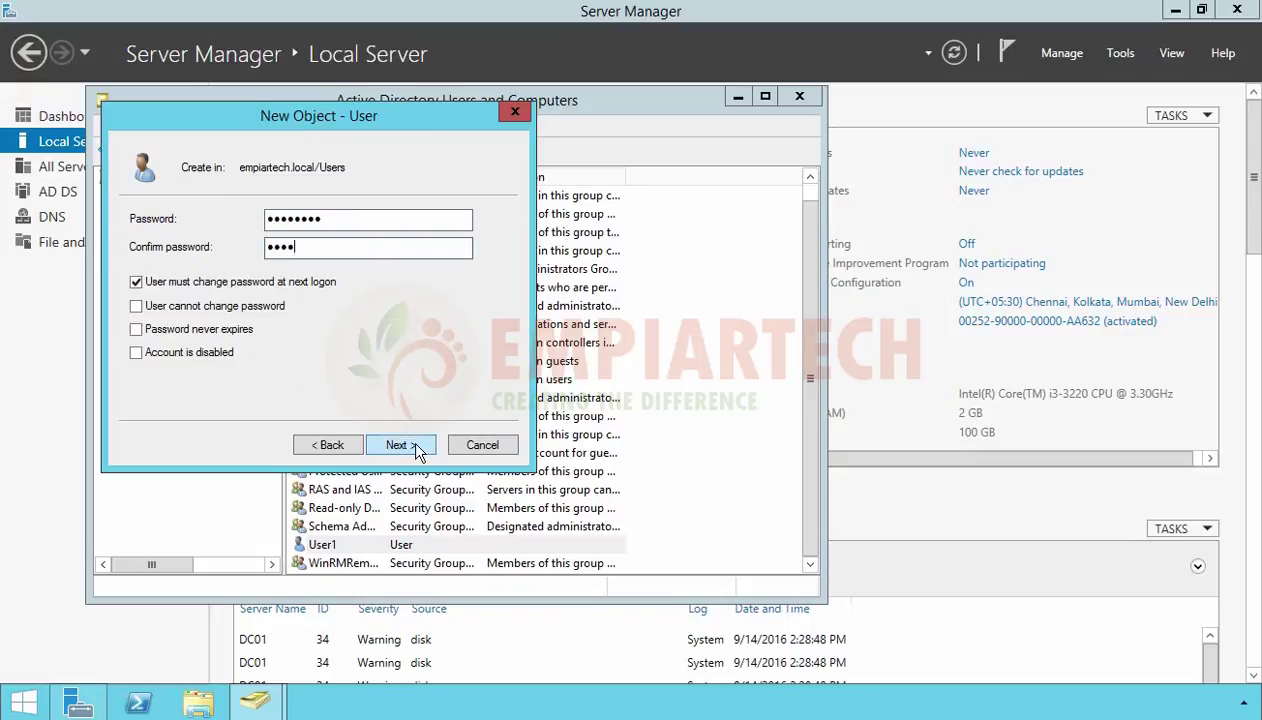
pyautogui.click(402, 448)
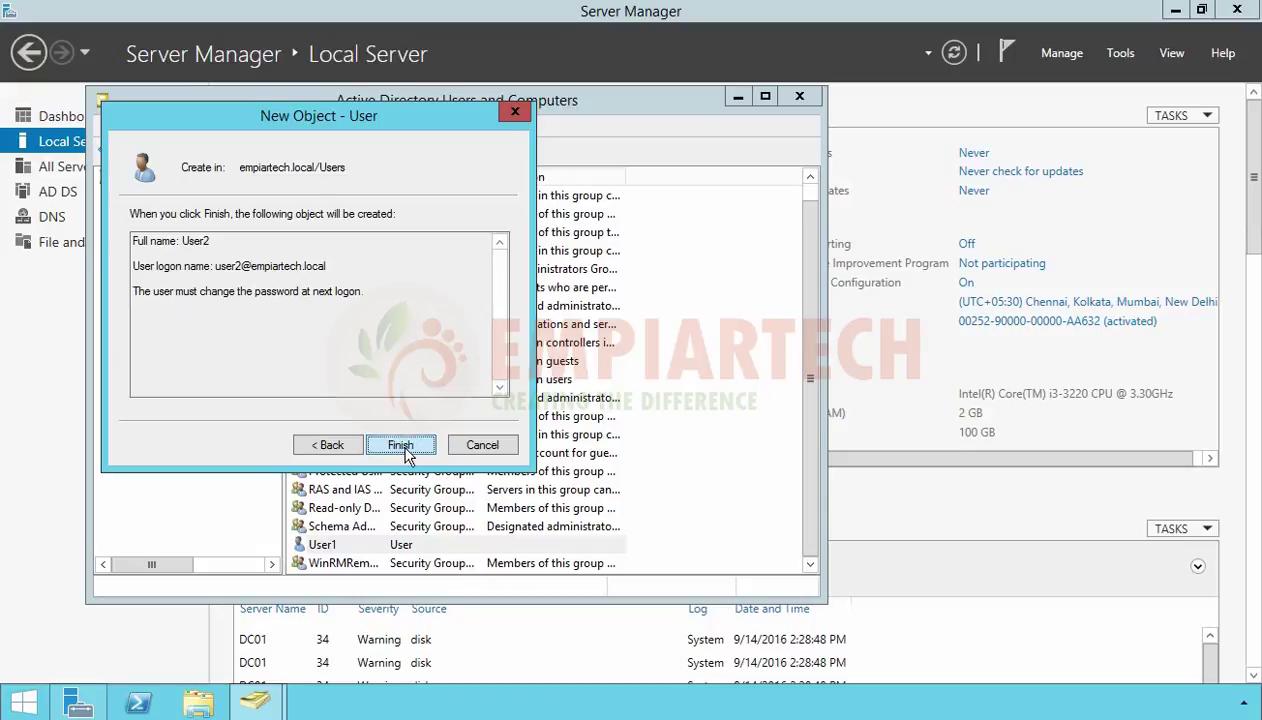
pyautogui.click(400, 445)
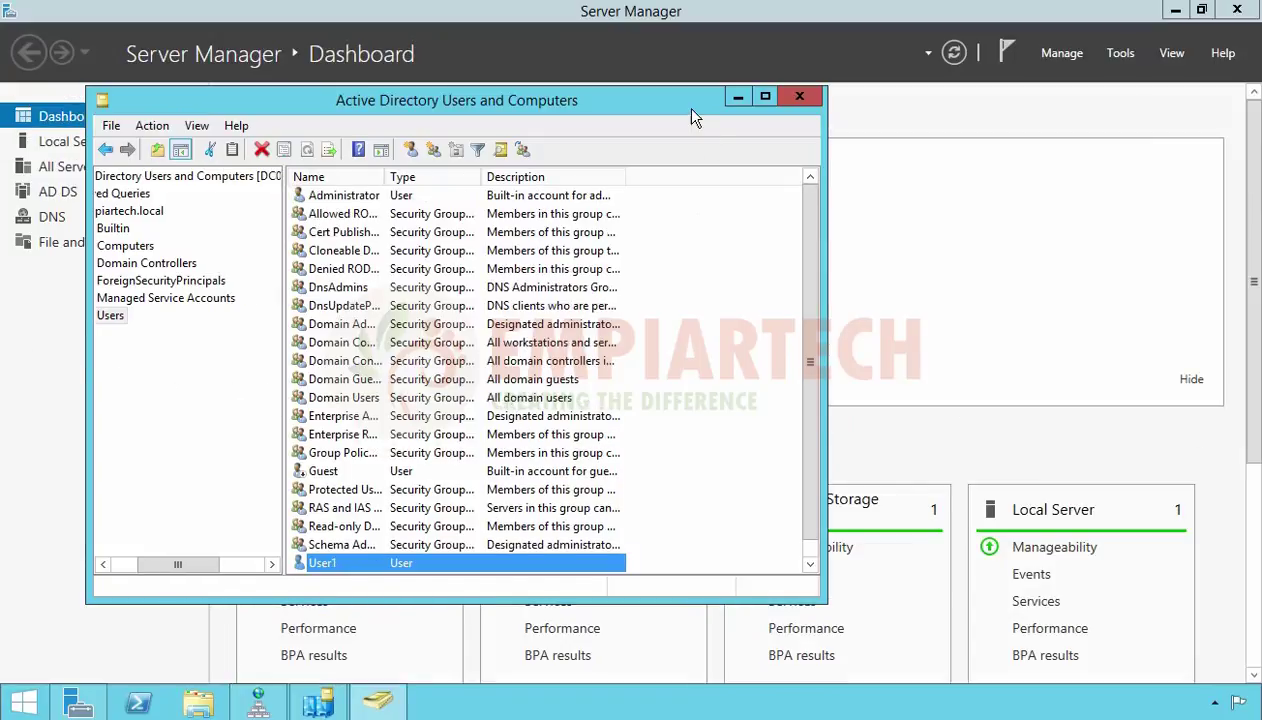
# Refresh the Users container on DC02 and select User2, replicated from DC01
pyautogui.click(765, 97)
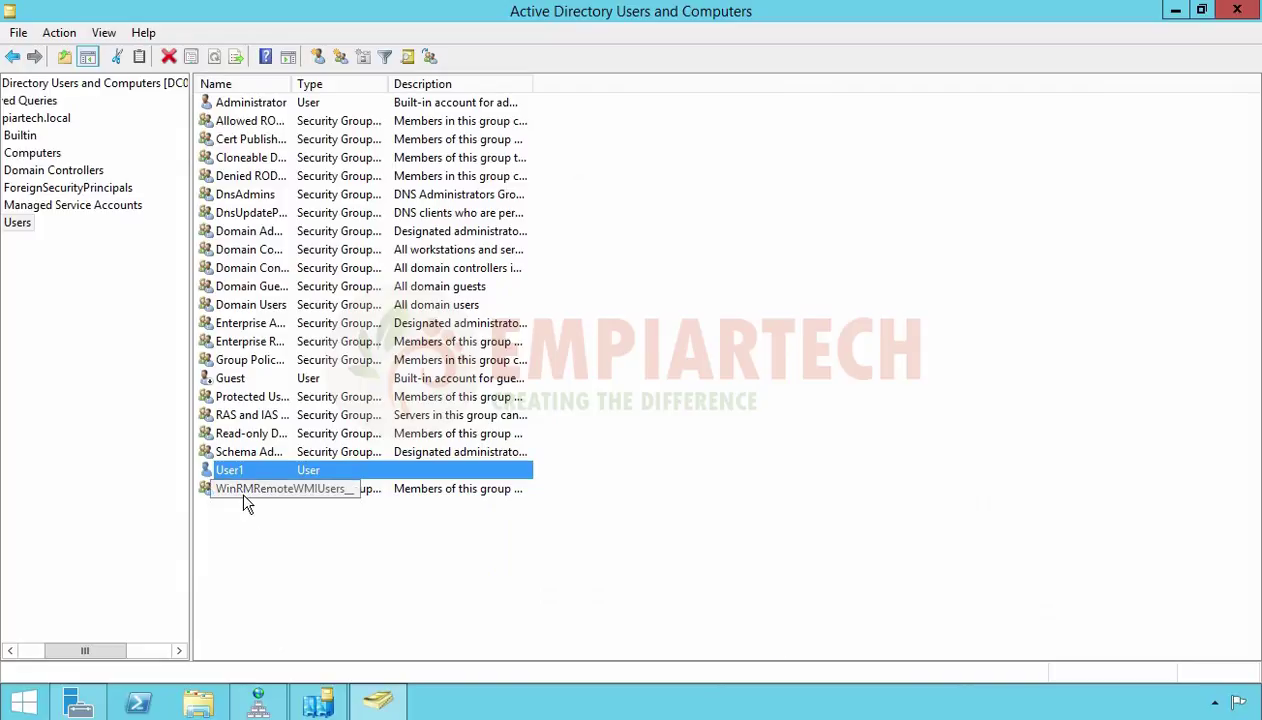
pyautogui.click(22, 226)
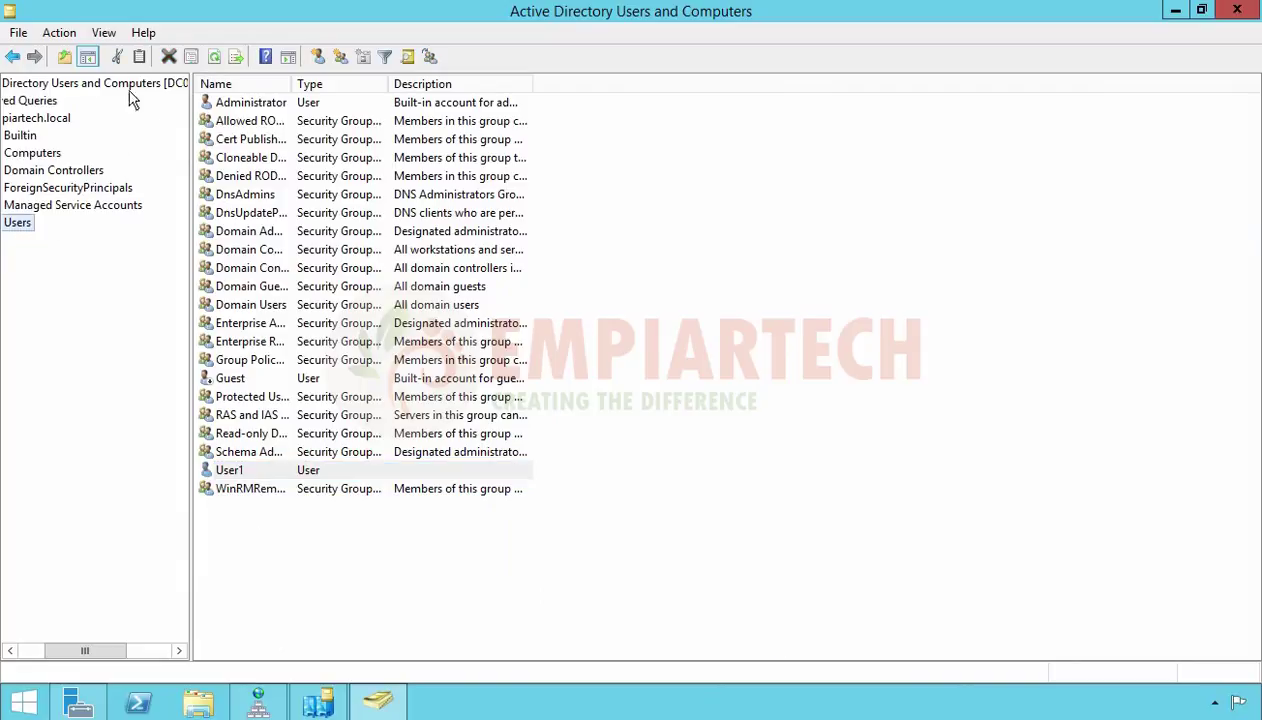
pyautogui.click(224, 60)
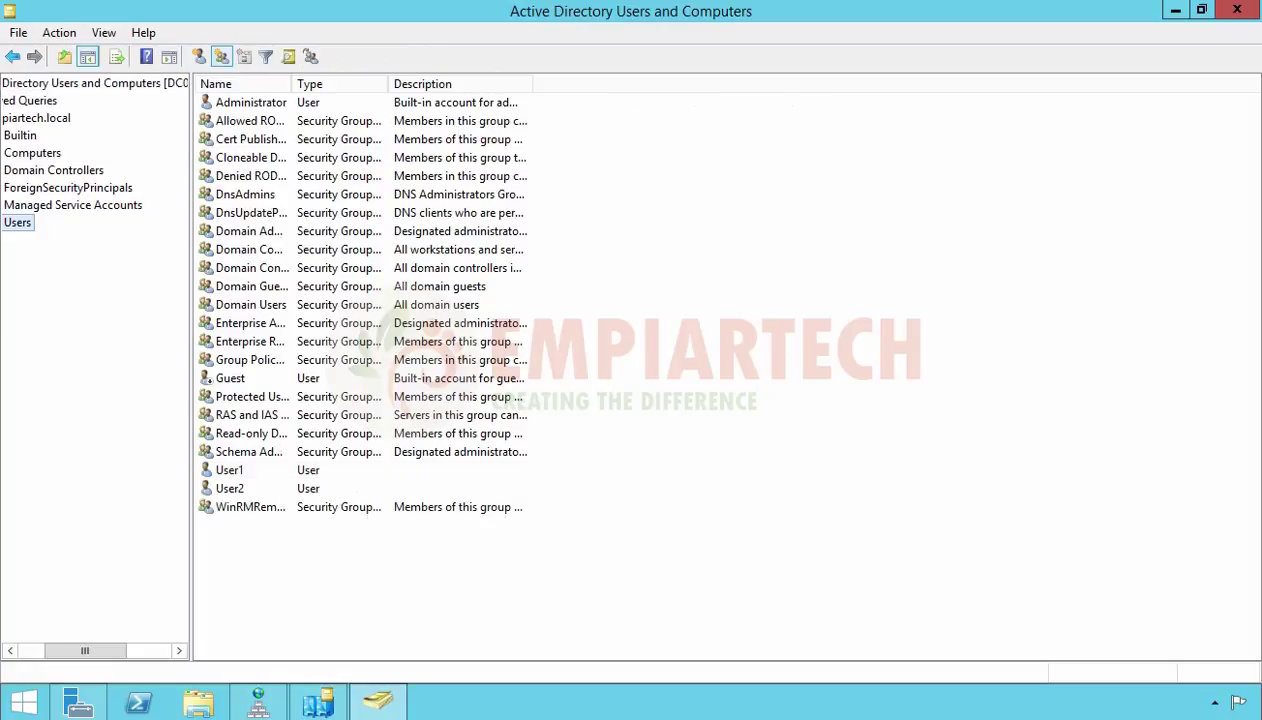
pyautogui.click(229, 491)
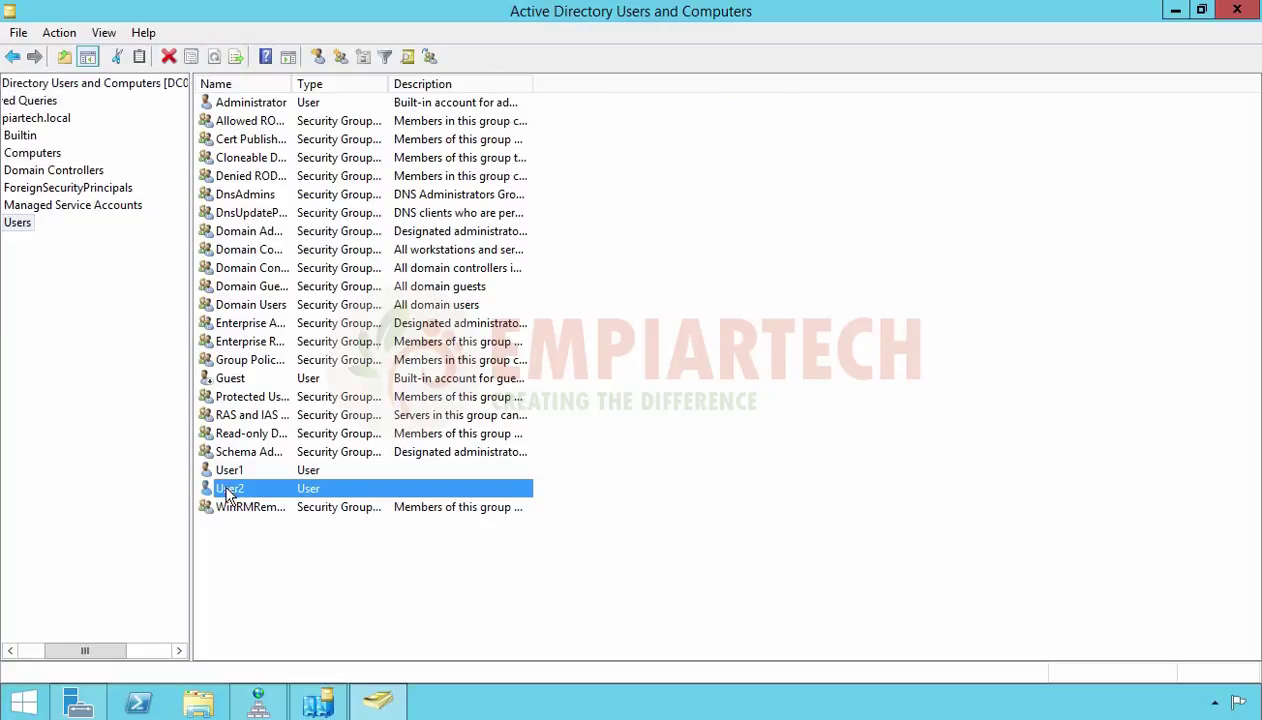